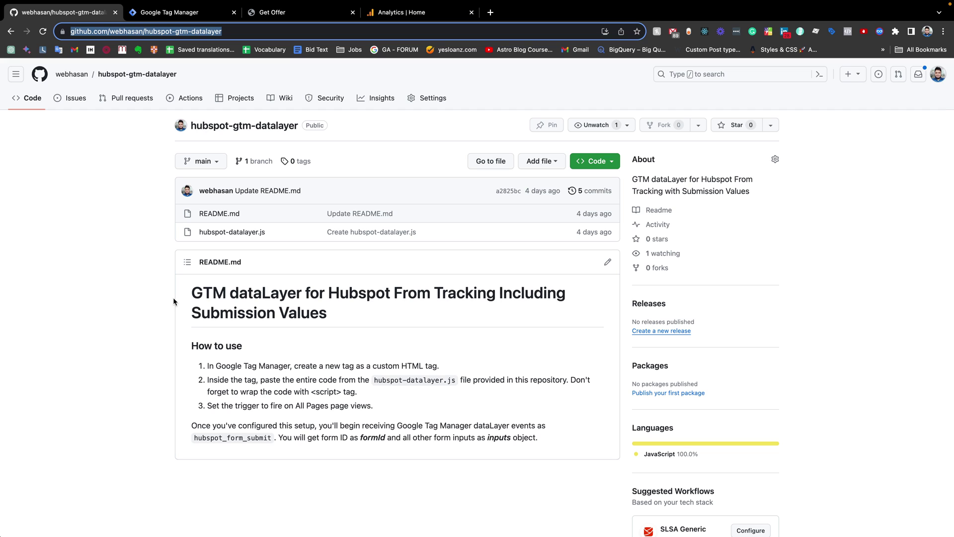
Open hubspot-datalayer.js in the hubspot-gtm-datalayer repository and copy its entire code.
{"action": "scroll", "coordinate": [219, 321], "scroll_direction": "down", "scroll_amount": 1}
{"action": "scroll", "coordinate": [219, 321], "scroll_direction": "up", "scroll_amount": 1}
{"action": "left_click_drag", "start_coordinate": [197, 329], "coordinate": [268, 438]}
{"action": "left_click", "coordinate": [169, 384]}
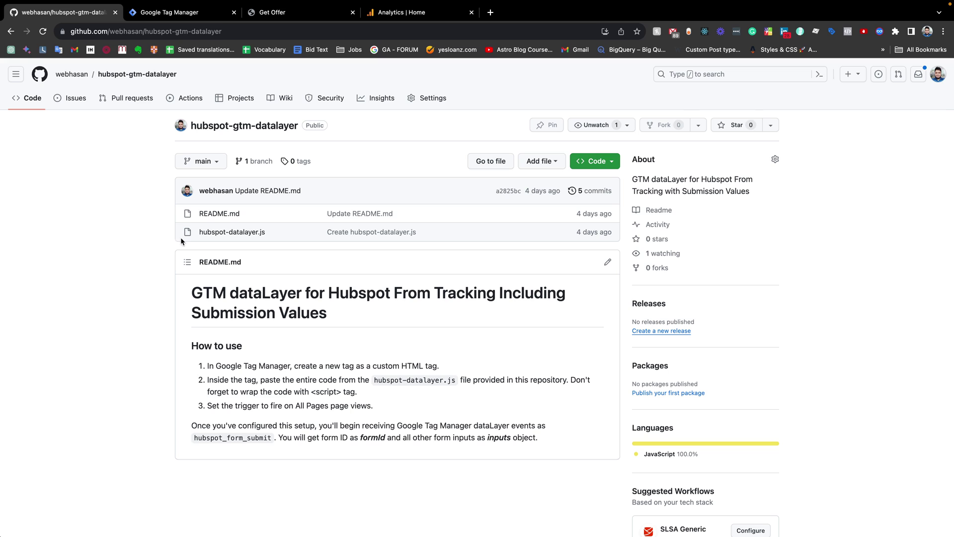
{"action": "left_click", "coordinate": [232, 236]}
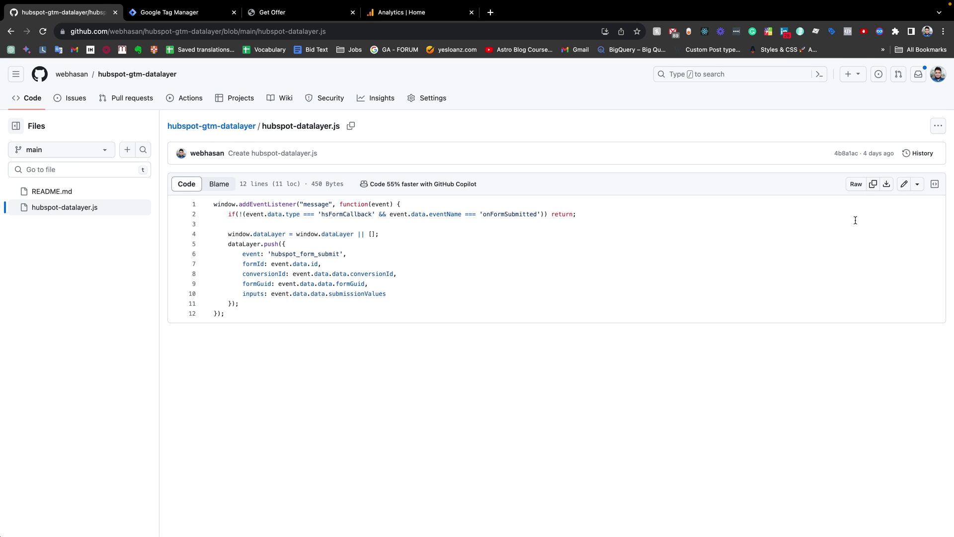
{"action": "left_click", "coordinate": [874, 184]}
{"action": "left_click_drag", "start_coordinate": [240, 313], "coordinate": [201, 208]}
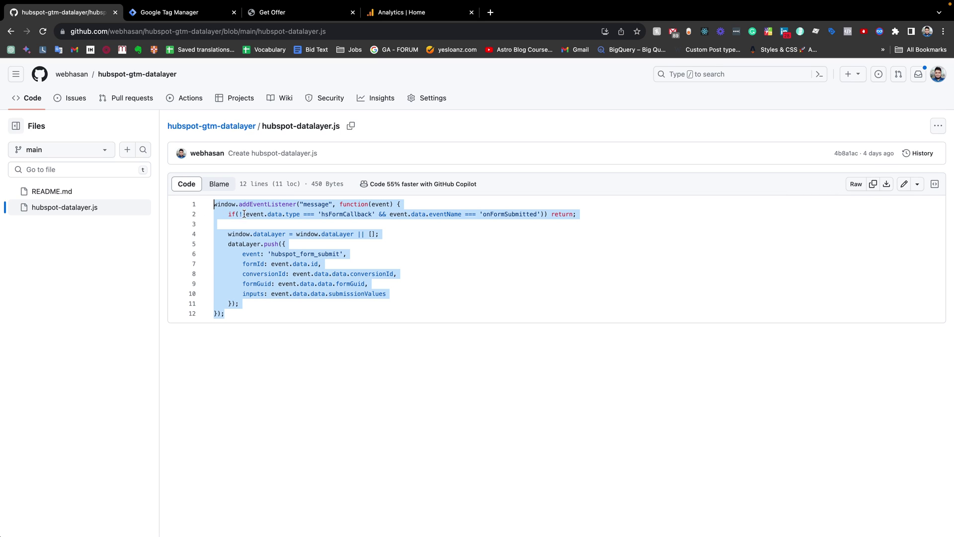
{"action": "right_click", "coordinate": [241, 207]}
{"action": "left_click", "coordinate": [258, 286]}
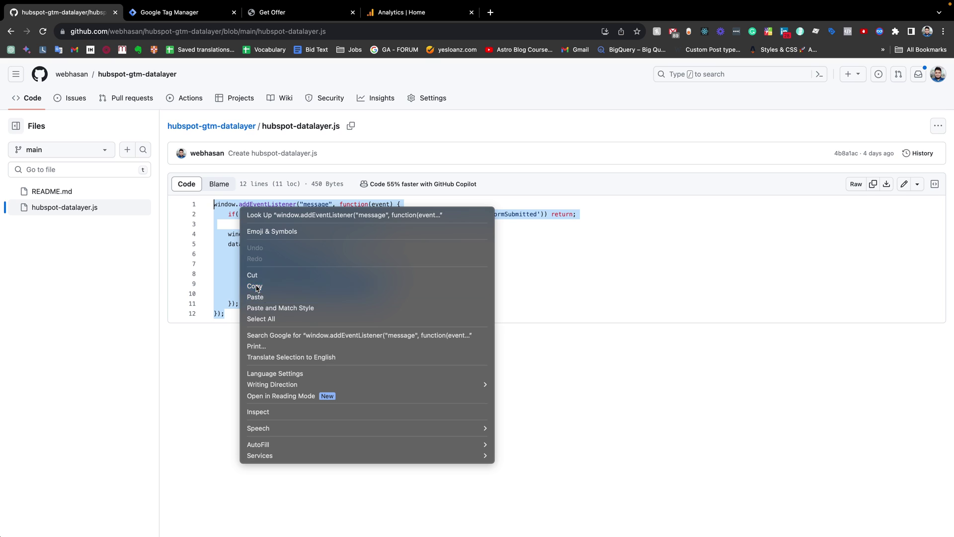
{"action": "left_click", "coordinate": [822, 221]}
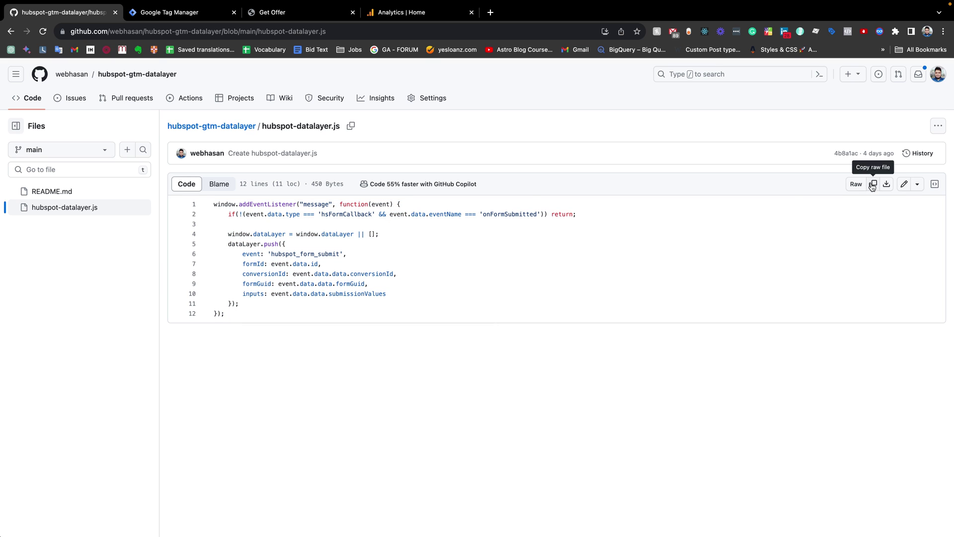
Look at the shop's Get Offer lead form and return to the tag list in Google Tag Manager.
{"action": "left_click", "coordinate": [145, 11]}
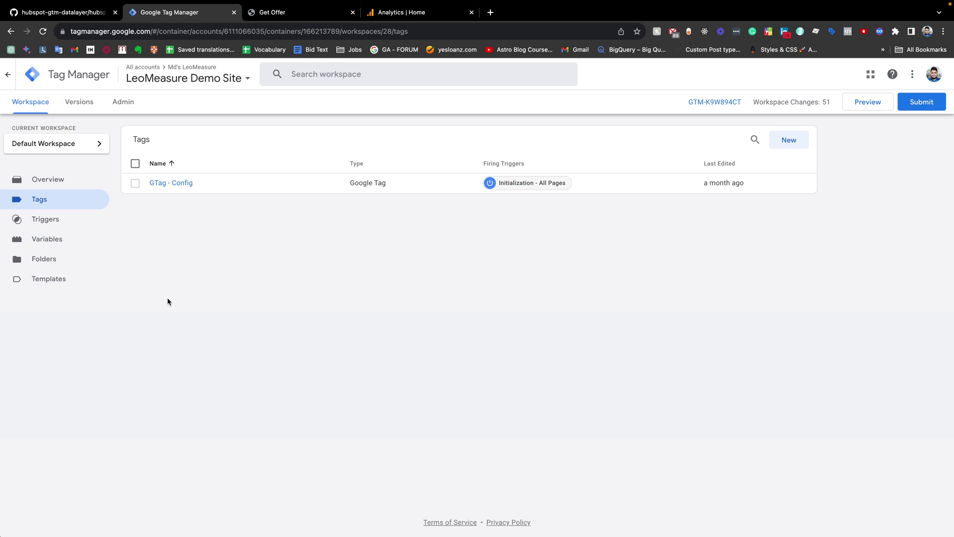
{"action": "left_click", "coordinate": [299, 8]}
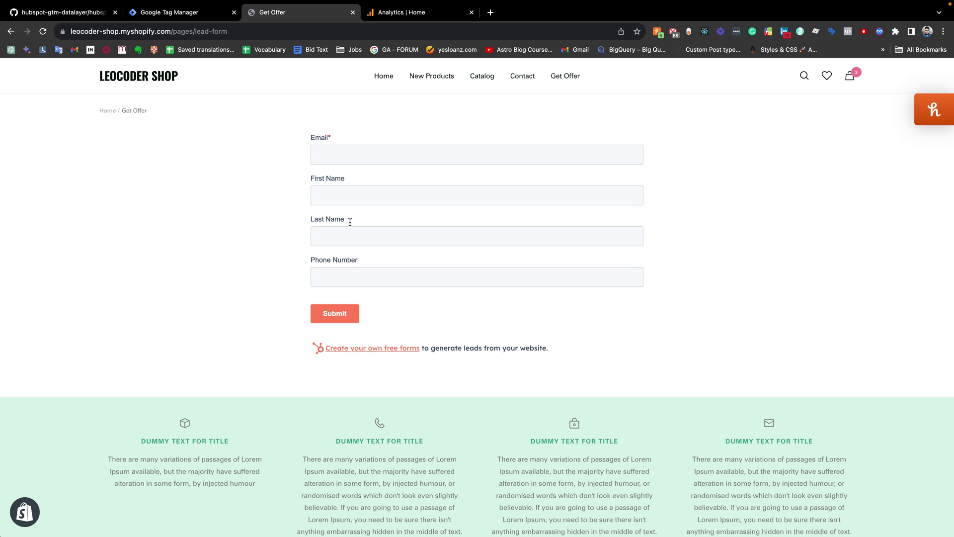
{"action": "left_click", "coordinate": [183, 12]}
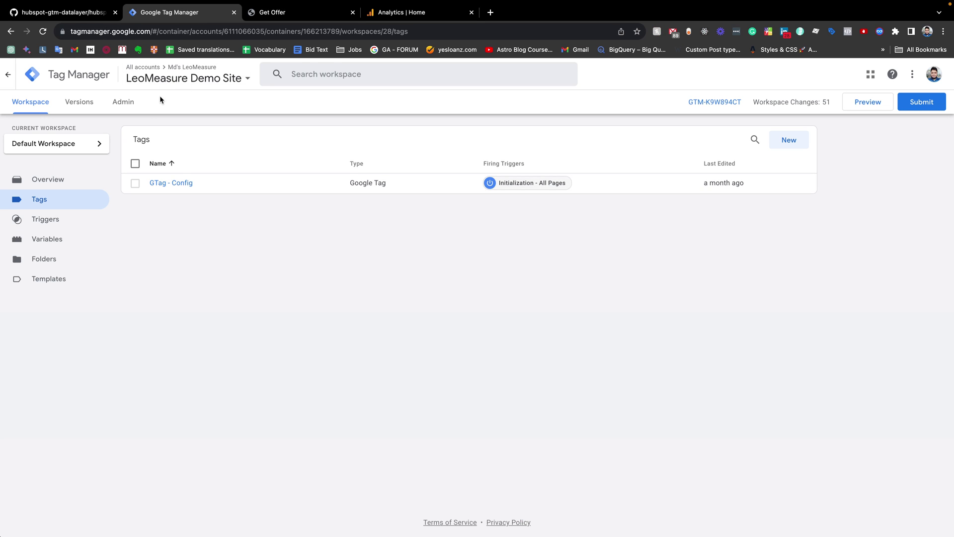
{"action": "left_click", "coordinate": [278, 12]}
{"action": "left_click", "coordinate": [189, 15]}
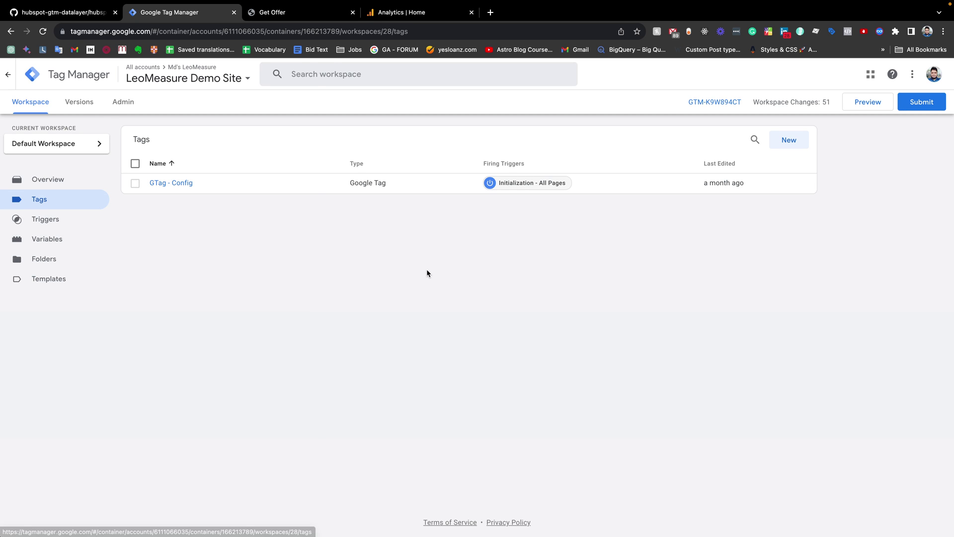
Create a new tag named "Hubspot Form - DL JS".
{"action": "left_click", "coordinate": [793, 142]}
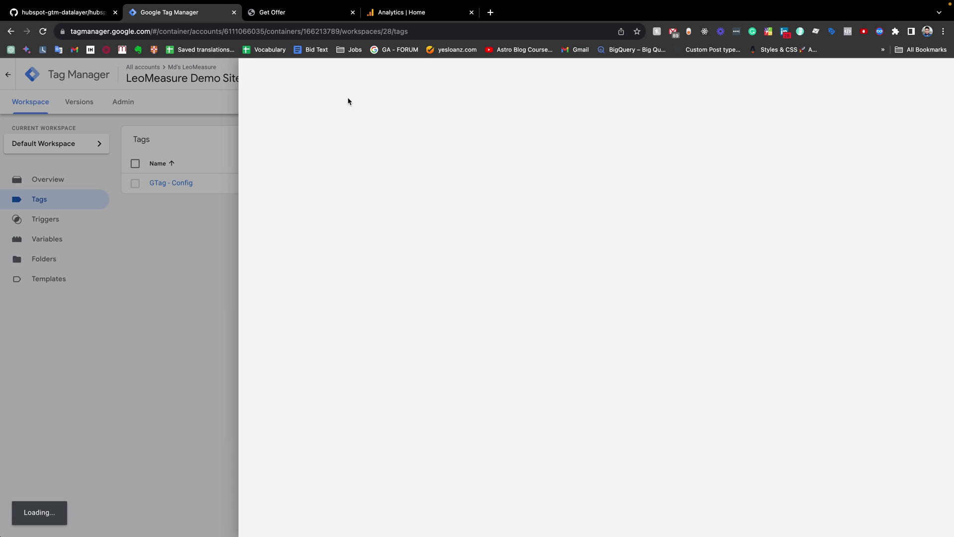
{"action": "left_click", "coordinate": [301, 75]}
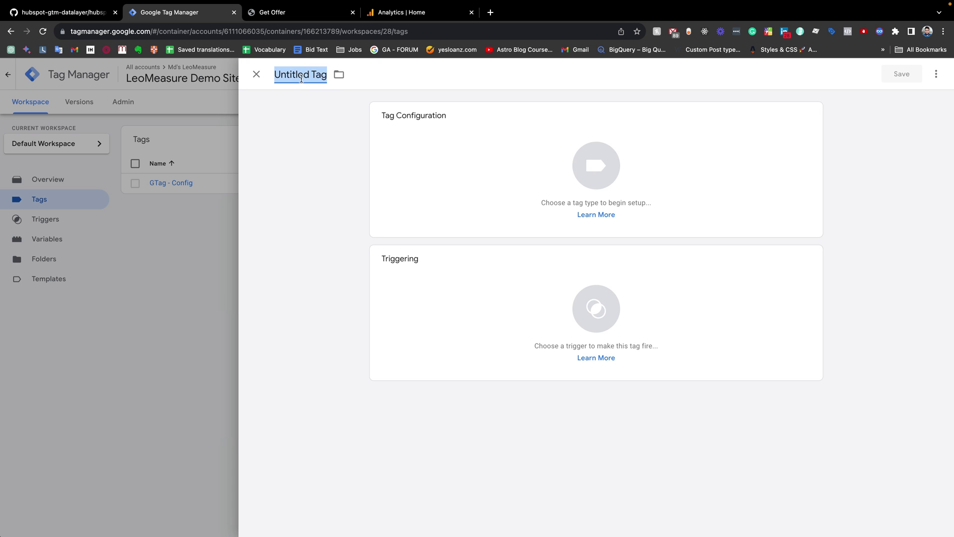
{"action": "key", "text": "BackSpace"}
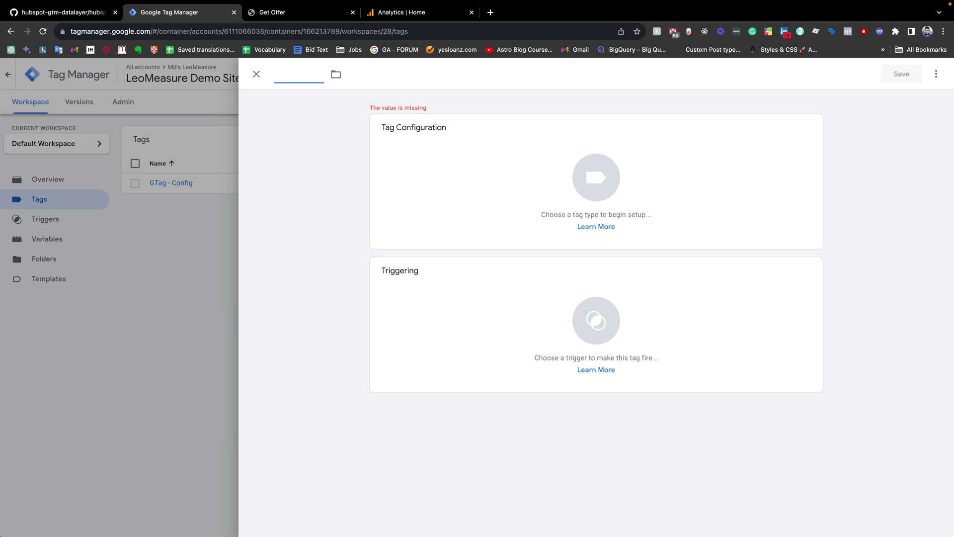
{"action": "type", "text": "Hubs"}
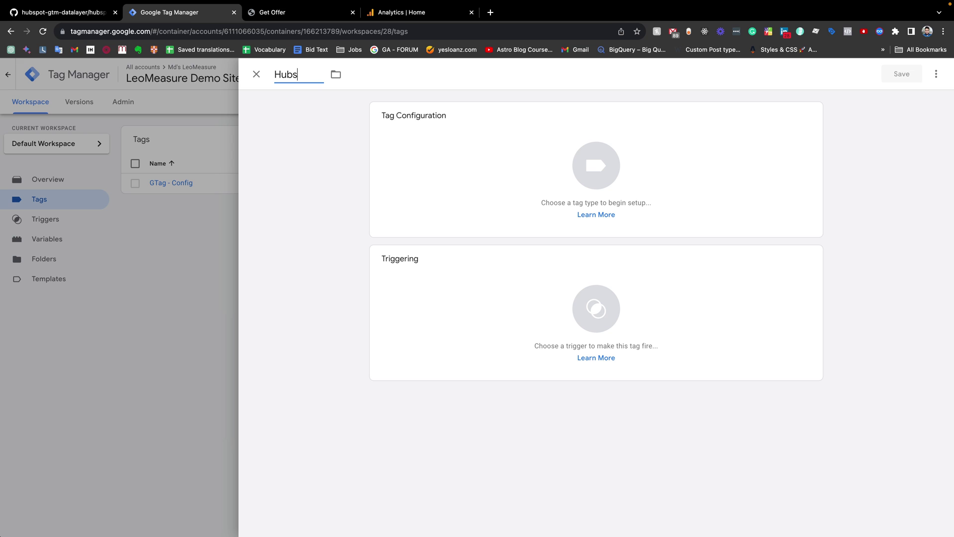
{"action": "type", "text": "pot Form DL js"}
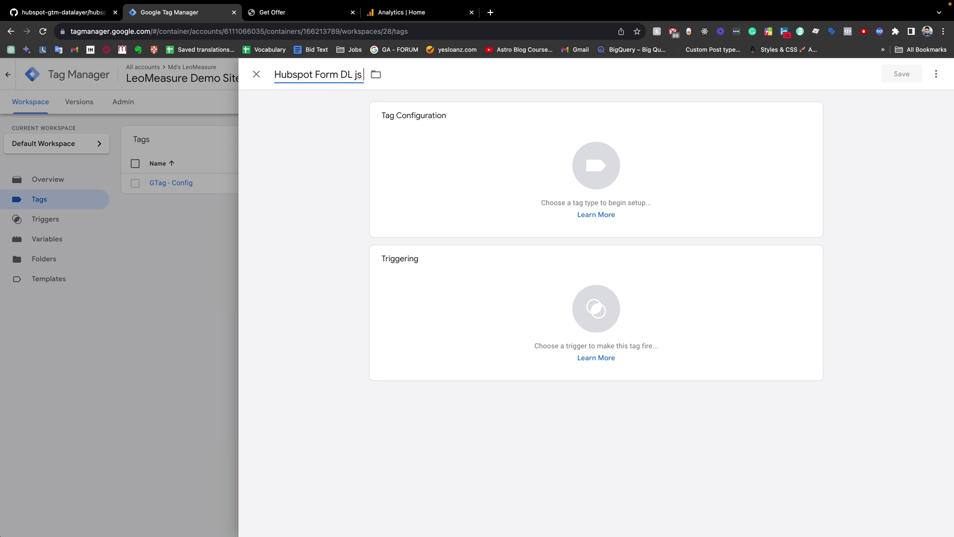
{"action": "key", "text": "BackSpace"}
{"action": "key", "text": "BackSpace"}
{"action": "type", "text": "JS"}
{"action": "left_click", "coordinate": [340, 78]}
{"action": "type", "text": "-"}
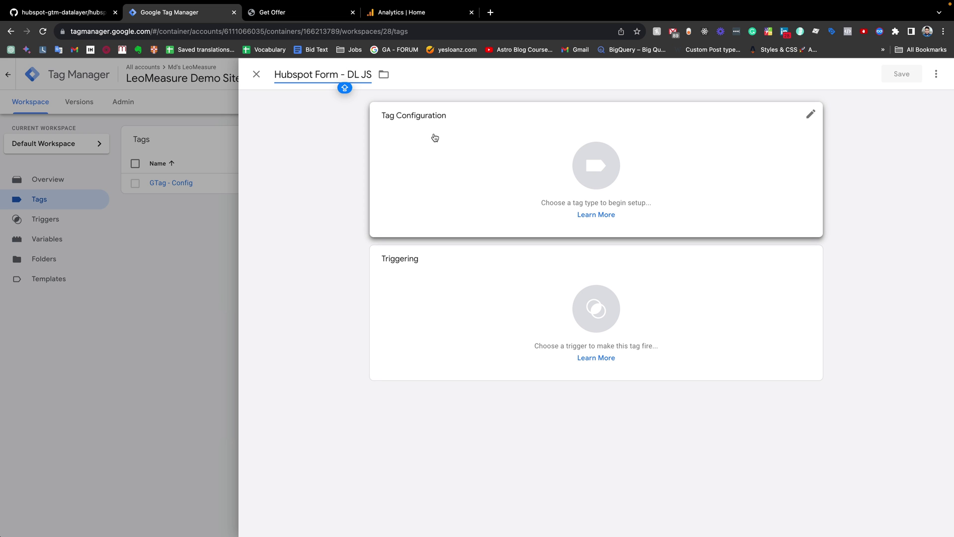
Make the tag a Custom HTML tag and enter an opening <script> and a closing </script> tag in its HTML.
{"action": "left_click", "coordinate": [618, 173]}
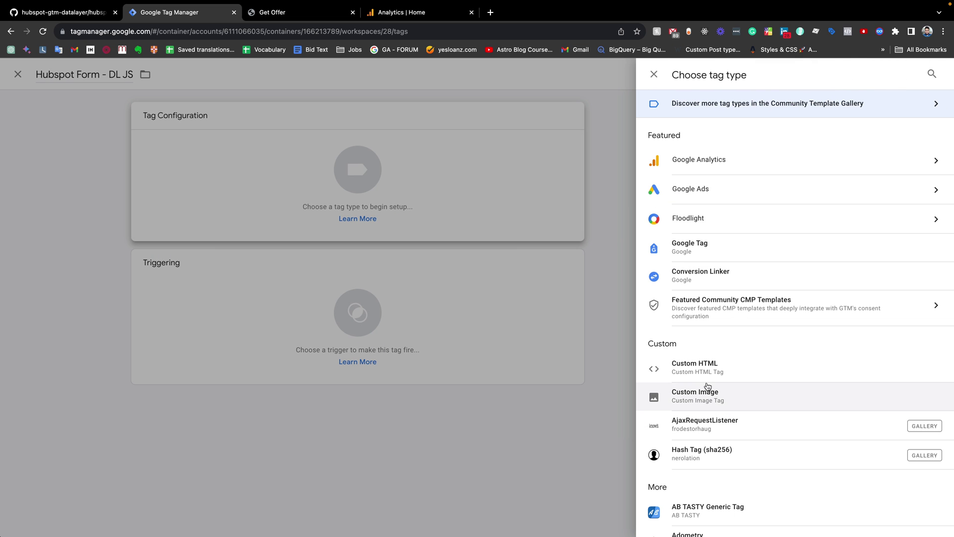
{"action": "left_click", "coordinate": [693, 373]}
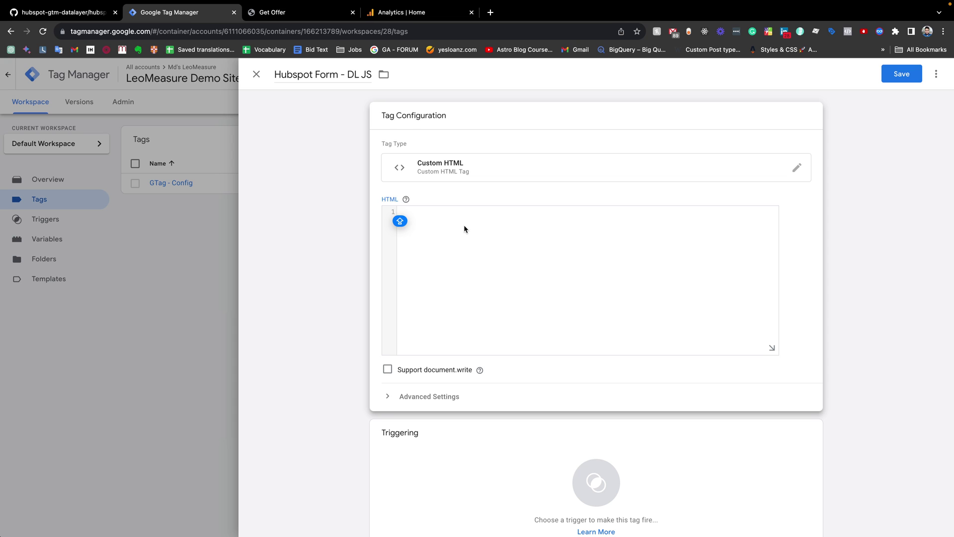
{"action": "type", "text": "<S"}
{"action": "key", "text": "BackSpace"}
{"action": "type", "text": "scriot"}
{"action": "key", "text": "BackSpace"}
{"action": "key", "text": "BackSpace"}
{"action": "key", "text": "BackSpace"}
{"action": "key", "text": "BackSpace"}
{"action": "key", "text": "BackSpace"}
{"action": "type", "text": "cript>"}
{"action": "key", "text": "Return"}
{"action": "type", "text": "</script>"}
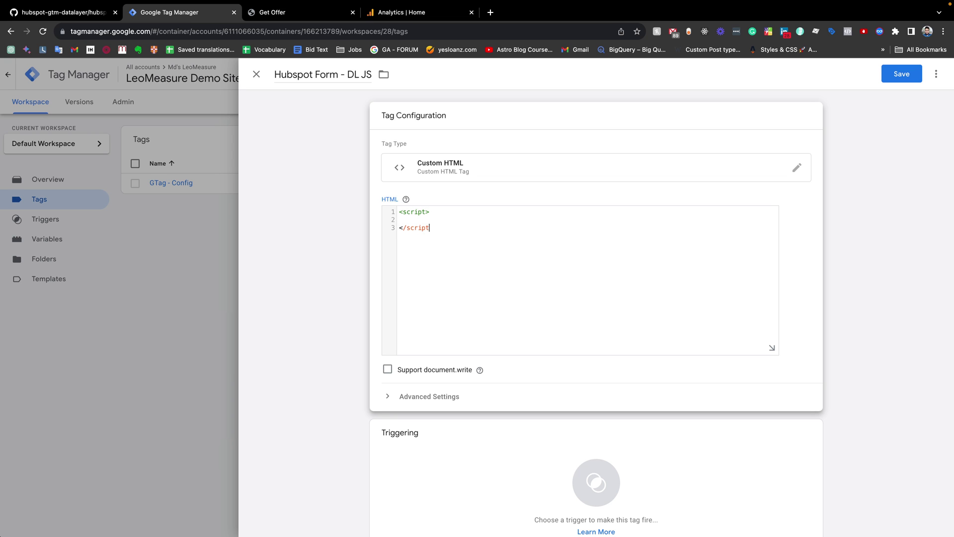
Paste the copied hubspot-datalayer.js code between the script tags, replacing the indented blank line.
{"action": "left_click", "coordinate": [410, 213]}
{"action": "left_click", "coordinate": [405, 199]}
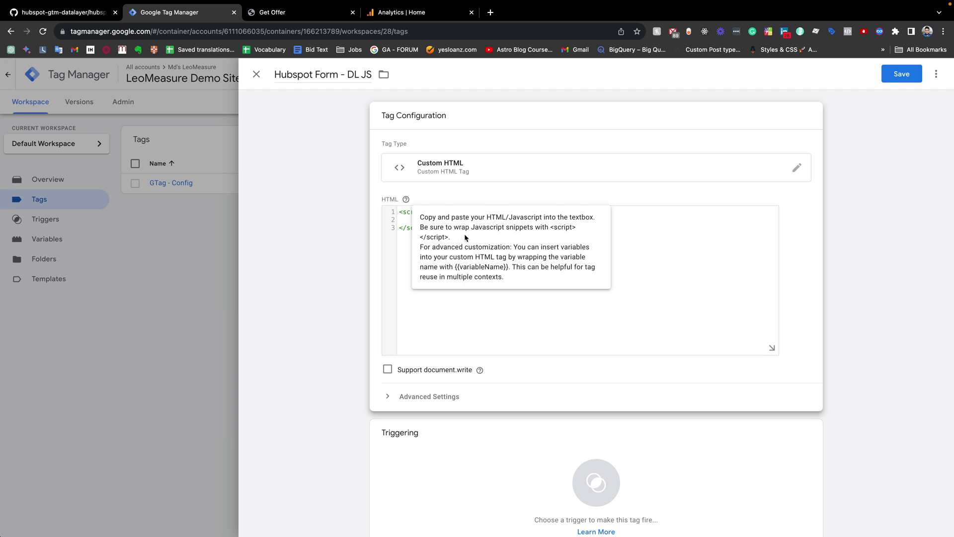
{"action": "left_click", "coordinate": [404, 221]}
{"action": "left_click_drag", "start_coordinate": [390, 219], "coordinate": [408, 219]}
{"action": "left_click", "coordinate": [413, 219]}
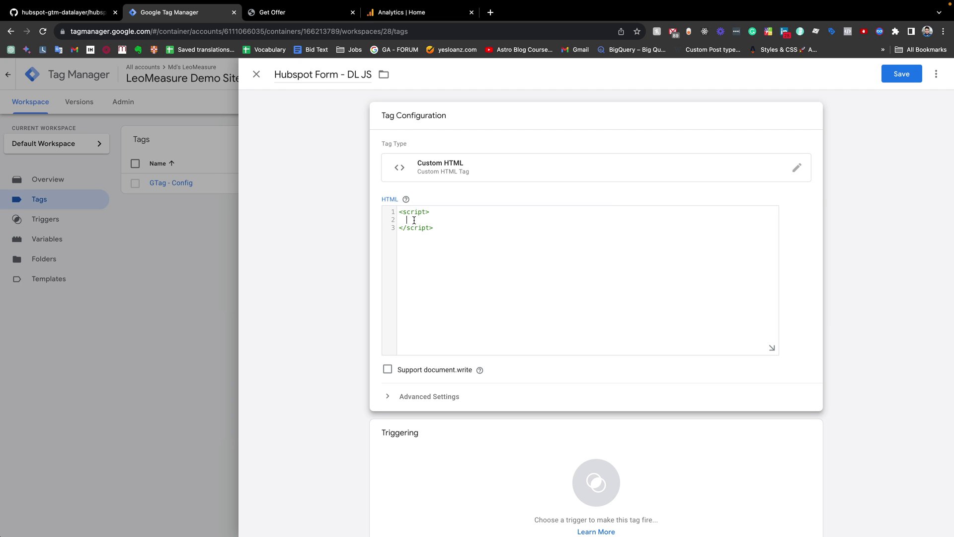
{"action": "left_click", "coordinate": [368, 219]}
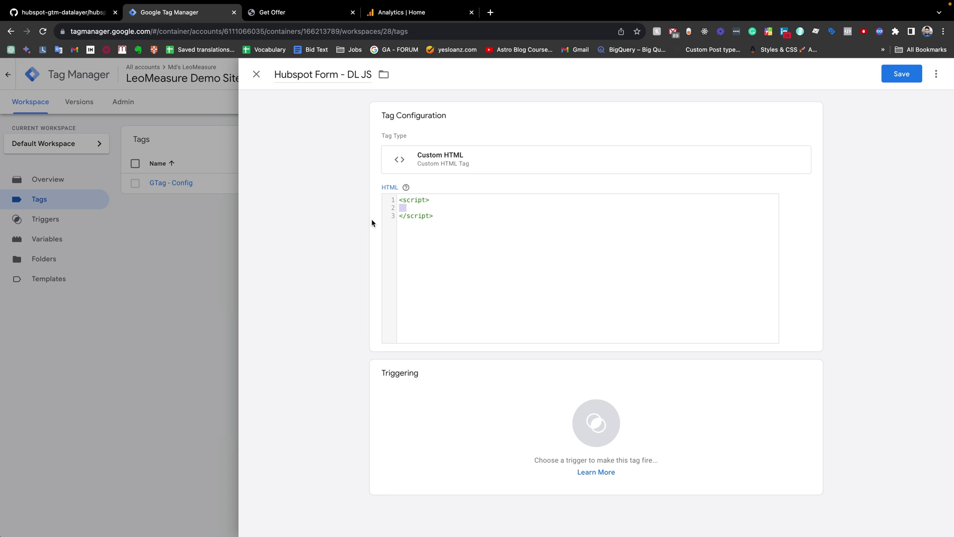
{"action": "left_click", "coordinate": [416, 210]}
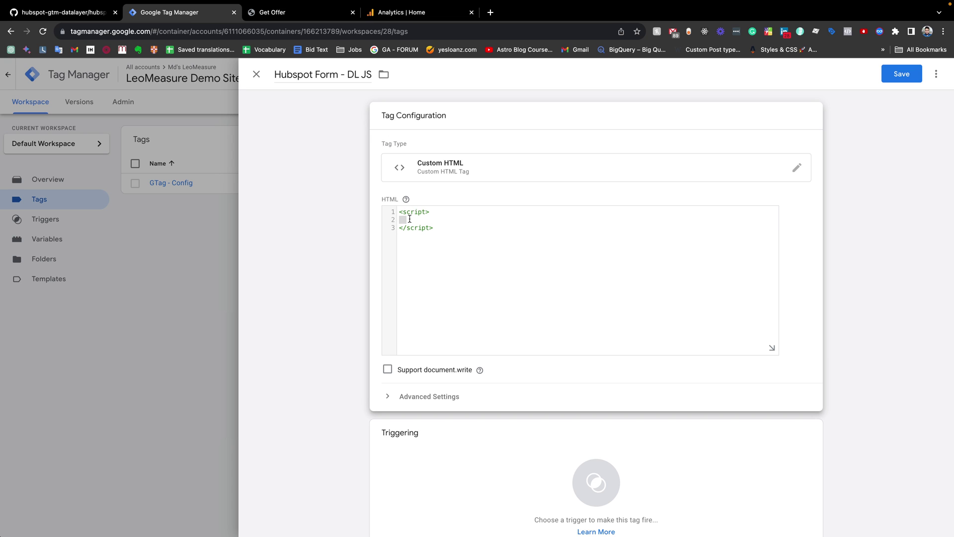
{"action": "key", "text": "ctrl+v"}
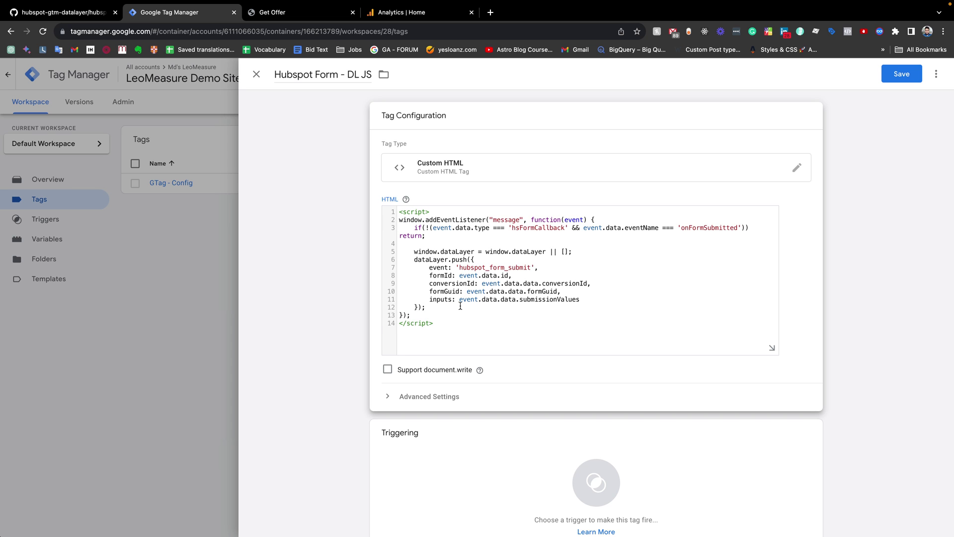
Set the tag to fire on the All Pages trigger and save it.
{"action": "scroll", "coordinate": [466, 351], "scroll_direction": "down", "scroll_amount": 1}
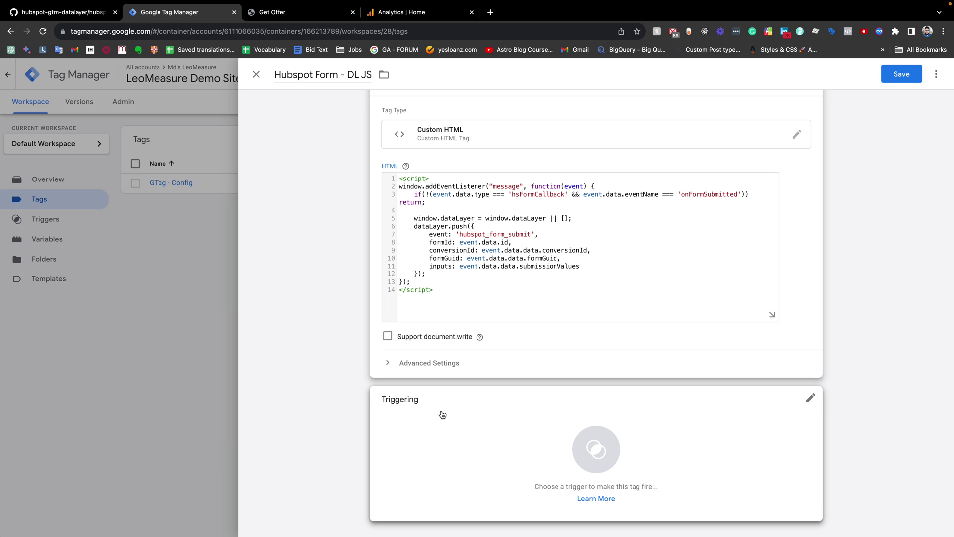
{"action": "left_click", "coordinate": [598, 447]}
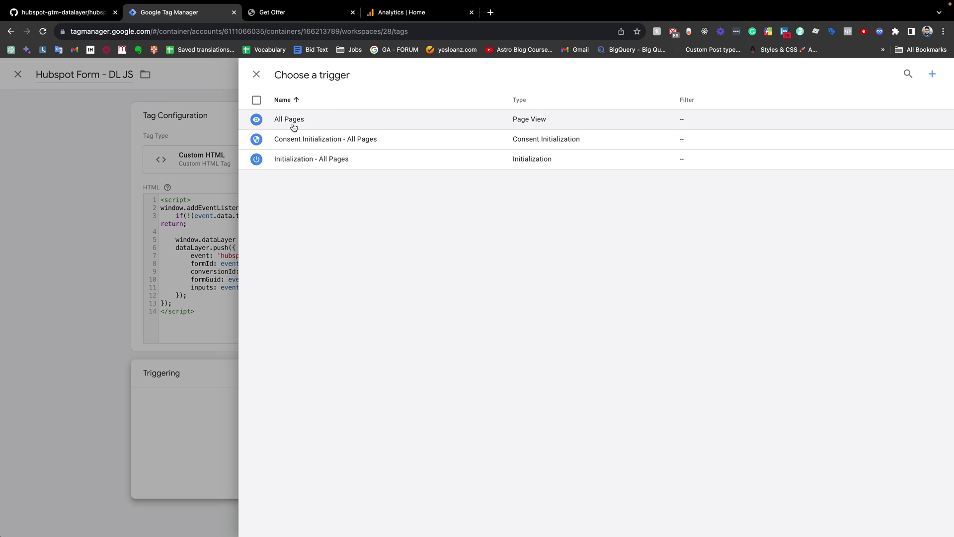
{"action": "left_click", "coordinate": [292, 123]}
{"action": "left_click", "coordinate": [892, 74]}
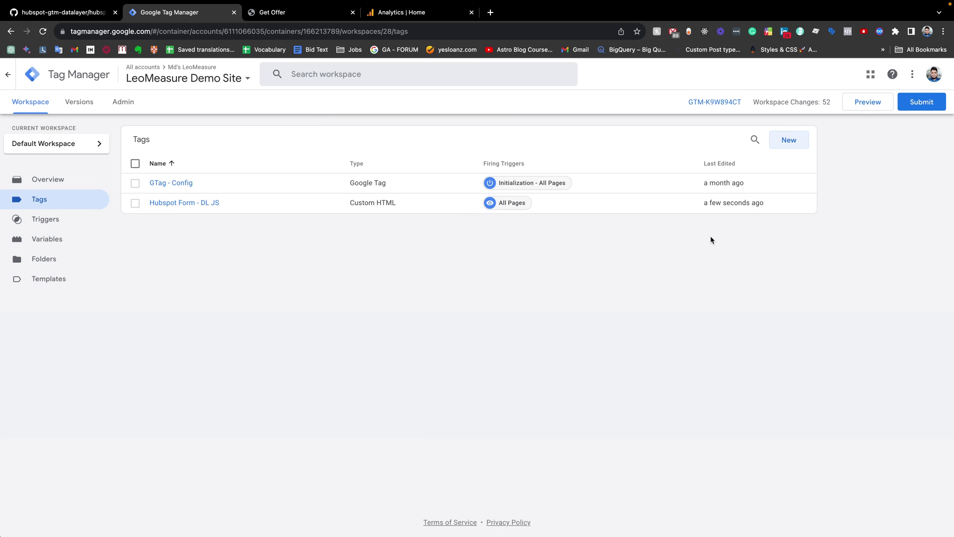
{"action": "left_click", "coordinate": [862, 104]}
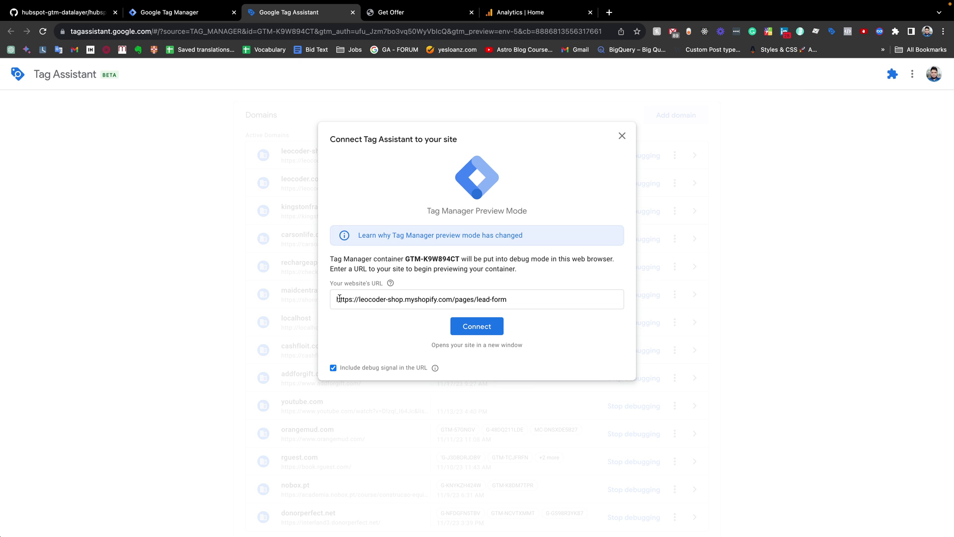
{"action": "left_click", "coordinate": [471, 329]}
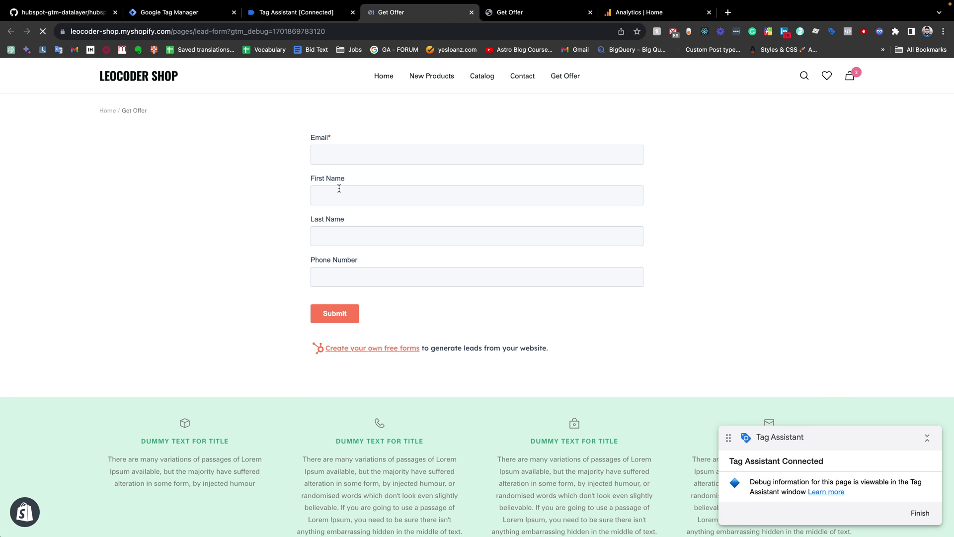
{"action": "left_click", "coordinate": [287, 15]}
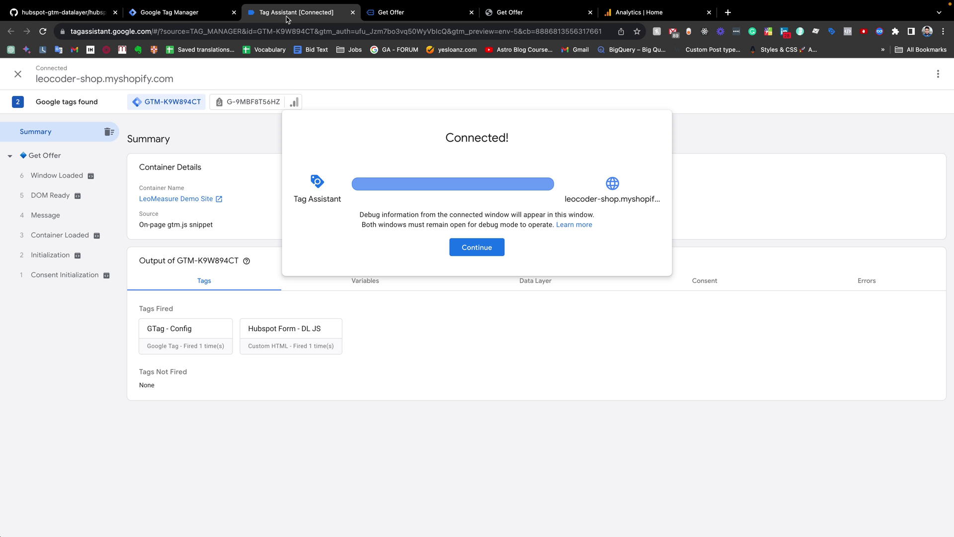
{"action": "left_click", "coordinate": [484, 252]}
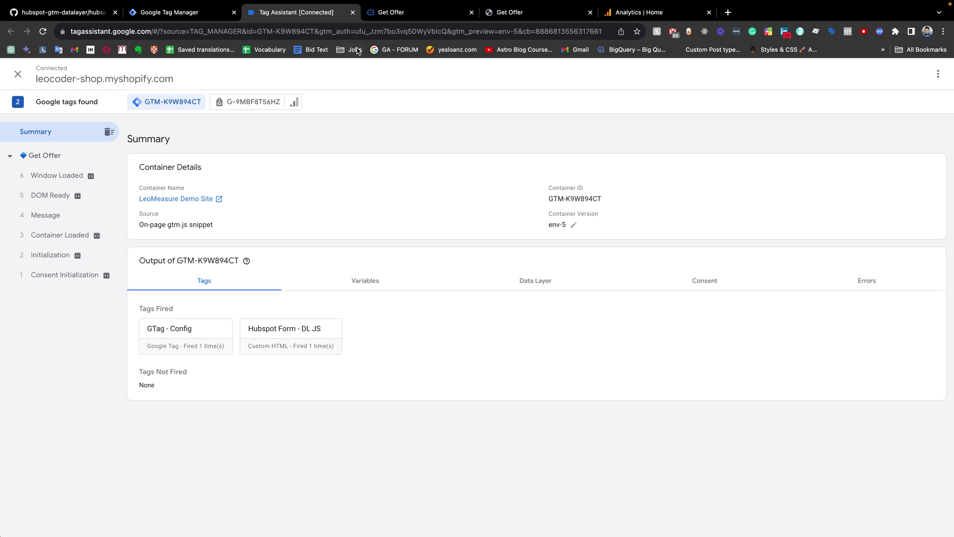
Fill in the Get Offer form with the saved email, first name, last name and phone number, and submit it.
{"action": "left_click", "coordinate": [395, 13]}
{"action": "left_click", "coordinate": [326, 151]}
{"action": "left_click", "coordinate": [438, 188]}
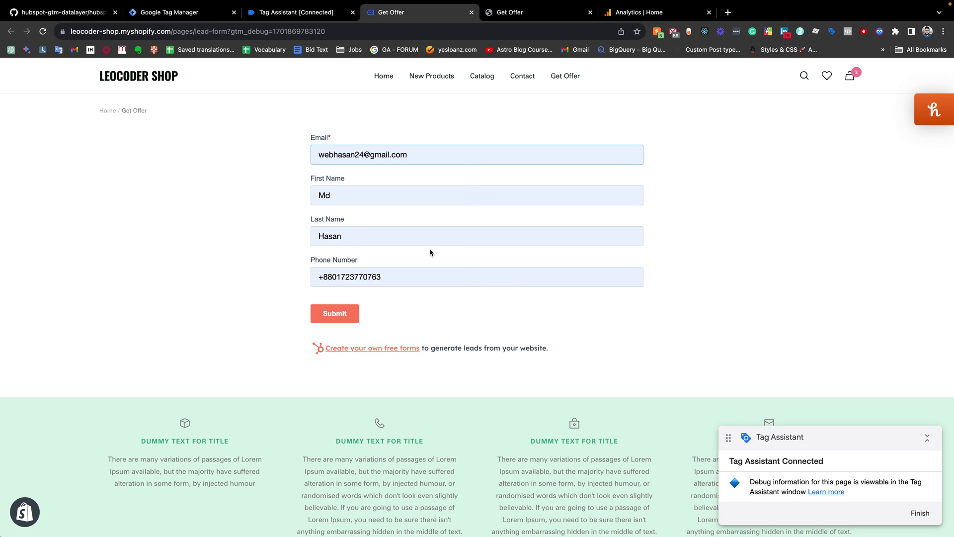
{"action": "left_click", "coordinate": [334, 314]}
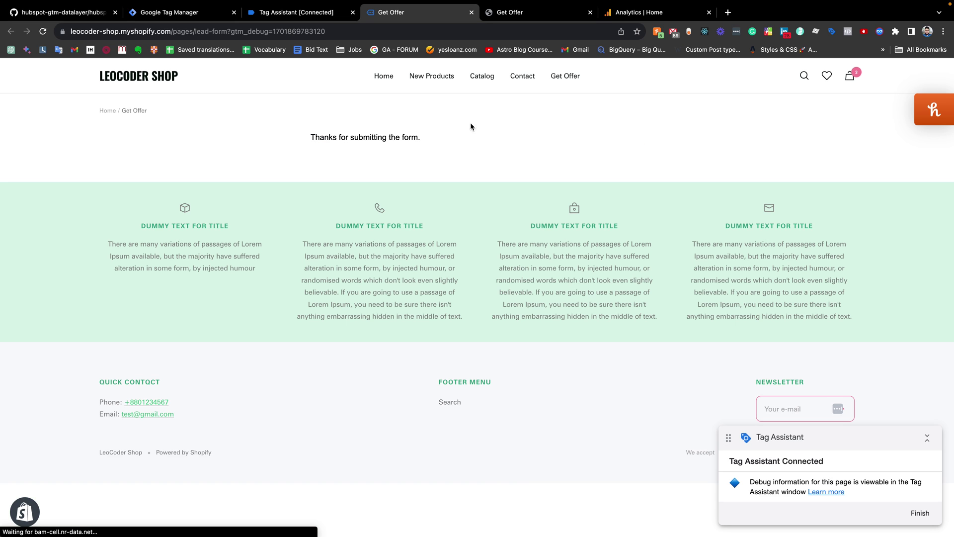
Examine the full dataLayer.push call of the hubspot_form_submit event in Tag Assistant.
{"action": "left_click", "coordinate": [296, 12]}
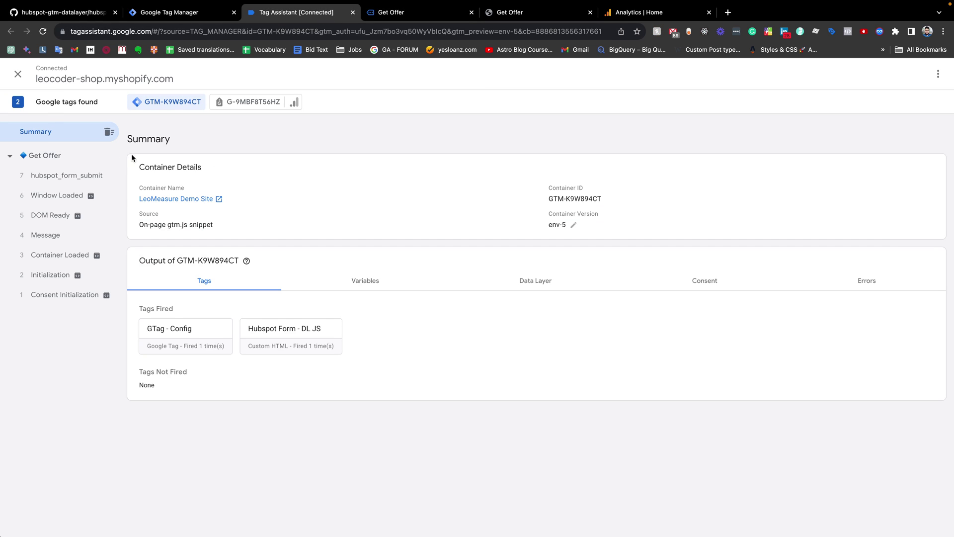
{"action": "left_click", "coordinate": [81, 179]}
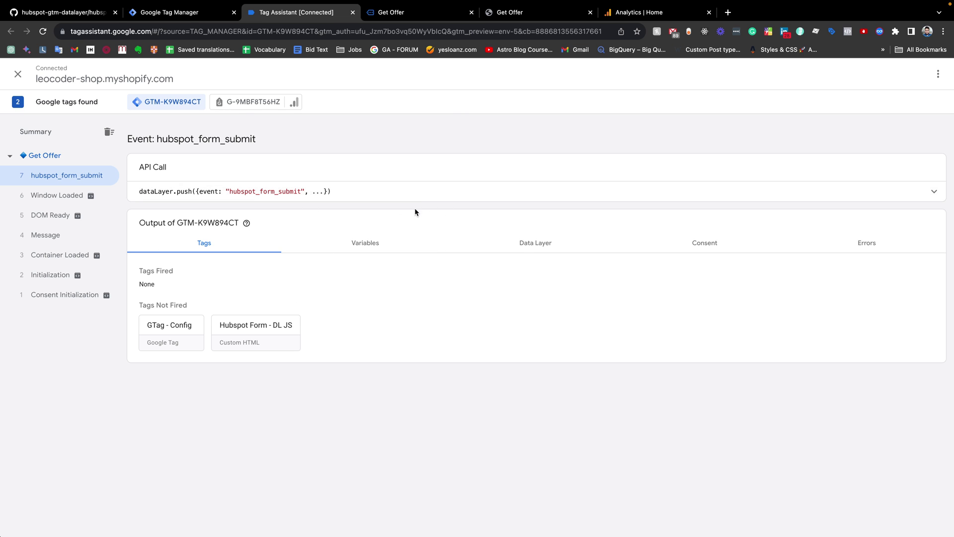
{"action": "left_click", "coordinate": [934, 194]}
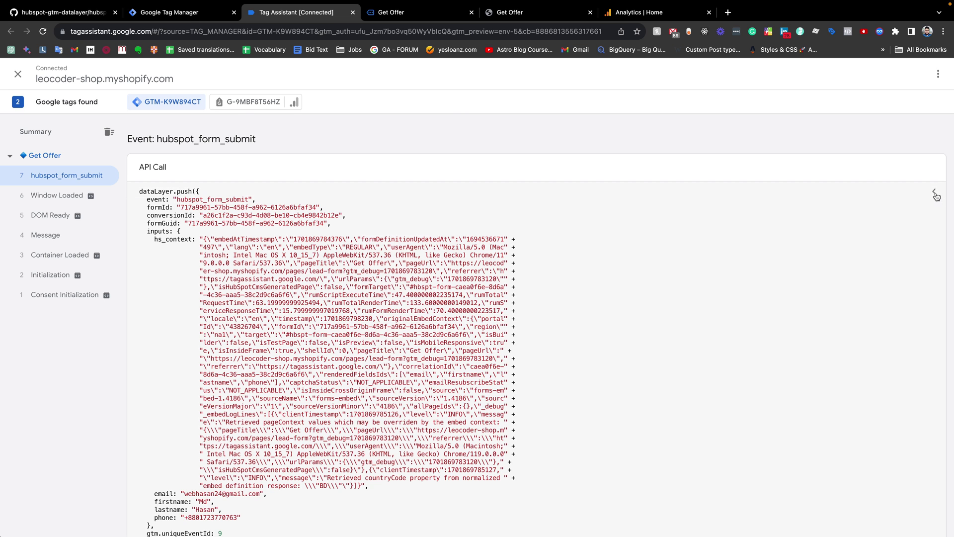
Examine the formId, conversionId, hs_context, email, firstname, lastname and phone fields in the hubspot_form_submit API call.
{"action": "scroll", "coordinate": [497, 208], "scroll_direction": "down", "scroll_amount": 1}
{"action": "scroll", "coordinate": [348, 214], "scroll_direction": "up", "scroll_amount": 1}
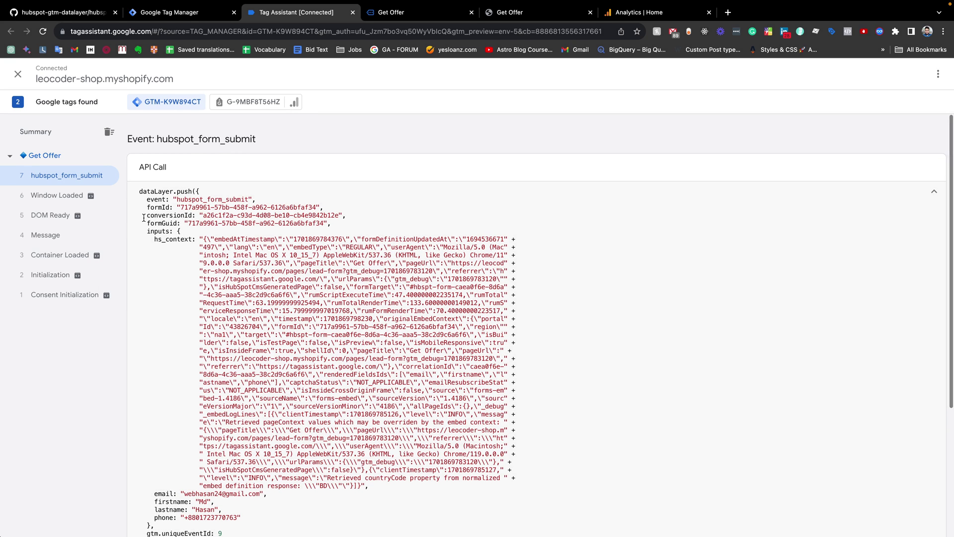
{"action": "left_click_drag", "start_coordinate": [143, 207], "coordinate": [197, 215]}
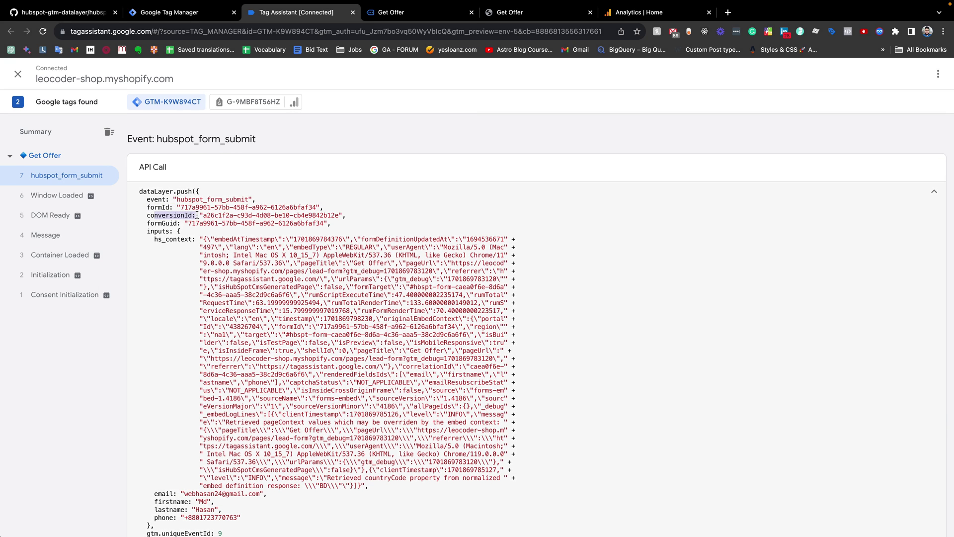
{"action": "scroll", "coordinate": [197, 215], "scroll_direction": "down", "scroll_amount": 2}
{"action": "left_click", "coordinate": [147, 188]}
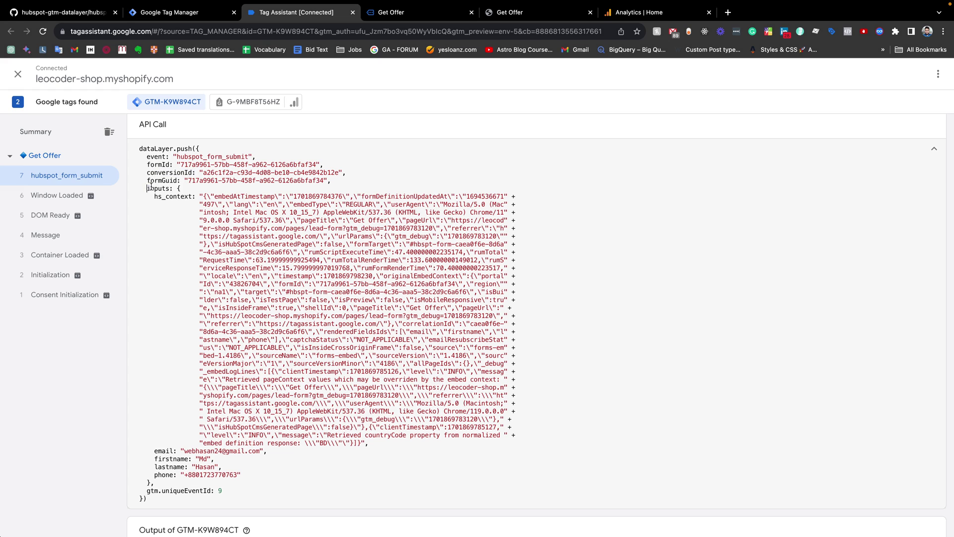
{"action": "scroll", "coordinate": [149, 184], "scroll_direction": "down", "scroll_amount": 1}
{"action": "left_click_drag", "start_coordinate": [151, 175], "coordinate": [334, 420]}
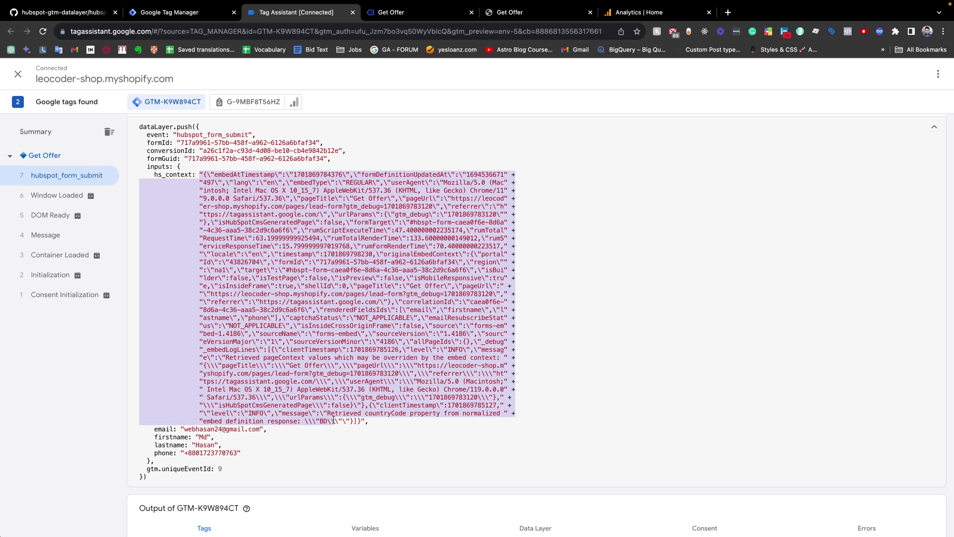
{"action": "scroll", "coordinate": [334, 420], "scroll_direction": "down", "scroll_amount": 2}
{"action": "left_click_drag", "start_coordinate": [150, 390], "coordinate": [274, 391]}
{"action": "left_click_drag", "start_coordinate": [151, 398], "coordinate": [224, 400]}
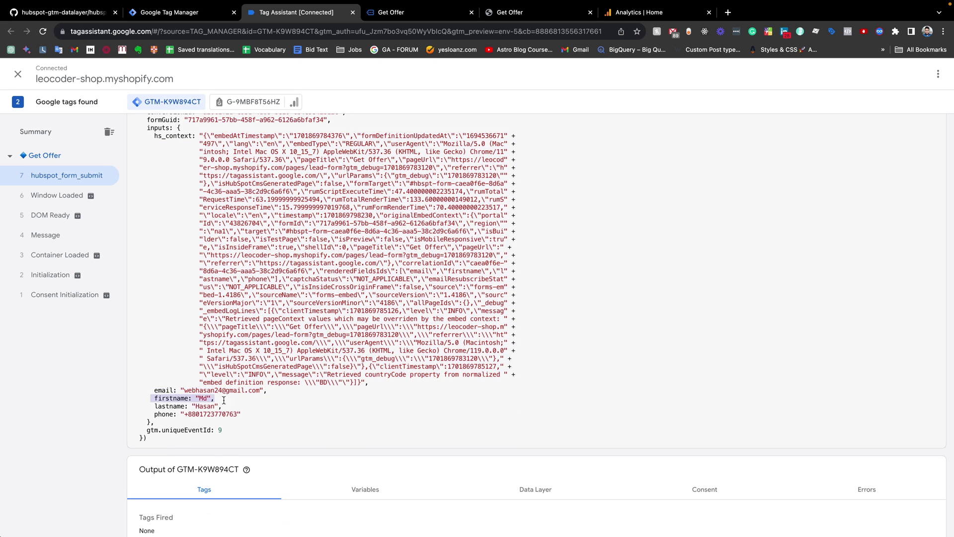
{"action": "left_click_drag", "start_coordinate": [144, 407], "coordinate": [192, 390]}
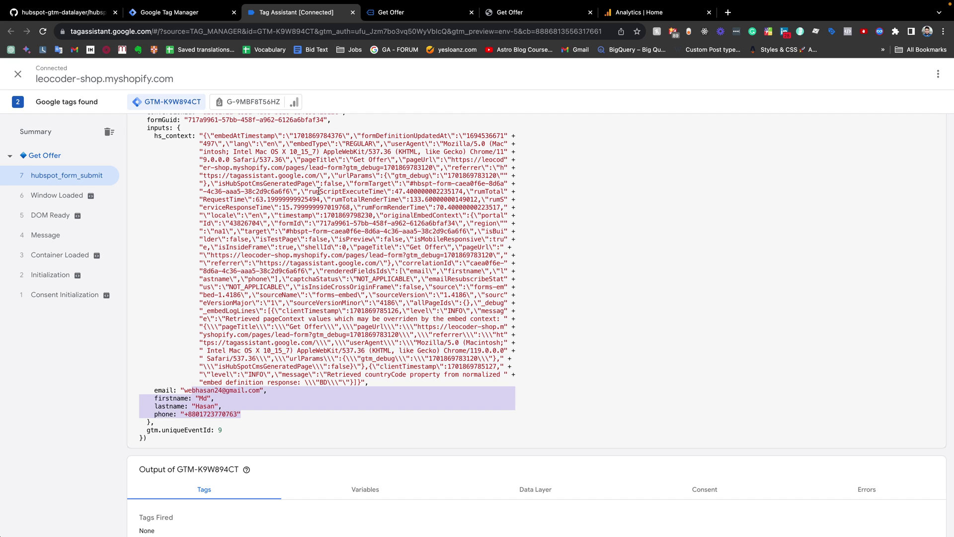
Check the submission message on the Get Offer page, and return to the API call in Tag Assistant.
{"action": "left_click", "coordinate": [392, 14]}
{"action": "left_click_drag", "start_coordinate": [311, 137], "coordinate": [501, 133]}
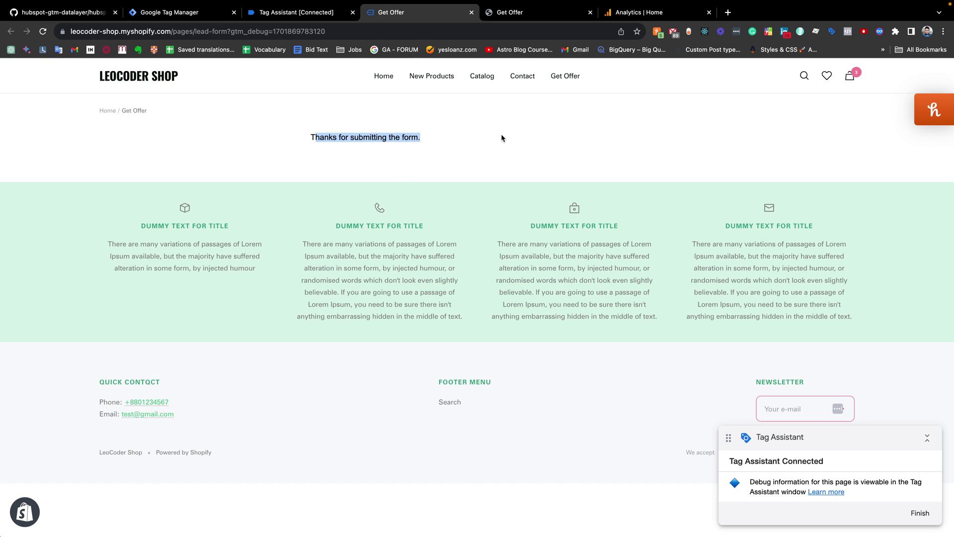
{"action": "left_click", "coordinate": [296, 12]}
{"action": "scroll", "coordinate": [250, 199], "scroll_direction": "up", "scroll_amount": 3}
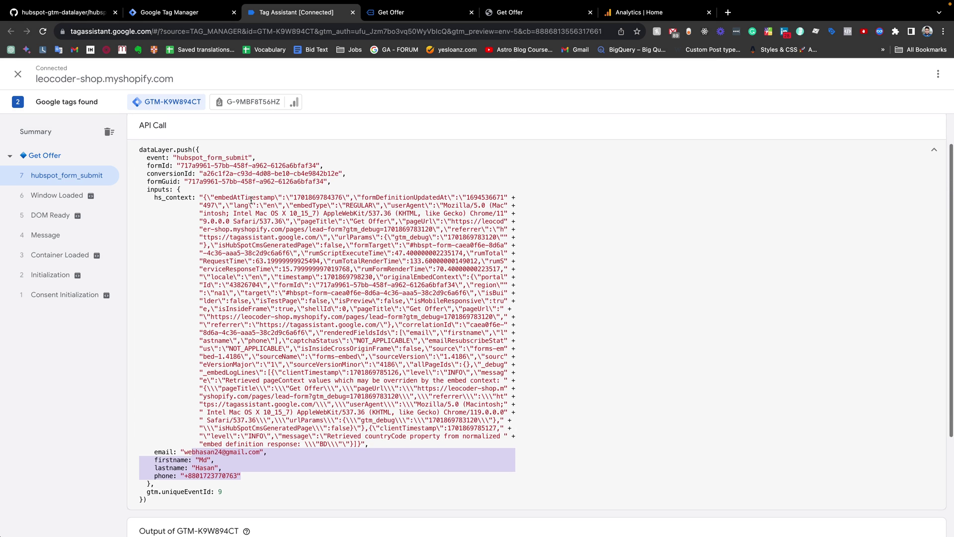
Show the container output's Data Layer values for the hubspot_form_submit event and look through them.
{"action": "scroll", "coordinate": [407, 344], "scroll_direction": "down", "scroll_amount": 4}
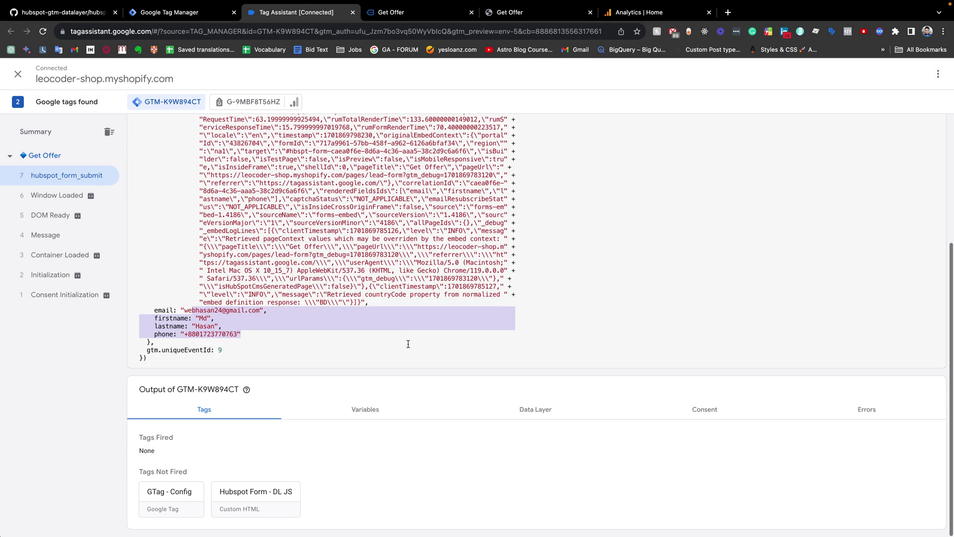
{"action": "left_click", "coordinate": [528, 411]}
{"action": "scroll", "coordinate": [448, 360], "scroll_direction": "down", "scroll_amount": 8}
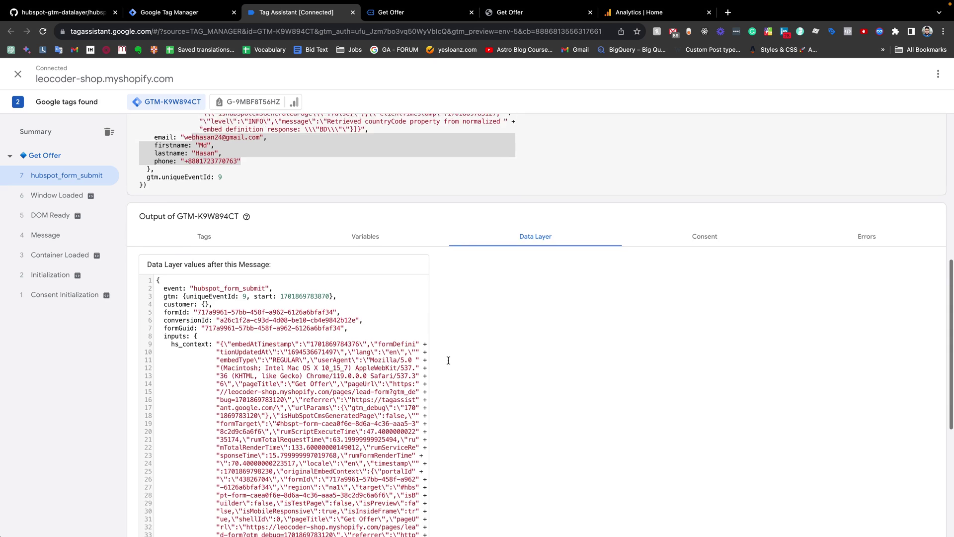
{"action": "scroll", "coordinate": [247, 428], "scroll_direction": "up", "scroll_amount": 12}
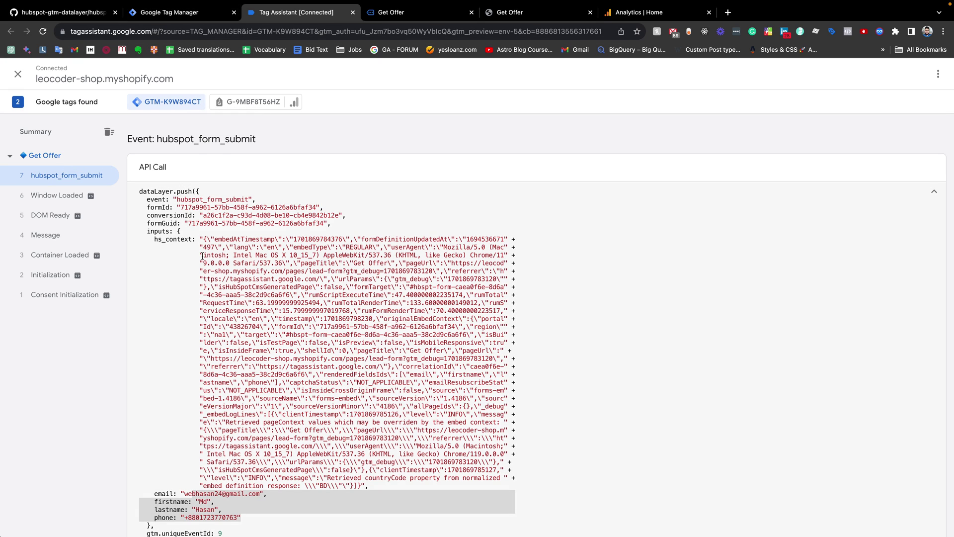
Review the formId, email and firstname keys in the API call to see which ones need data layer variables.
{"action": "scroll", "coordinate": [203, 256], "scroll_direction": "down", "scroll_amount": 2}
{"action": "scroll", "coordinate": [185, 234], "scroll_direction": "up", "scroll_amount": 2}
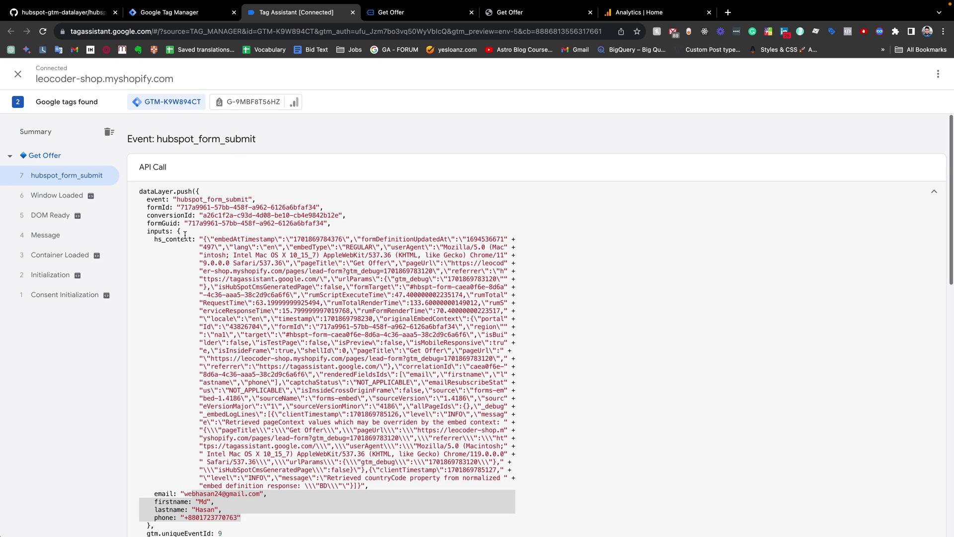
{"action": "double_click", "coordinate": [148, 208]}
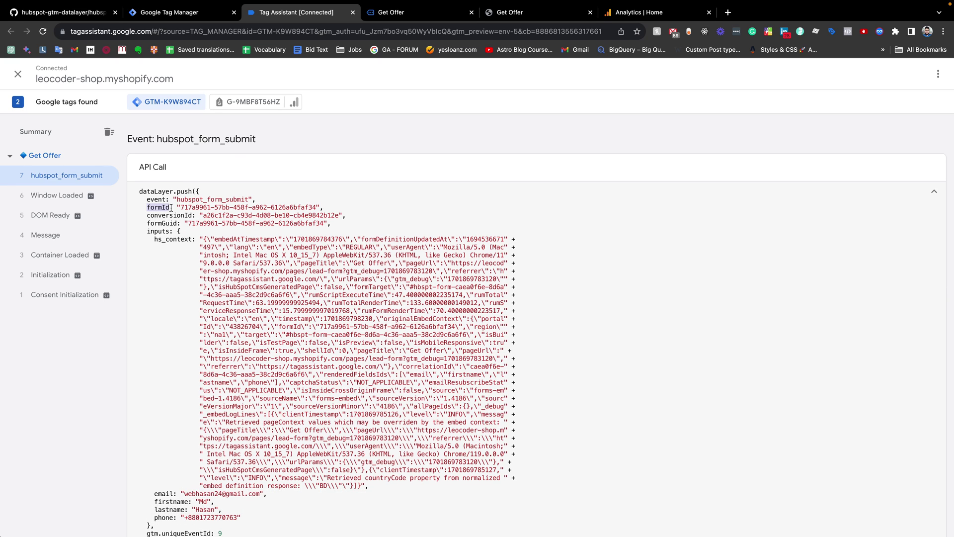
{"action": "scroll", "coordinate": [167, 465], "scroll_direction": "down", "scroll_amount": 2}
{"action": "mouse_move", "coordinate": [154, 452]}
{"action": "left_mouse_down"}
{"action": "mouse_move", "coordinate": [206, 453]}
{"action": "mouse_move", "coordinate": [154, 454]}
{"action": "left_mouse_up"}
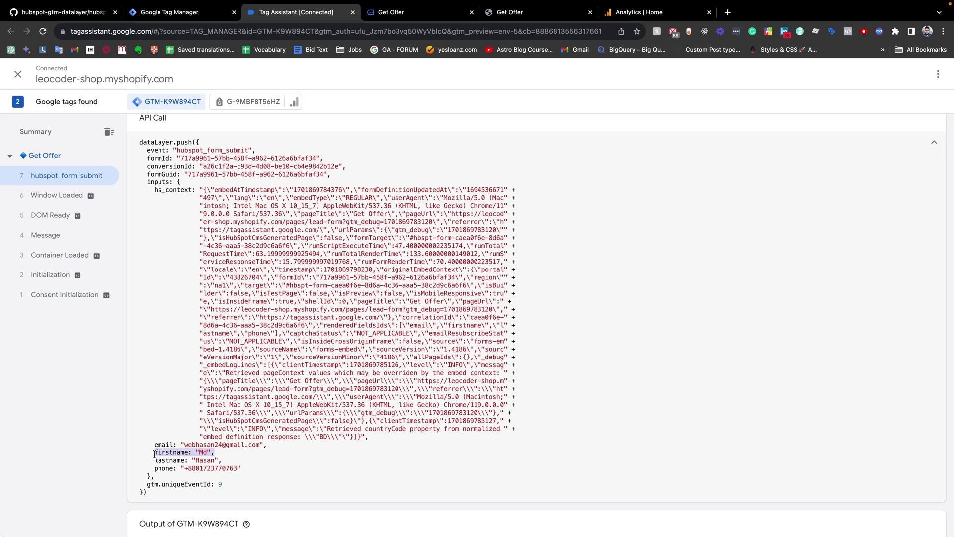
{"action": "left_click_drag", "start_coordinate": [154, 454], "coordinate": [286, 444]}
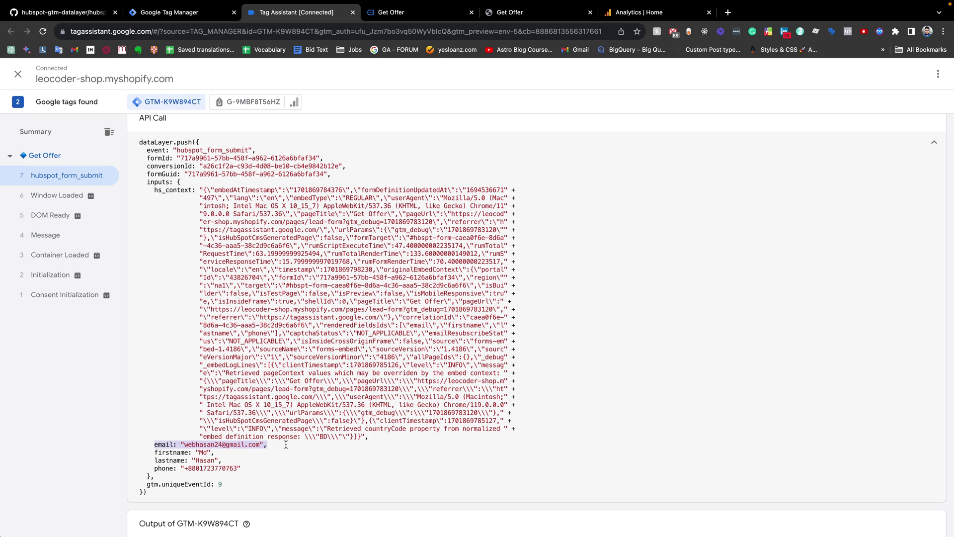
{"action": "scroll", "coordinate": [182, 266], "scroll_direction": "up", "scroll_amount": 1}
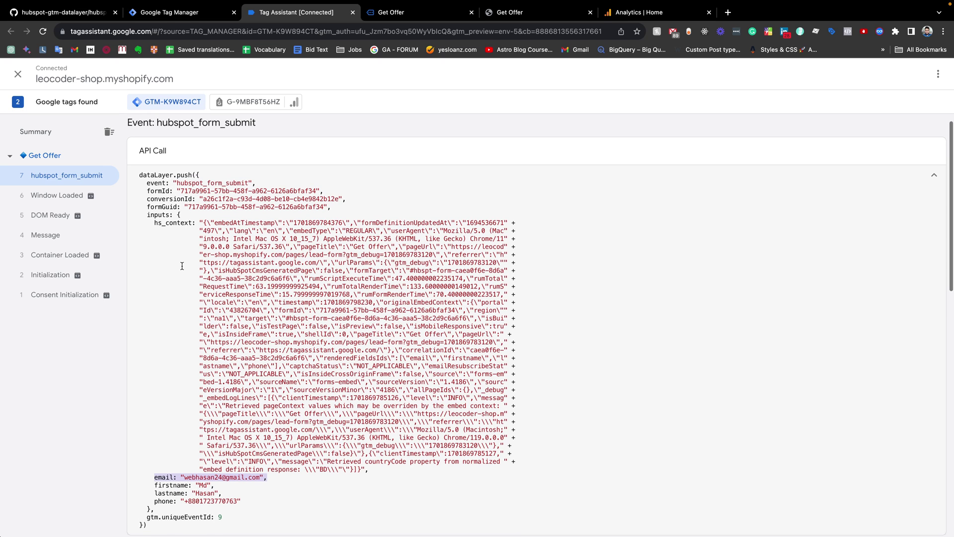
{"action": "left_click_drag", "start_coordinate": [147, 192], "coordinate": [167, 192]}
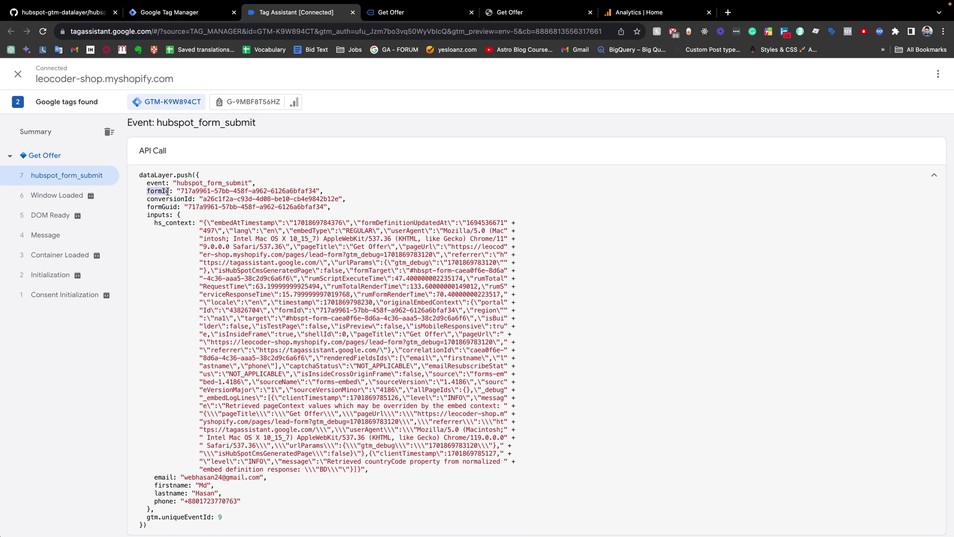
{"action": "left_click_drag", "start_coordinate": [148, 487], "coordinate": [211, 485]}
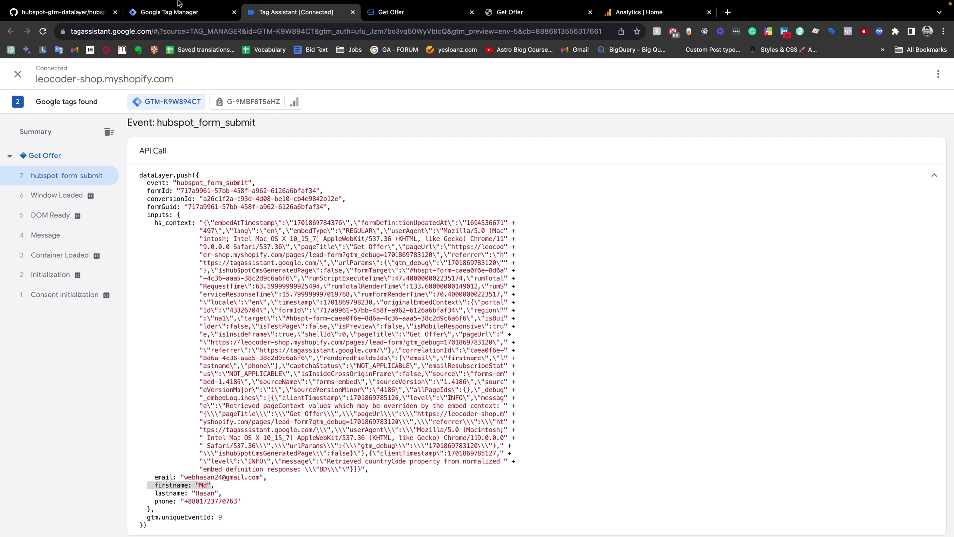
Switch to Google Tag Manager, start a new user-defined variable and name it "dlv - formId".
{"action": "left_click", "coordinate": [183, 14]}
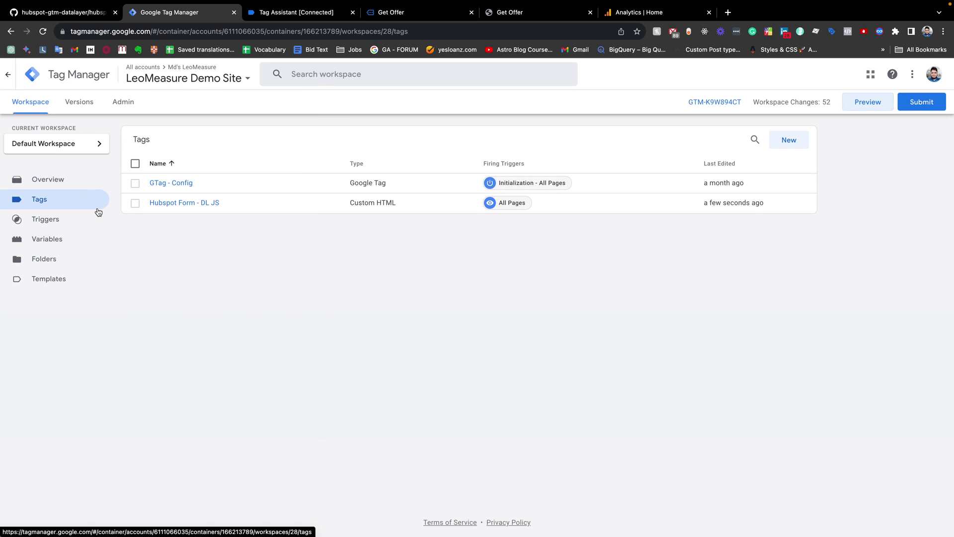
{"action": "left_click", "coordinate": [56, 244]}
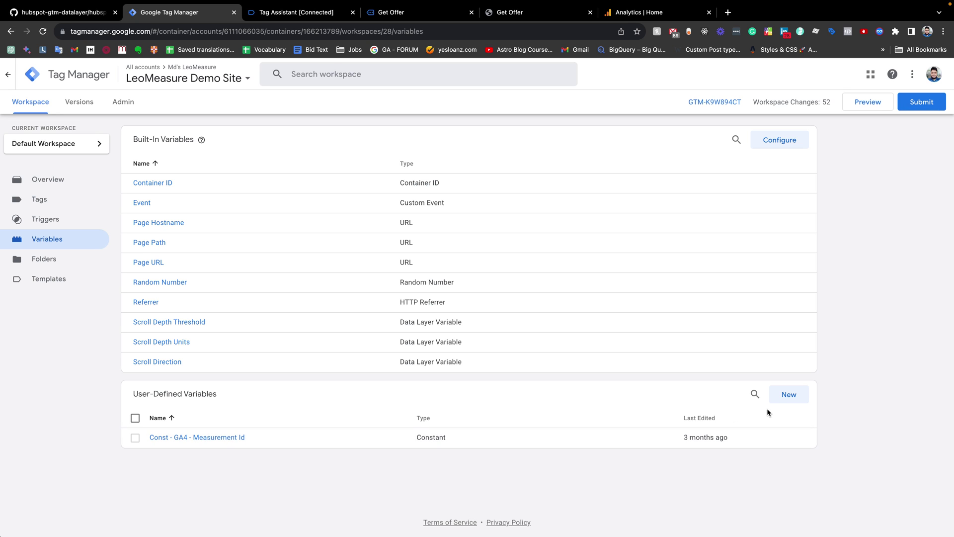
{"action": "left_click", "coordinate": [789, 394]}
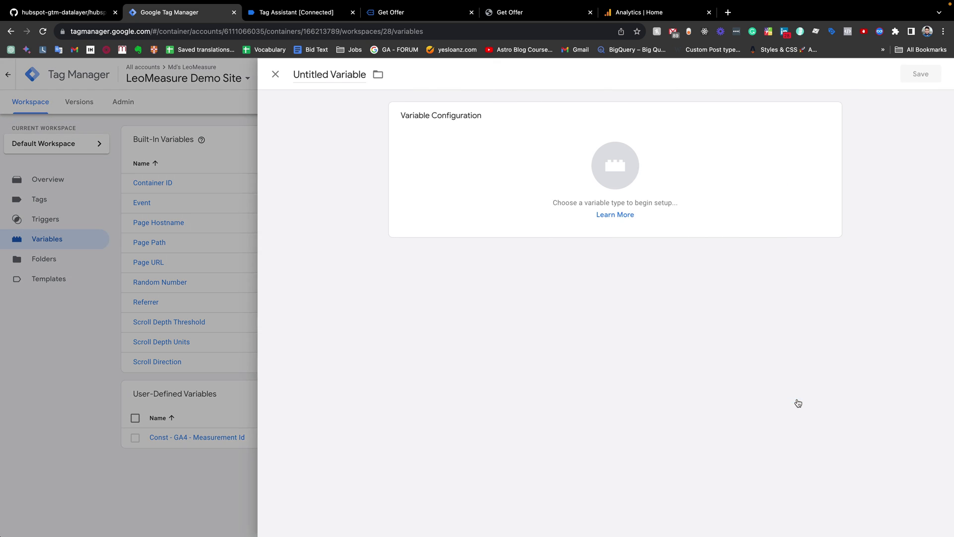
{"action": "left_click", "coordinate": [305, 76]}
{"action": "key", "text": "BackSpace"}
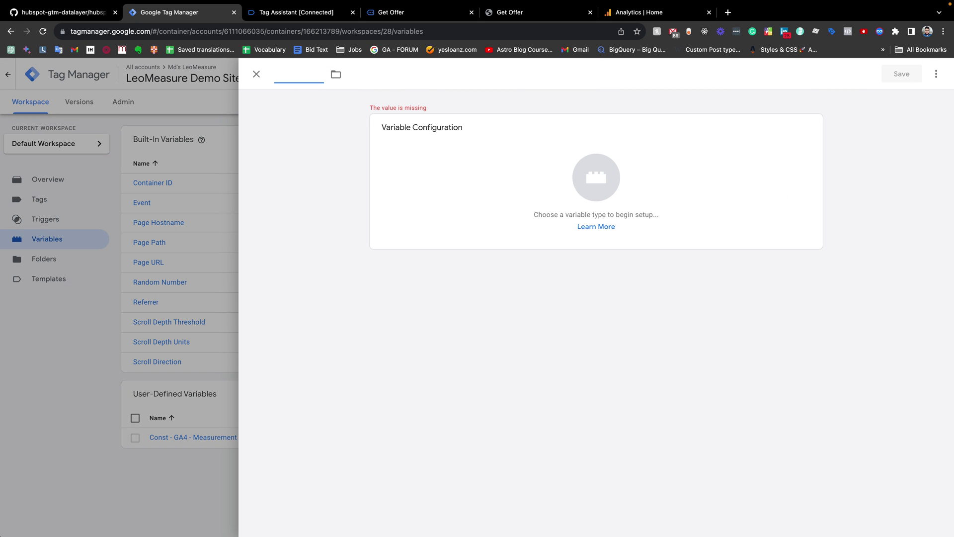
{"action": "type", "text": "dlv - form"}
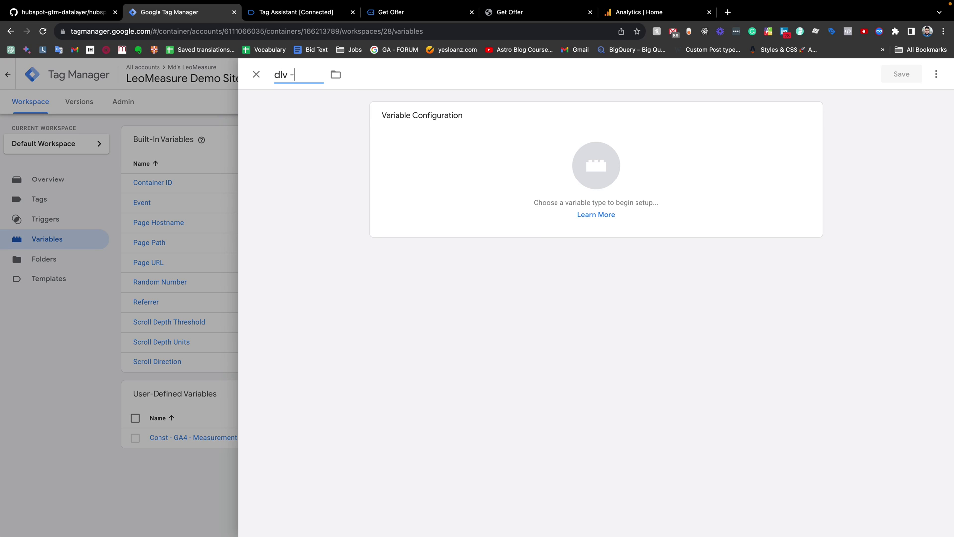
{"action": "key", "text": "BackSpace"}
{"action": "key", "text": "BackSpace"}
{"action": "key", "text": "BackSpace"}
{"action": "key", "text": "BackSpace"}
{"action": "type", "text": "formId"}
Find Data Layer Variable among the variable types by searching for "data", and set it as the new variable's type.
{"action": "left_click", "coordinate": [595, 182]}
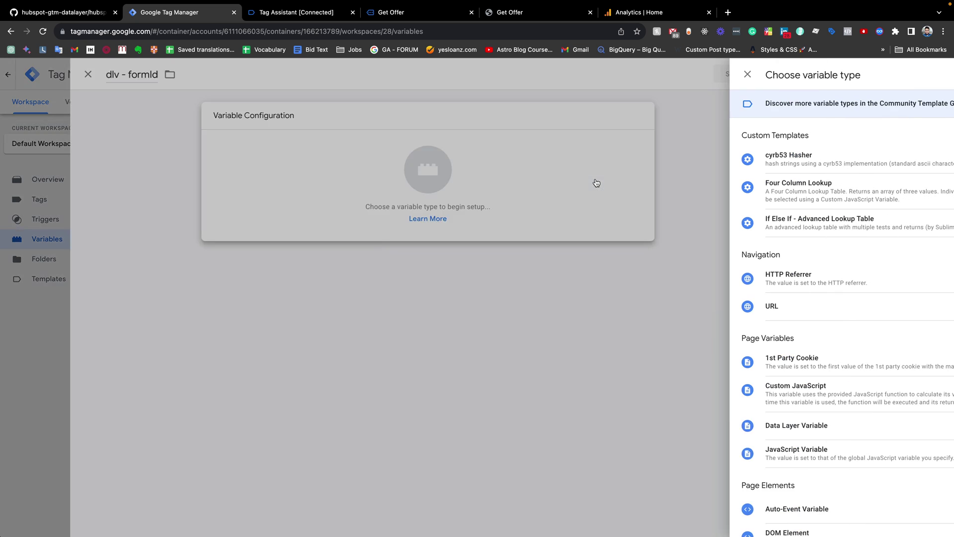
{"action": "scroll", "coordinate": [741, 312], "scroll_direction": "down", "scroll_amount": 1}
{"action": "scroll", "coordinate": [747, 300], "scroll_direction": "up", "scroll_amount": 1}
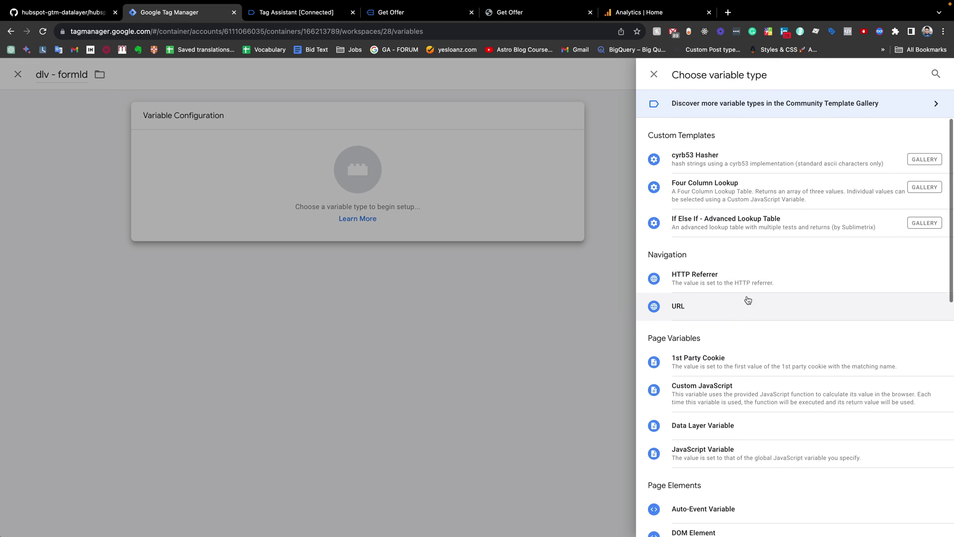
{"action": "left_click", "coordinate": [935, 74]}
{"action": "type", "text": "data"}
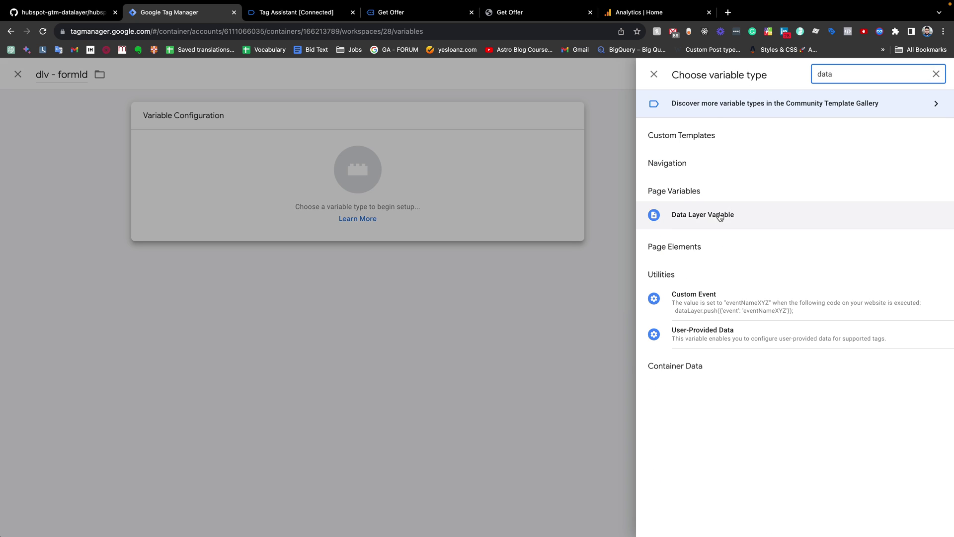
{"action": "left_click", "coordinate": [717, 215]}
{"action": "left_click", "coordinate": [443, 215]}
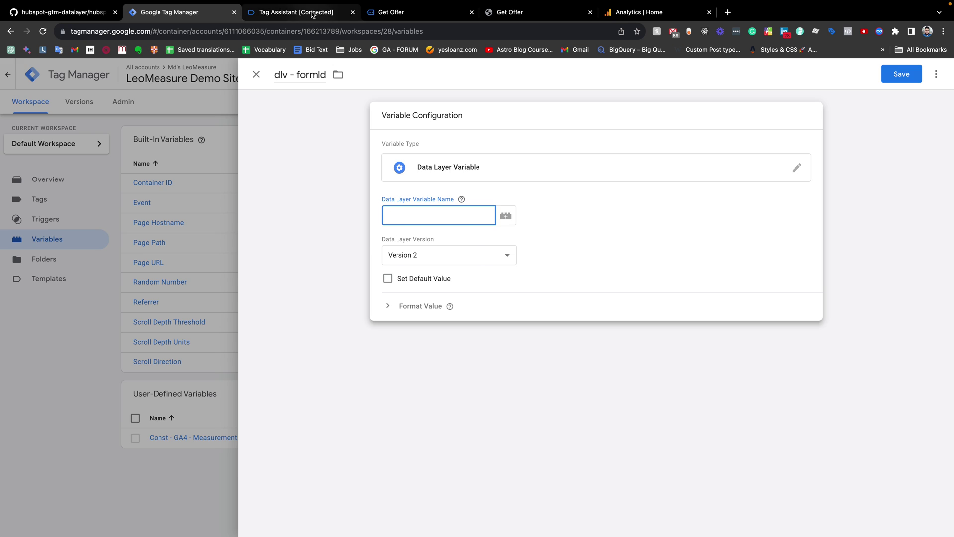
Look up the formId key in Tag Assistant's Data Layer values for the form submission, and return to the variable configuration in Google Tag Manager.
{"action": "left_click", "coordinate": [304, 12]}
{"action": "double_click", "coordinate": [150, 191]}
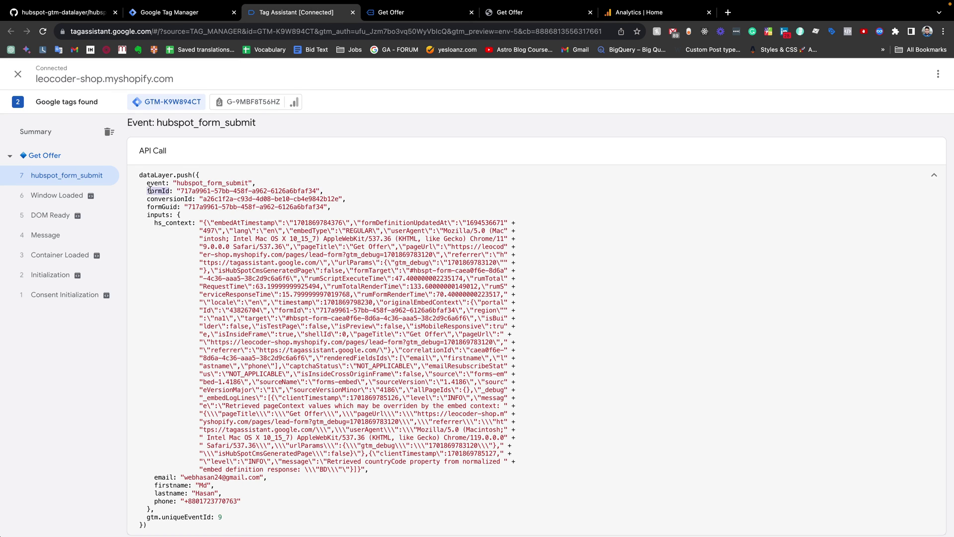
{"action": "scroll", "coordinate": [163, 200], "scroll_direction": "down", "scroll_amount": 6}
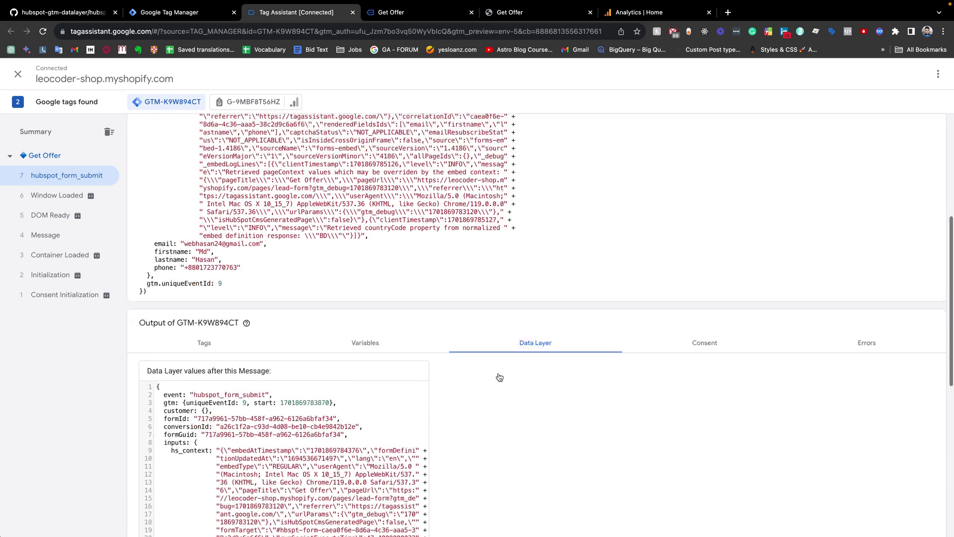
{"action": "scroll", "coordinate": [544, 305], "scroll_direction": "down", "scroll_amount": 1}
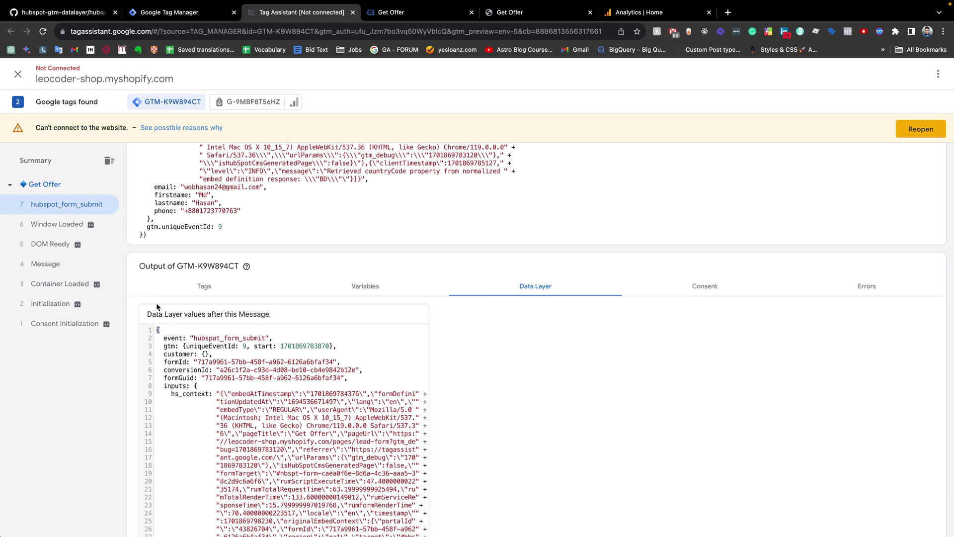
{"action": "scroll", "coordinate": [184, 365], "scroll_direction": "down", "scroll_amount": 1}
{"action": "scroll", "coordinate": [185, 365], "scroll_direction": "down", "scroll_amount": 2}
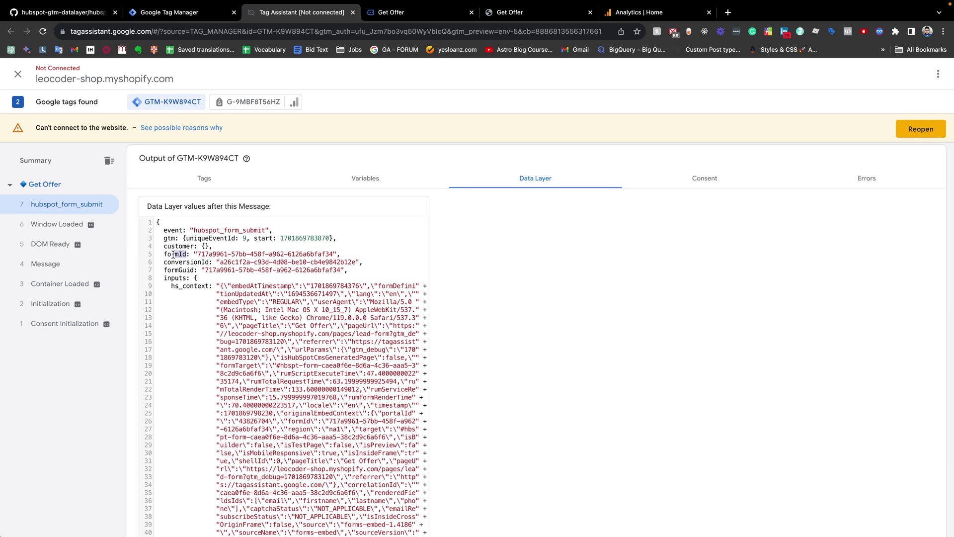
{"action": "left_click_drag", "start_coordinate": [198, 254], "coordinate": [327, 251]}
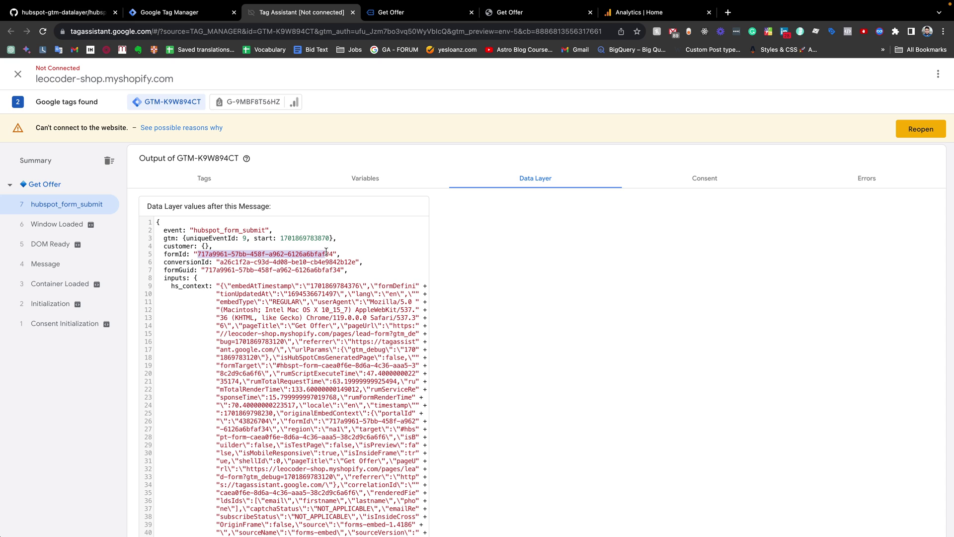
{"action": "left_click_drag", "start_coordinate": [187, 254], "coordinate": [176, 252]}
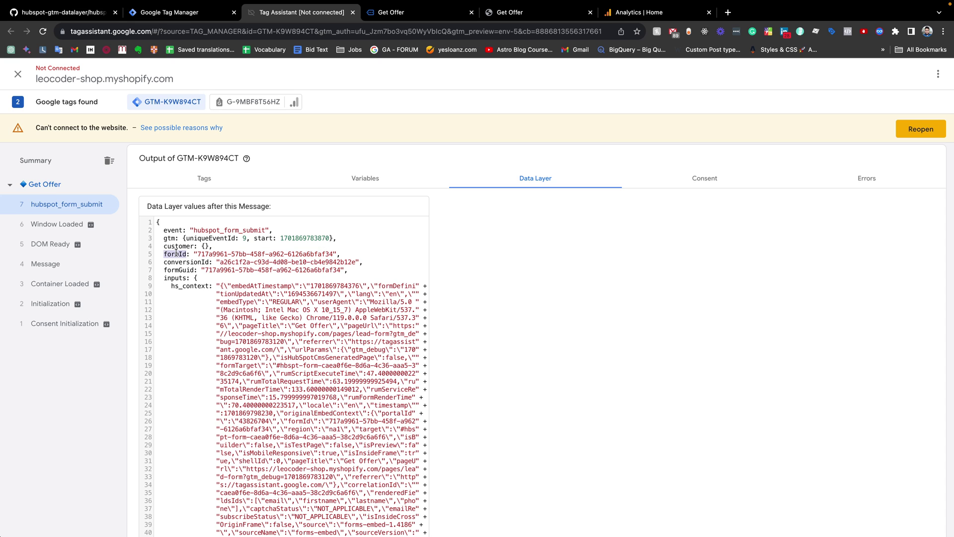
{"action": "left_click", "coordinate": [190, 13]}
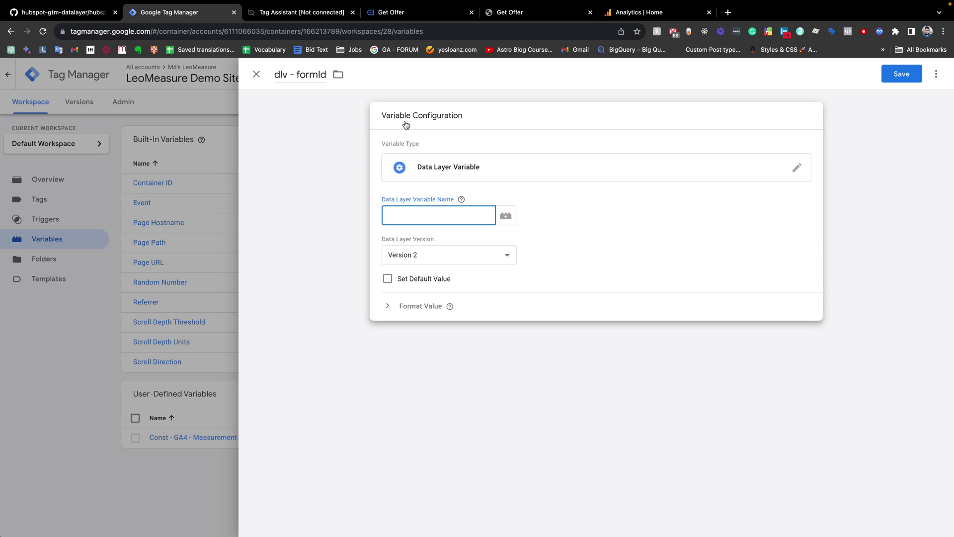
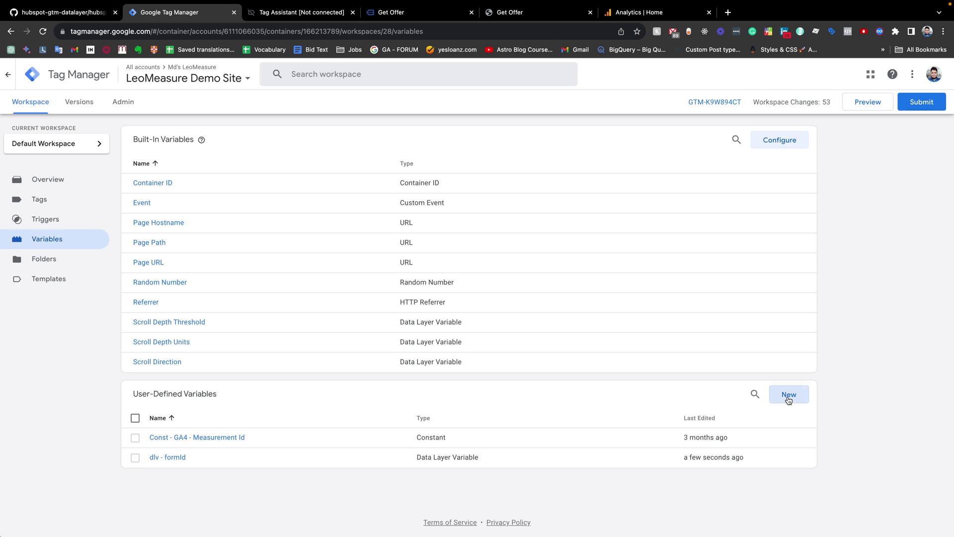
Name the new variable "dlv - firstName" and set its type to Data Layer Variable.
{"action": "triple_click", "coordinate": [305, 78]}
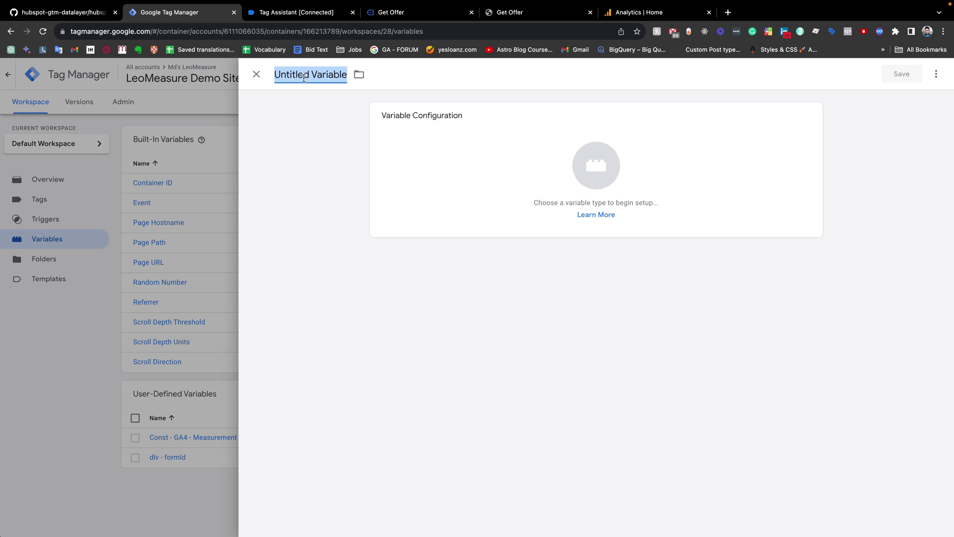
{"action": "type", "text": "dlv - firstName"}
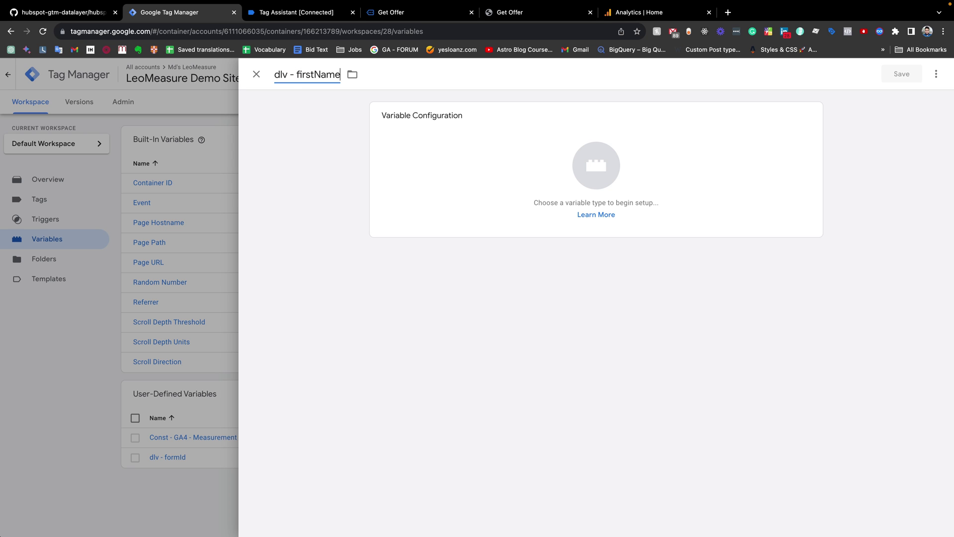
{"action": "left_click_drag", "start_coordinate": [274, 74], "coordinate": [342, 79]}
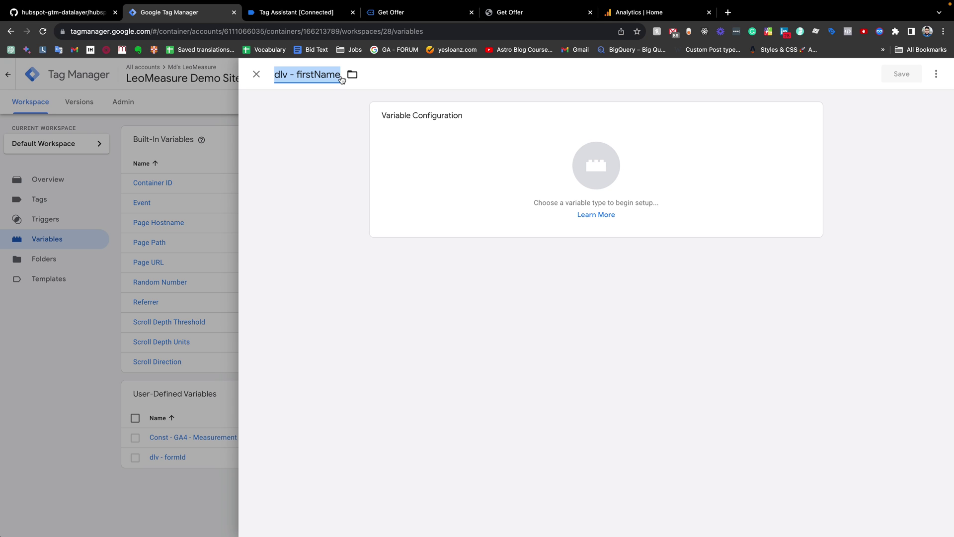
{"action": "left_click", "coordinate": [313, 166]}
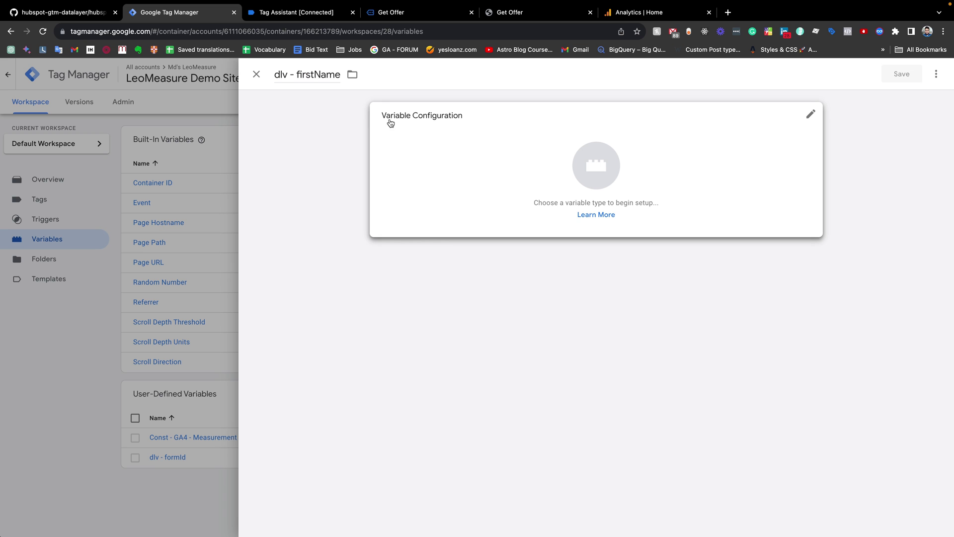
{"action": "left_click", "coordinate": [589, 176]}
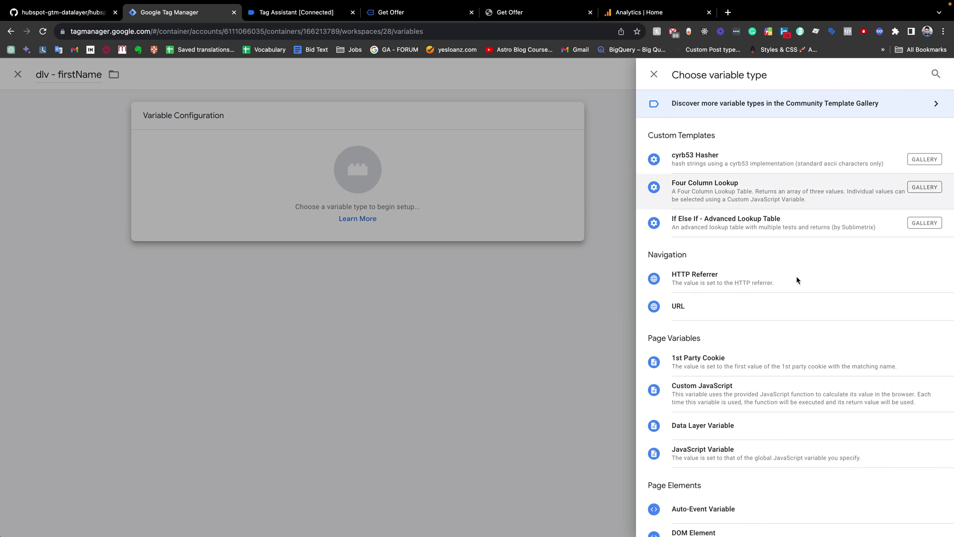
{"action": "left_click", "coordinate": [680, 425]}
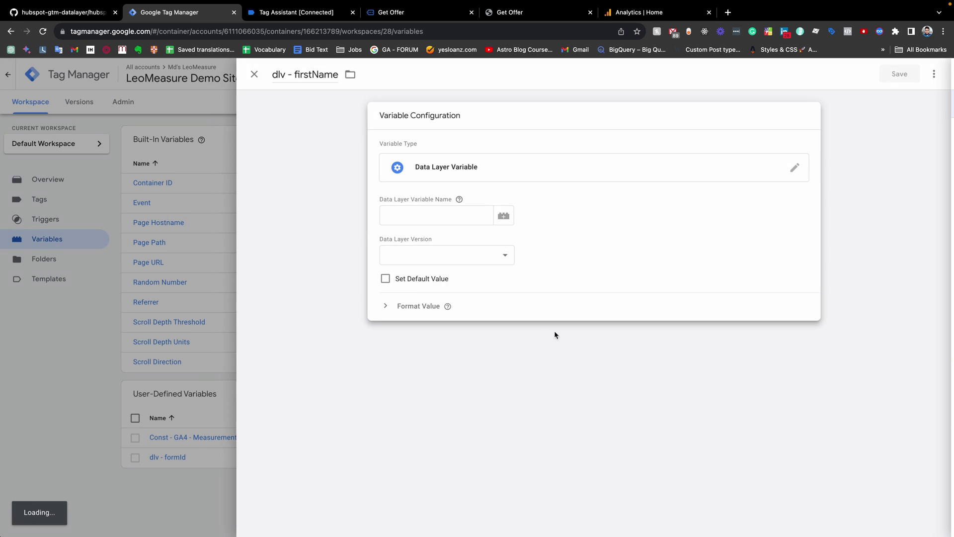
Switch to Tag Assistant and locate the firstname key and its parent object in the Data Layer values for the form submission.
{"action": "left_click", "coordinate": [416, 212]}
{"action": "left_click", "coordinate": [298, 12]}
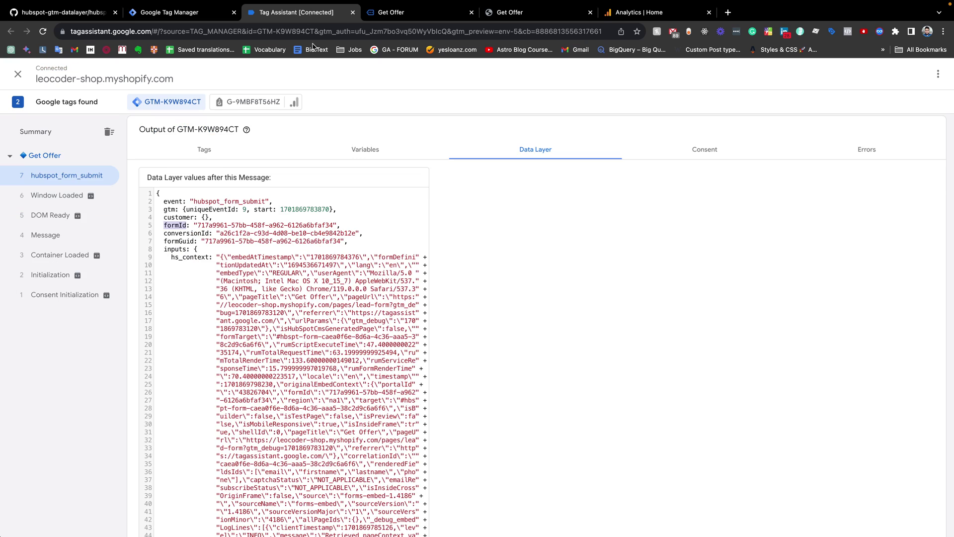
{"action": "scroll", "coordinate": [328, 250], "scroll_direction": "down", "scroll_amount": 5}
{"action": "scroll", "coordinate": [288, 323], "scroll_direction": "up", "scroll_amount": 5}
{"action": "scroll", "coordinate": [242, 395], "scroll_direction": "down", "scroll_amount": 5}
{"action": "scroll", "coordinate": [242, 395], "scroll_direction": "up", "scroll_amount": 5}
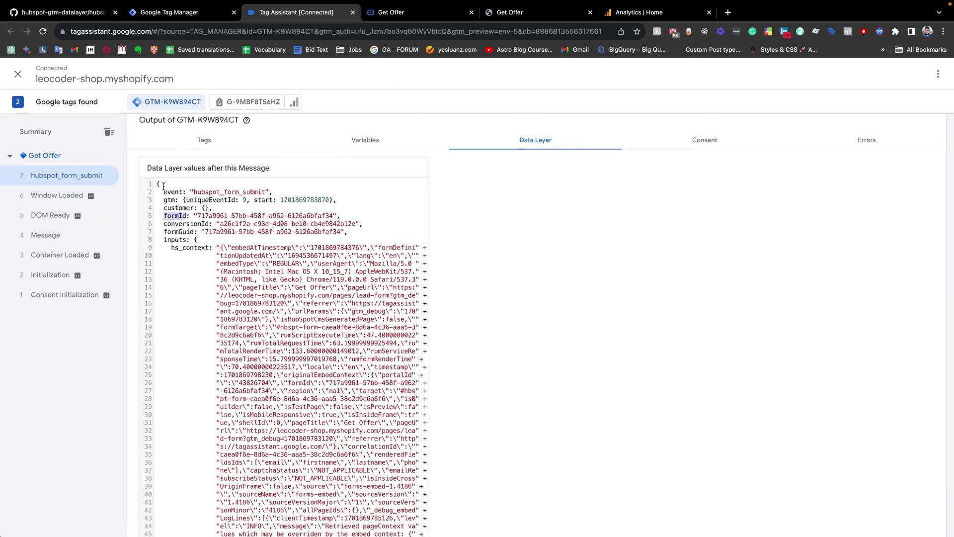
{"action": "scroll", "coordinate": [168, 186], "scroll_direction": "down", "scroll_amount": 10}
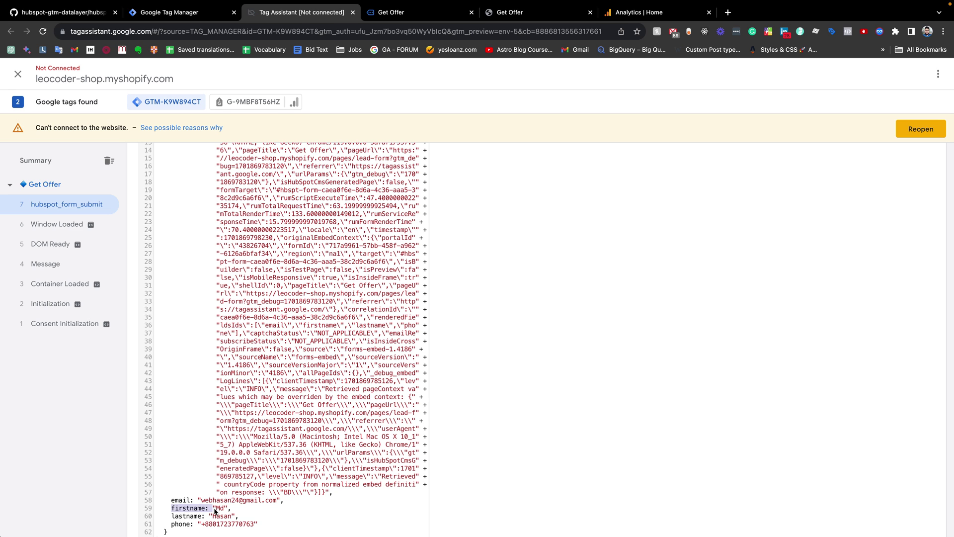
{"action": "scroll", "coordinate": [171, 447], "scroll_direction": "down", "scroll_amount": 6}
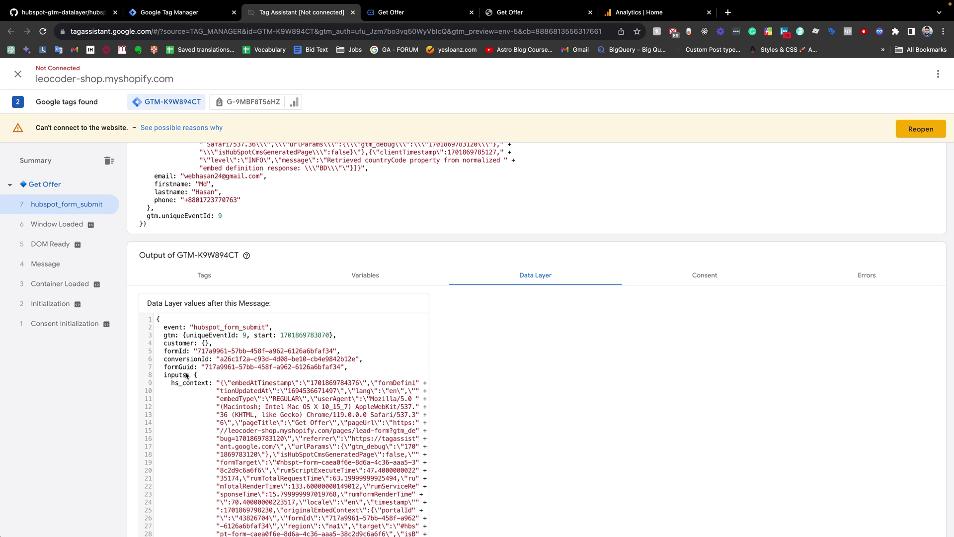
Copy the inputs key from the Data Layer values and enter it as the Data Layer Variable Name in Google Tag Manager.
{"action": "left_click_drag", "start_coordinate": [190, 377], "coordinate": [168, 379]}
{"action": "left_click", "coordinate": [199, 379]}
{"action": "double_click", "coordinate": [176, 376]}
{"action": "key", "text": "ctrl+c"}
{"action": "left_click_drag", "start_coordinate": [197, 374], "coordinate": [253, 470]}
{"action": "scroll", "coordinate": [234, 472], "scroll_direction": "down", "scroll_amount": 6}
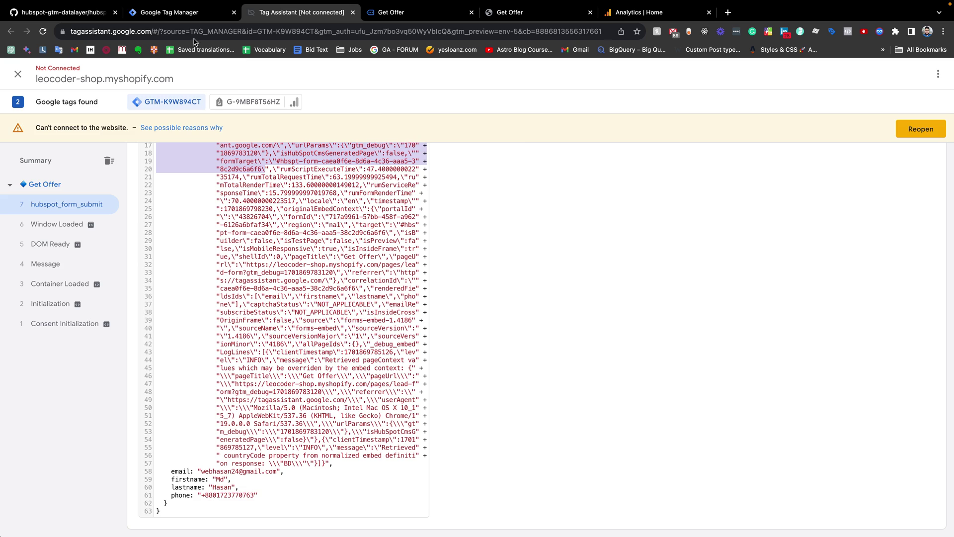
{"action": "left_click", "coordinate": [180, 11]}
{"action": "mouse_move", "coordinate": [455, 200]}
{"action": "left_click", "coordinate": [408, 216]}
{"action": "key", "text": "ctrl+v"}
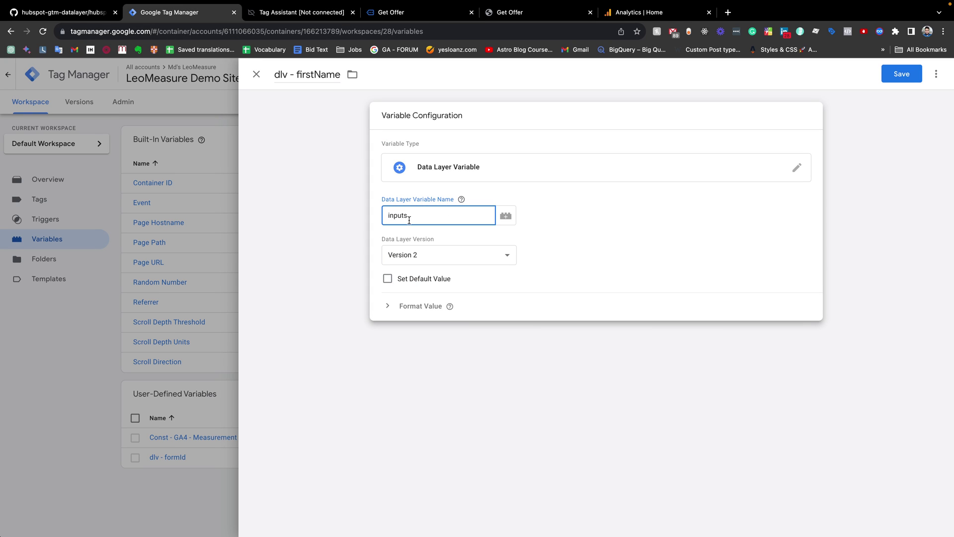
Copy the firstname key from Tag Assistant, complete the Data Layer Variable Name as inputs.firstname in Google Tag Manager, and save the variable.
{"action": "left_click", "coordinate": [305, 12]}
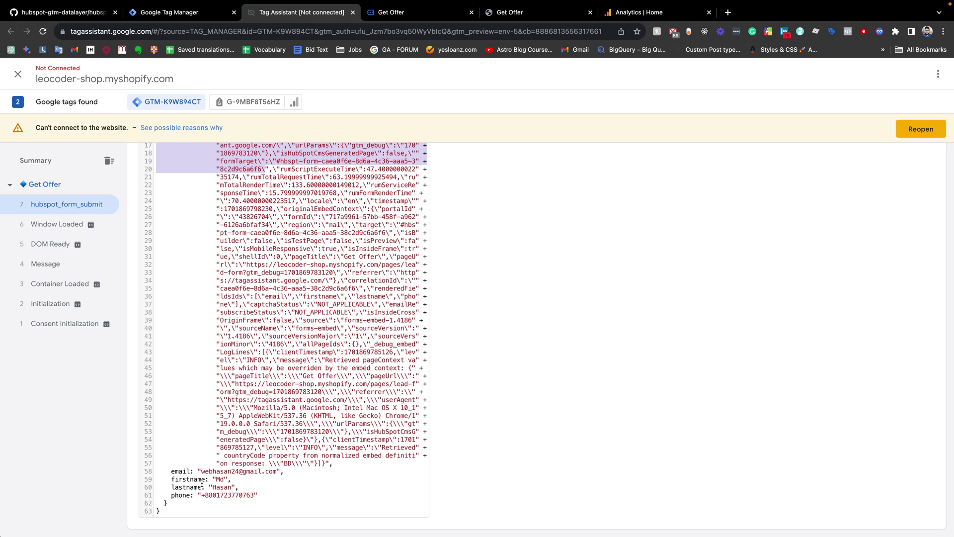
{"action": "left_click", "coordinate": [184, 480]}
{"action": "double_click", "coordinate": [178, 480]}
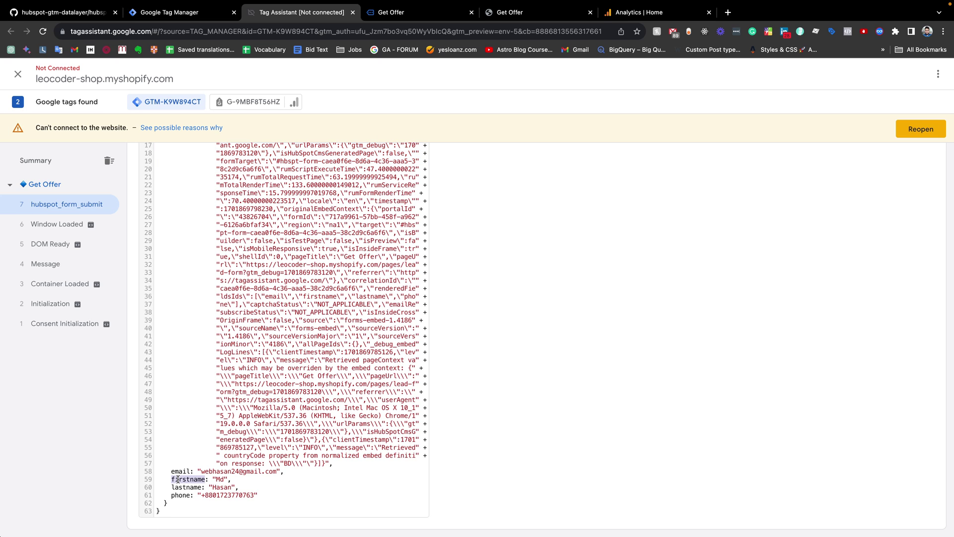
{"action": "double_click", "coordinate": [187, 480]}
{"action": "key", "text": "super+c"}
{"action": "left_click", "coordinate": [198, 14]}
{"action": "key", "text": "super+v"}
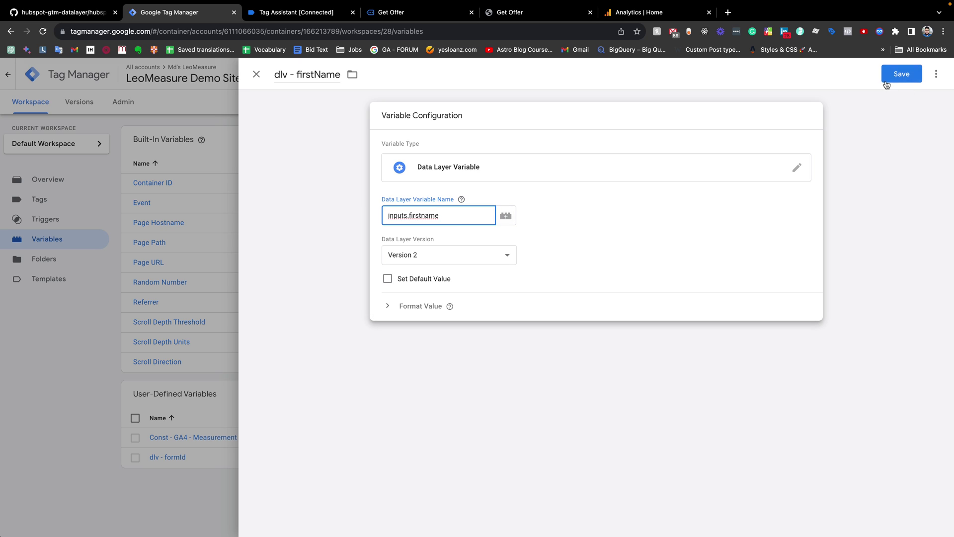
{"action": "left_click", "coordinate": [901, 74]}
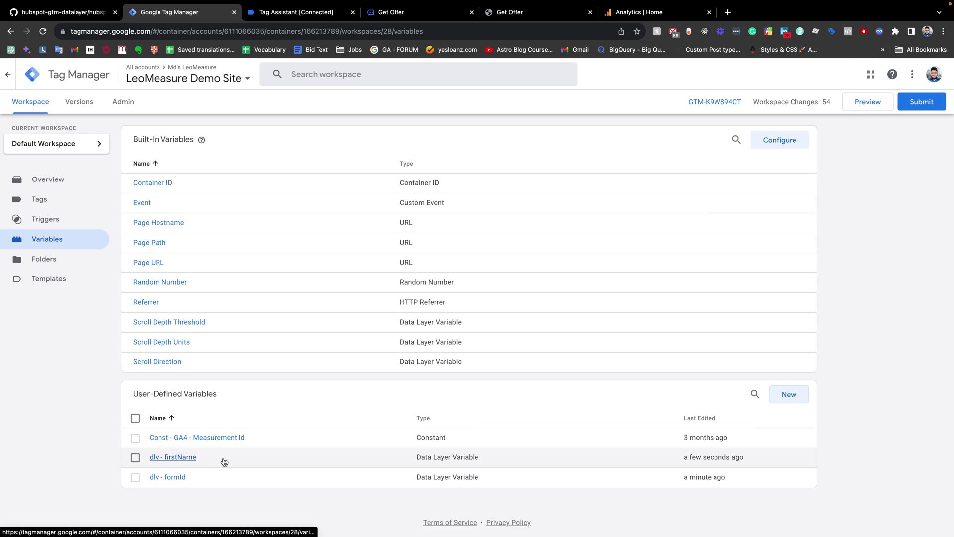
Start a new trigger in the workspace and begin its name with "dle - ".
{"action": "left_click", "coordinate": [47, 224]}
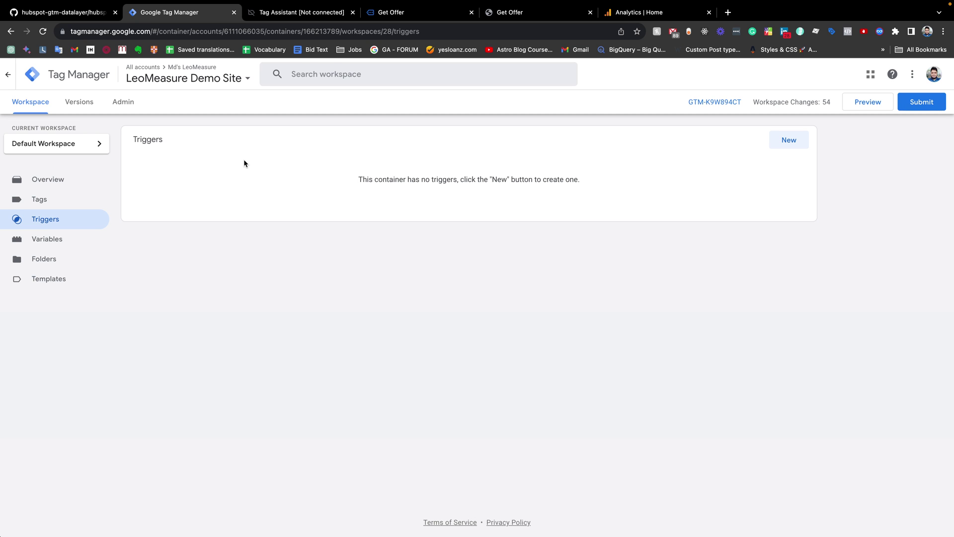
{"action": "left_click", "coordinate": [789, 139]}
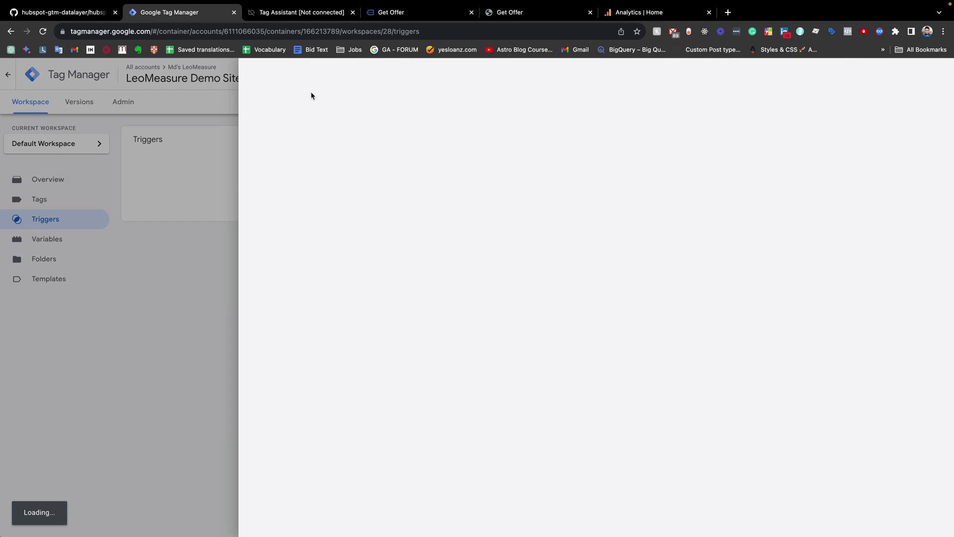
{"action": "left_click", "coordinate": [322, 70]}
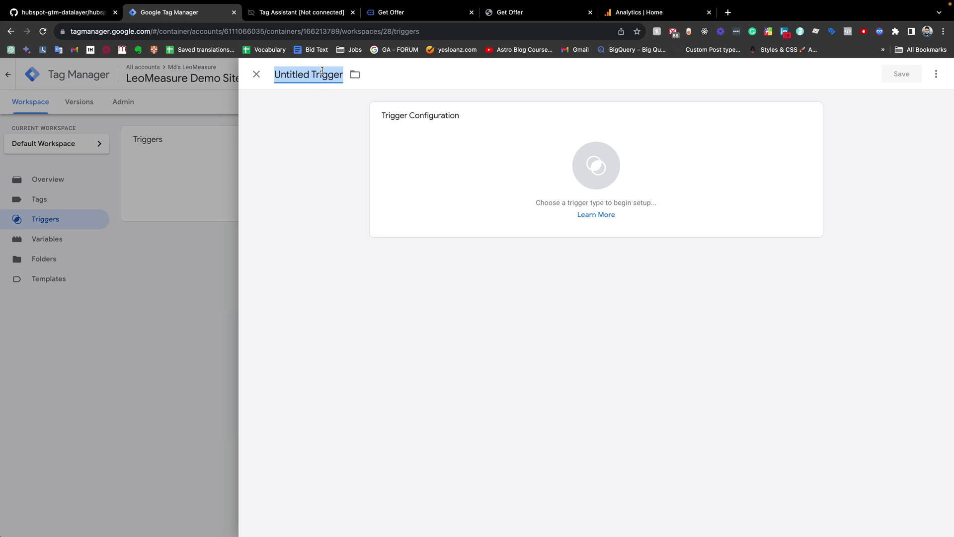
{"action": "type", "text": "ce"}
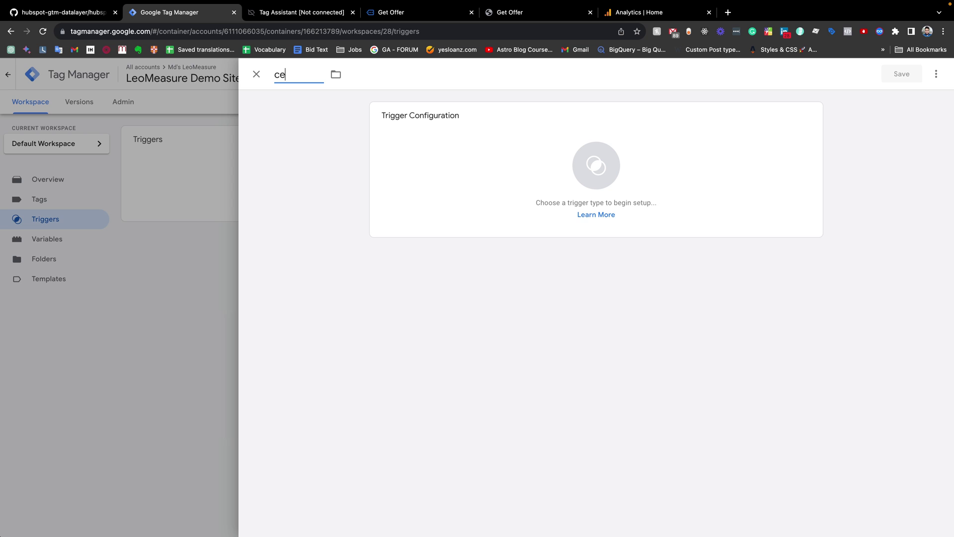
{"action": "key", "text": "BackSpace"}
{"action": "key", "text": "BackSpace"}
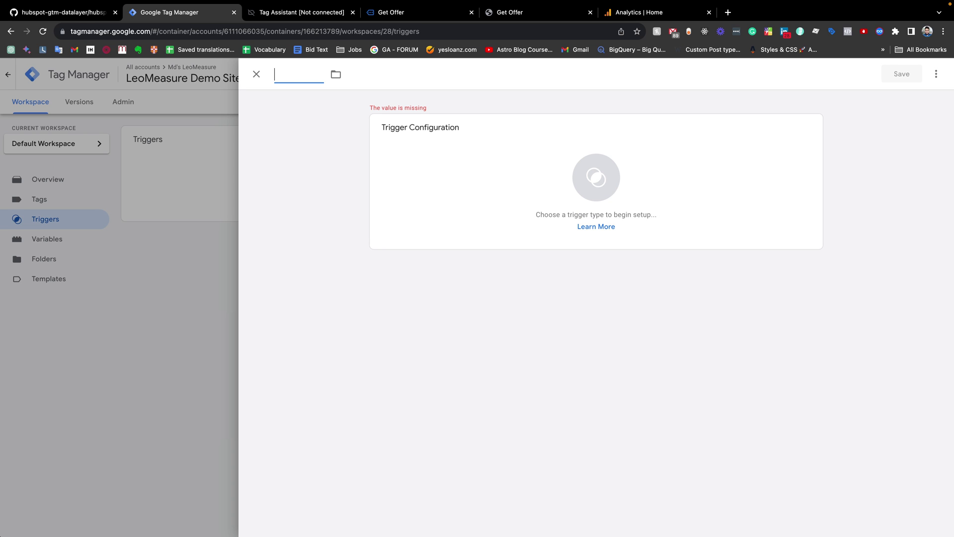
{"action": "type", "text": "dle"}
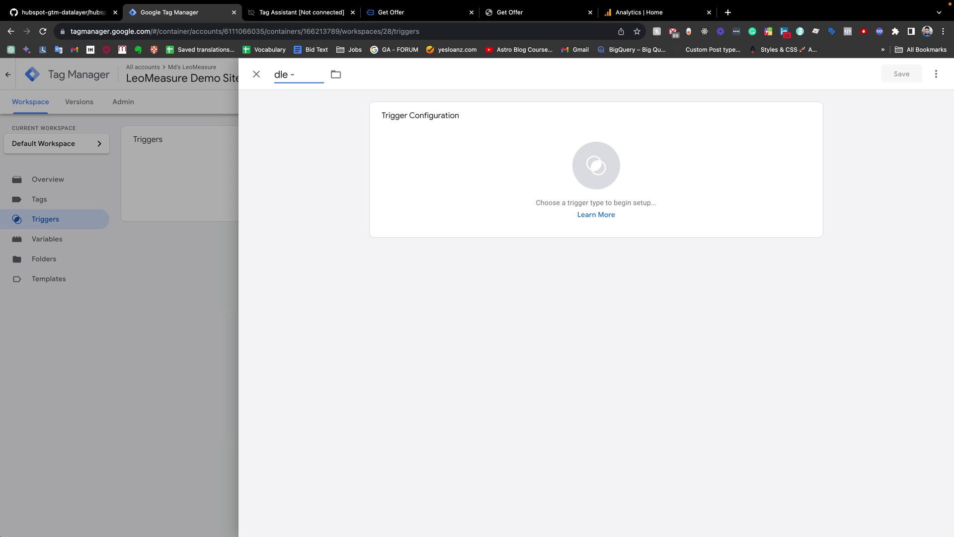
{"action": "type", "text": "- salsefor"}
{"action": "key", "text": "BackSpace"}
{"action": "key", "text": "BackSpace"}
{"action": "key", "text": "BackSpace"}
{"action": "key", "text": "BackSpace"}
{"action": "key", "text": "BackSpace"}
Copy the event name hubspot_form_submit from Tag Assistant's API call, and complete the trigger's name in Google Tag Manager as "dle - hubspot form submit".
{"action": "left_click", "coordinate": [298, 12]}
{"action": "scroll", "coordinate": [271, 223], "scroll_direction": "down", "scroll_amount": 1}
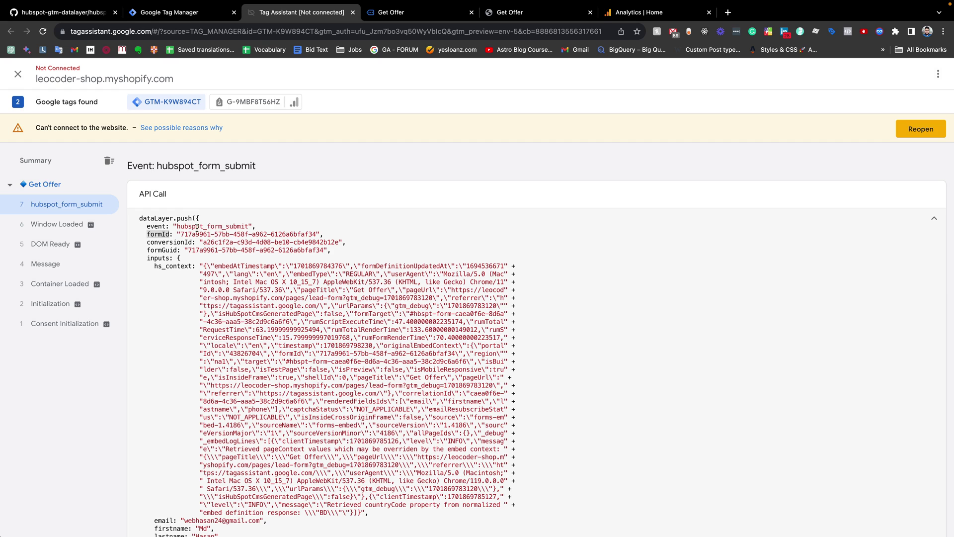
{"action": "double_click", "coordinate": [215, 228]}
{"action": "left_click", "coordinate": [150, 227]}
{"action": "double_click", "coordinate": [192, 198]}
{"action": "key", "text": "ctrl+c"}
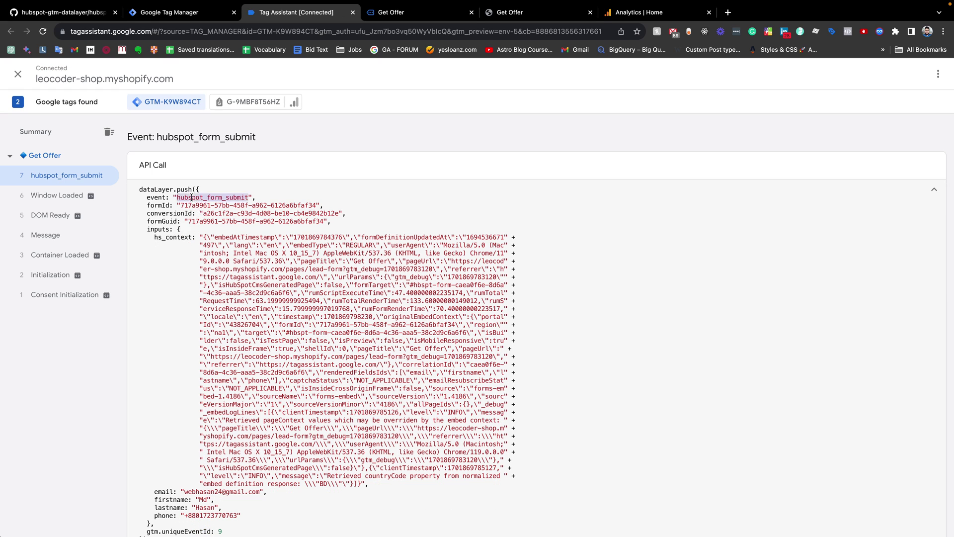
{"action": "left_click", "coordinate": [182, 14]}
{"action": "type", "text": "hubspot form submit"}
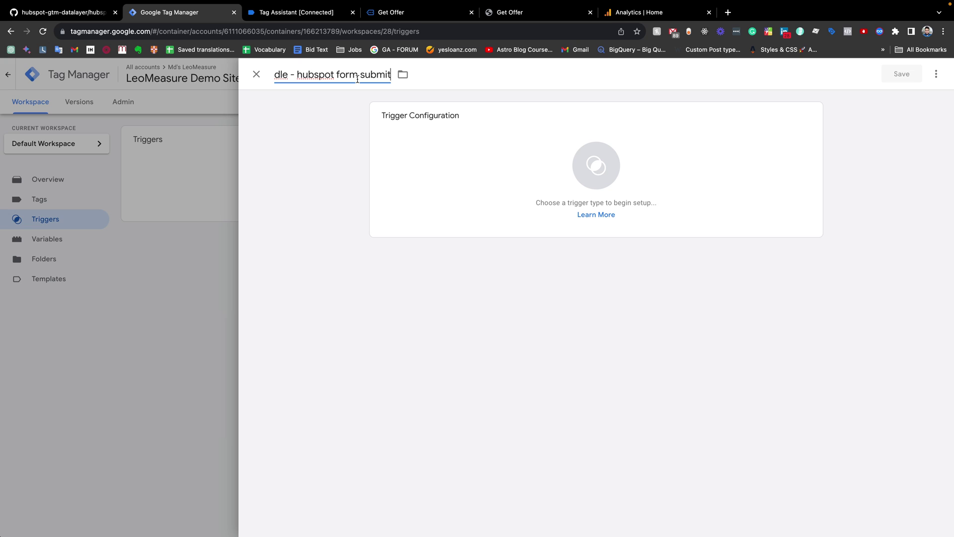
{"action": "left_click_drag", "start_coordinate": [296, 75], "coordinate": [373, 75]}
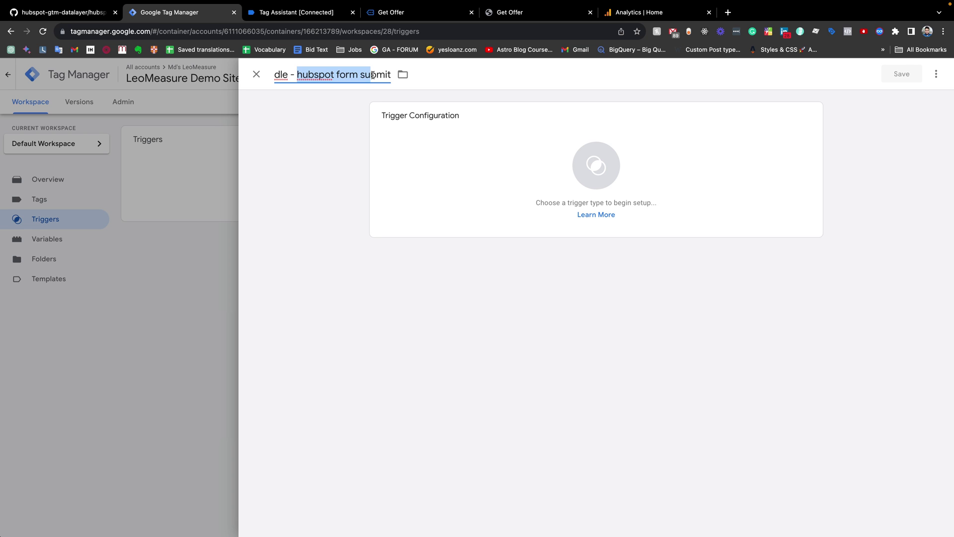
{"action": "left_click", "coordinate": [326, 74]}
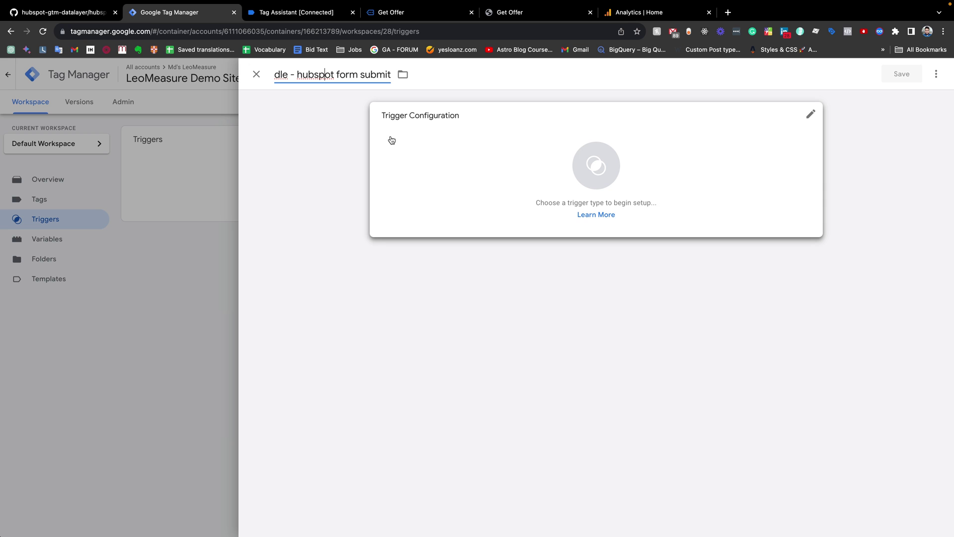
Set the trigger type to Custom Event with event name hubspot_form_submit, and check that name against the API call in Tag Assistant.
{"action": "left_click", "coordinate": [608, 172]}
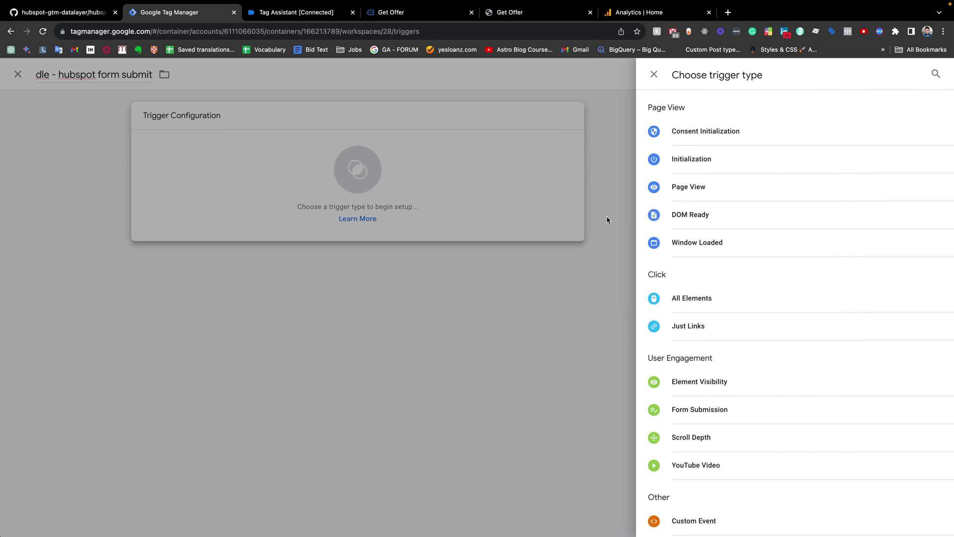
{"action": "scroll", "coordinate": [716, 304], "scroll_direction": "down", "scroll_amount": 1}
{"action": "scroll", "coordinate": [717, 304], "scroll_direction": "down", "scroll_amount": 3}
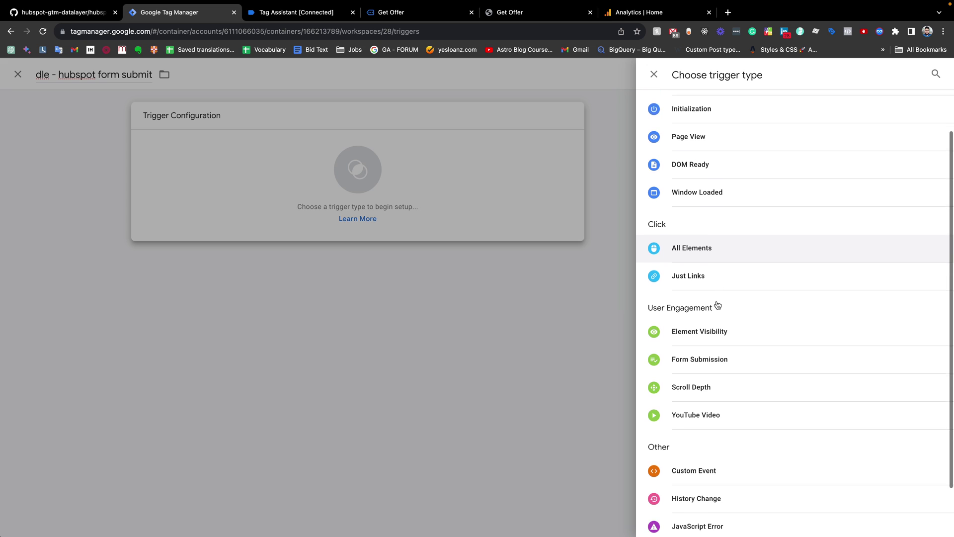
{"action": "scroll", "coordinate": [726, 352], "scroll_direction": "down", "scroll_amount": 1}
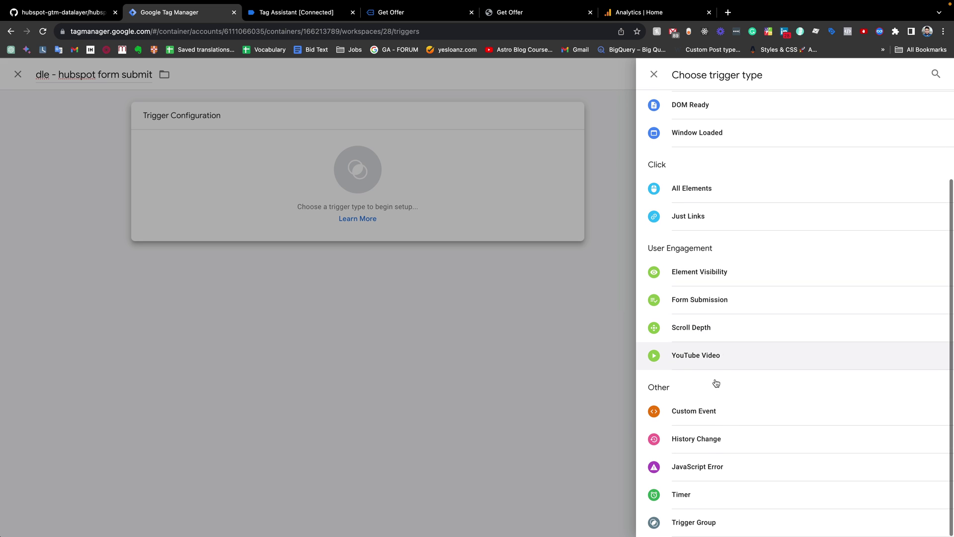
{"action": "left_click", "coordinate": [686, 414]}
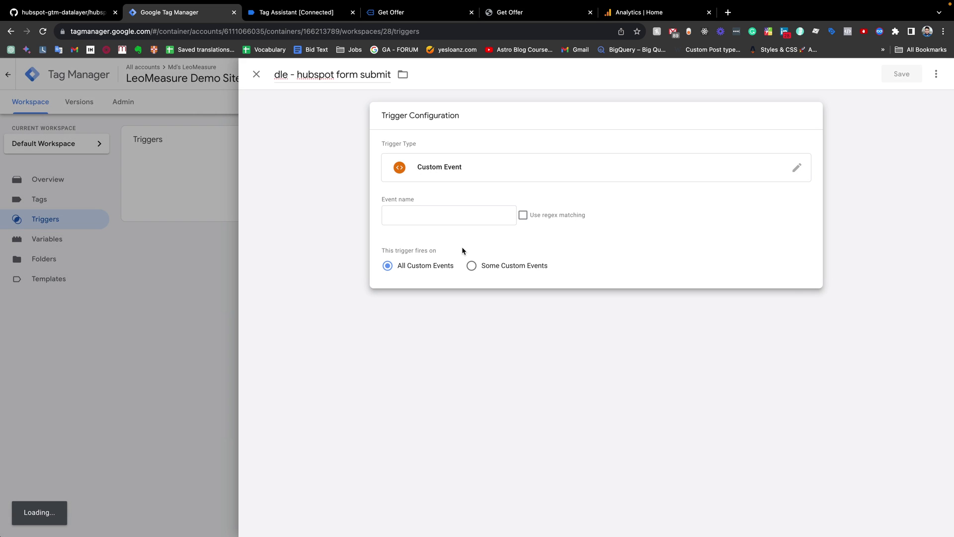
{"action": "left_click", "coordinate": [413, 215]}
{"action": "key", "text": "ctrl+v"}
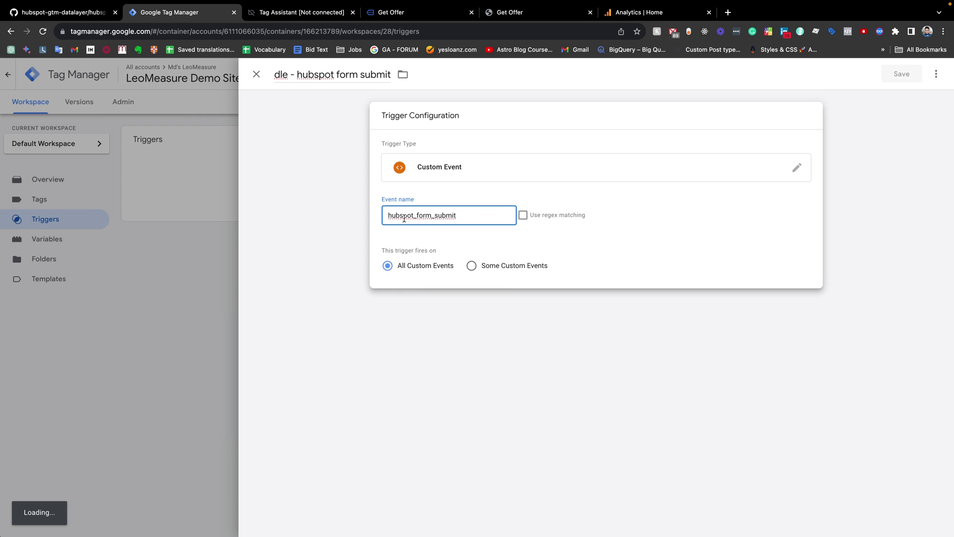
{"action": "left_click", "coordinate": [295, 33]}
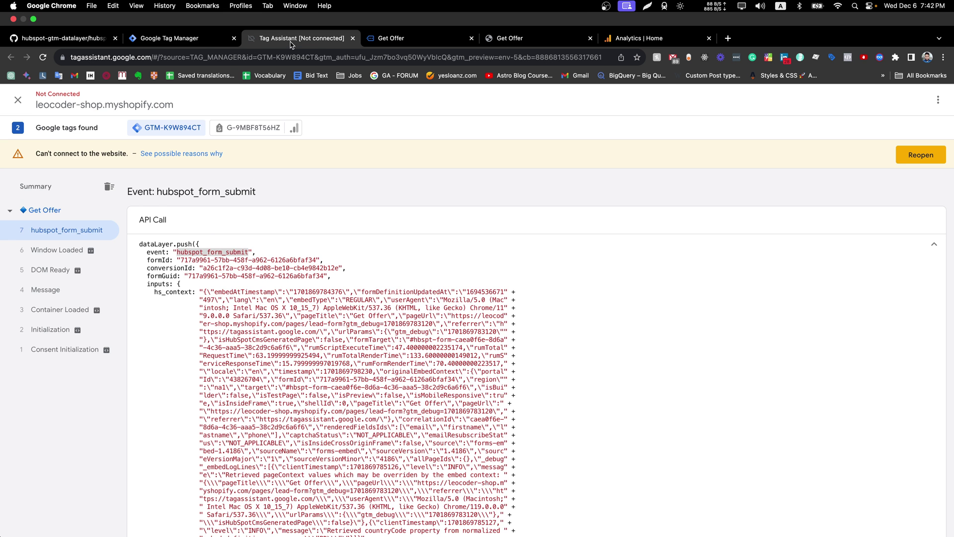
{"action": "left_click_drag", "start_coordinate": [147, 227], "coordinate": [277, 227]}
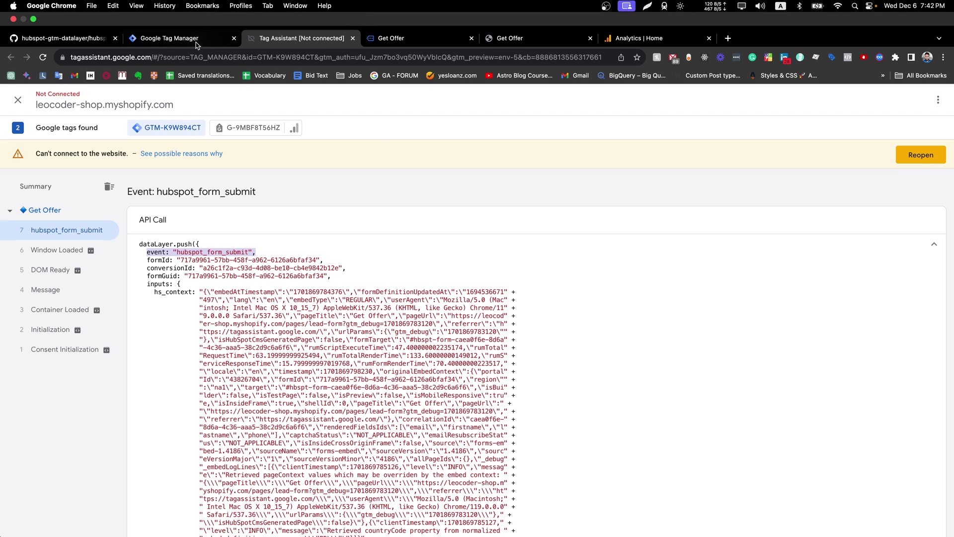
{"action": "left_click", "coordinate": [199, 34]}
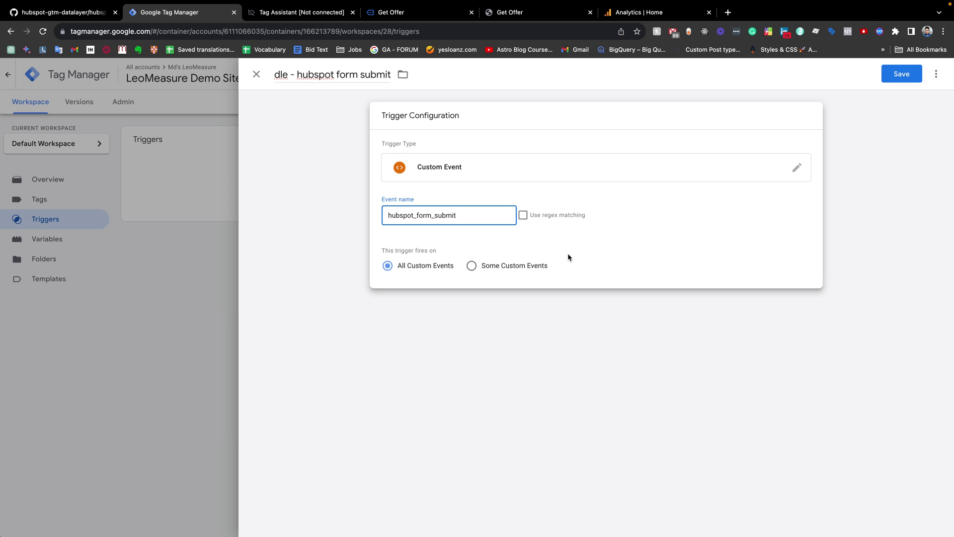
Review the submitted form's thank-you page and the hubspot_form_submit API call in Tag Assistant.
{"action": "left_click", "coordinate": [282, 12]}
{"action": "left_click", "coordinate": [392, 12]}
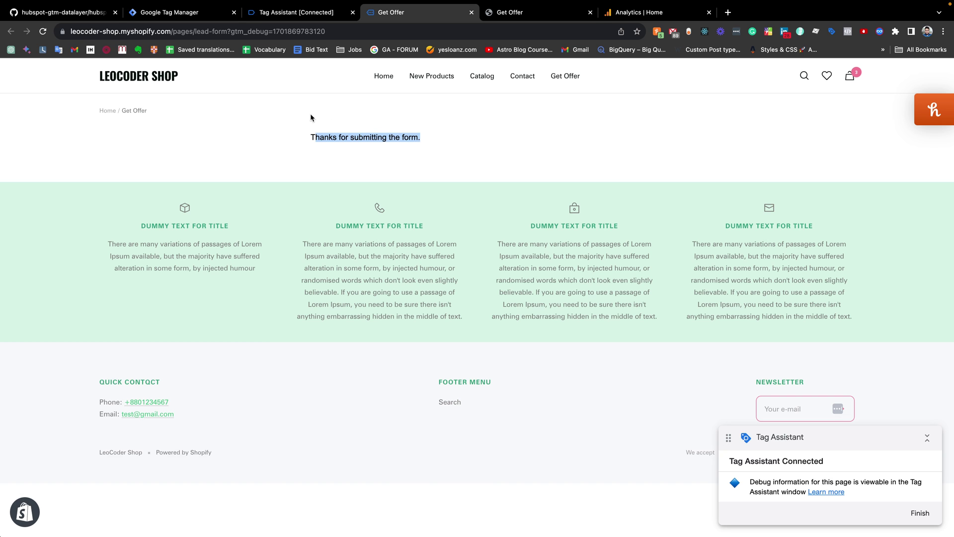
{"action": "left_click", "coordinate": [298, 15]}
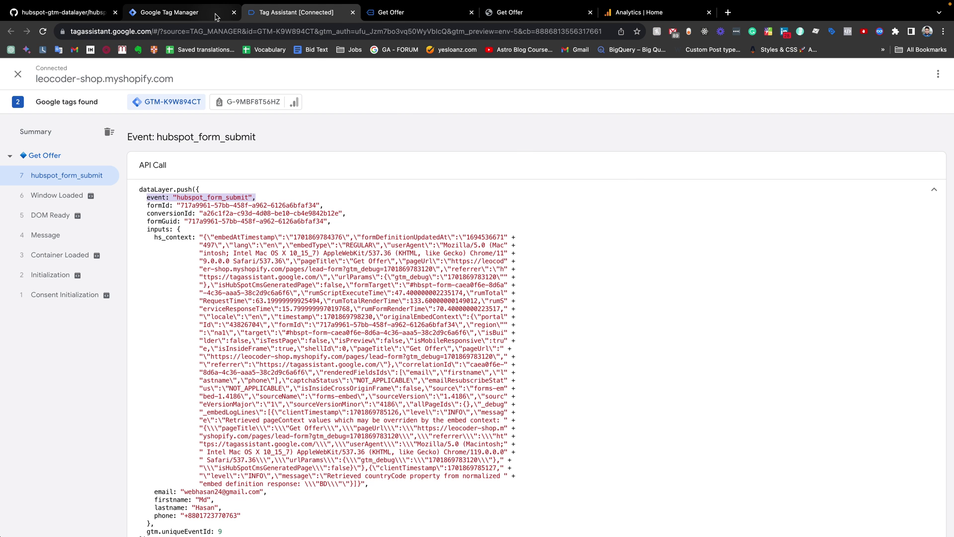
In Google Tag Manager, restrict the trigger to Some Custom Events and choose dlv - formId as the condition's variable.
{"action": "left_click", "coordinate": [213, 14]}
{"action": "left_click", "coordinate": [471, 266]}
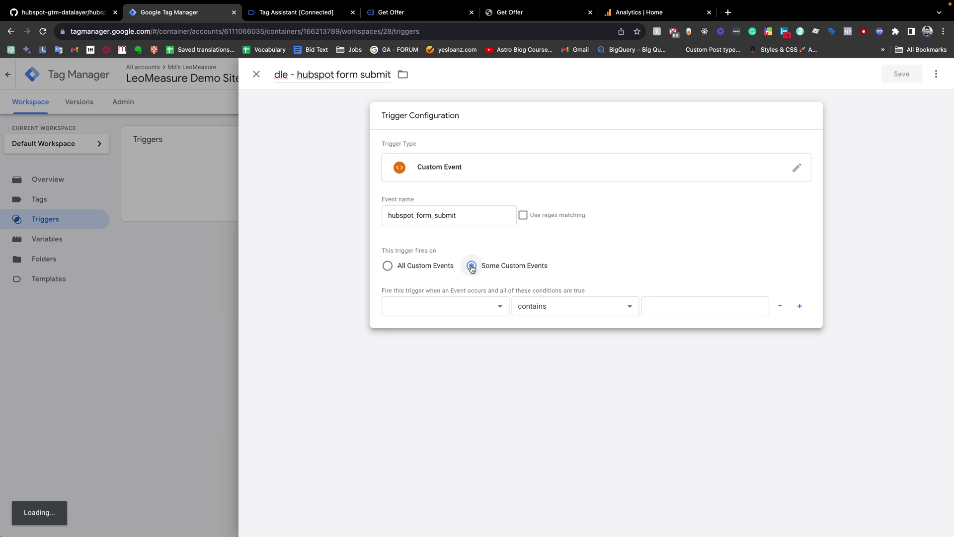
{"action": "left_click", "coordinate": [449, 307]}
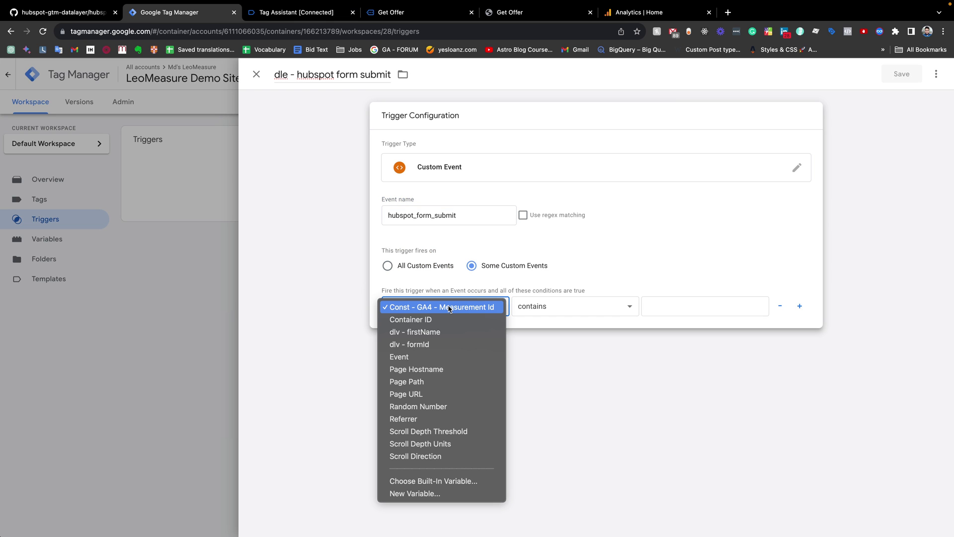
{"action": "left_click", "coordinate": [398, 347]}
Copy the formId value from Tag Assistant's API call, and make the trigger condition in Google Tag Manager require dlv - formId equals that value.
{"action": "left_click", "coordinate": [296, 12]}
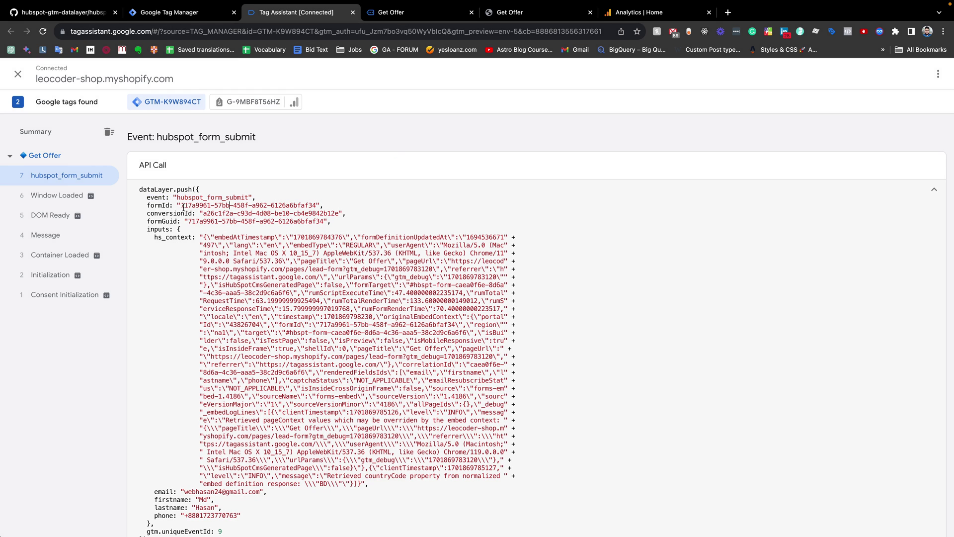
{"action": "left_click_drag", "start_coordinate": [181, 206], "coordinate": [315, 204]}
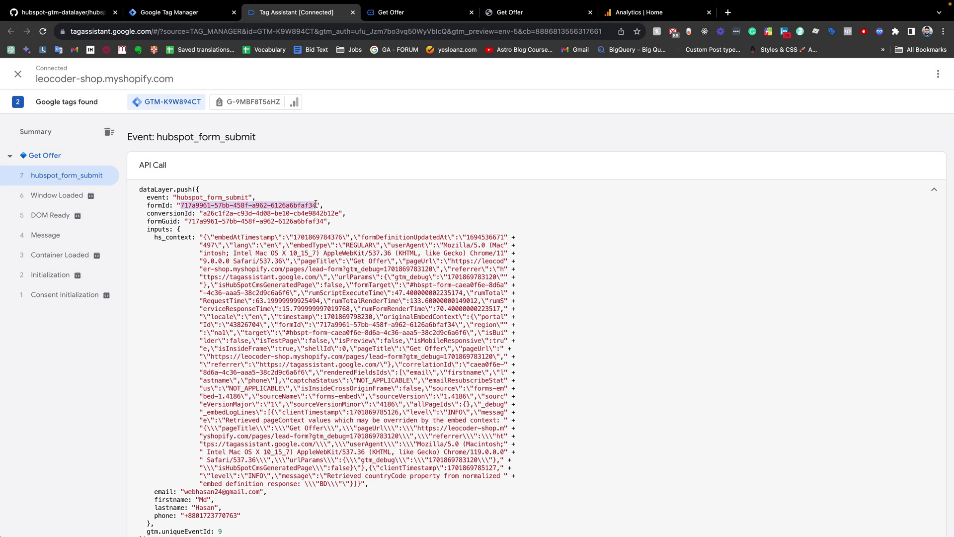
{"action": "left_click", "coordinate": [169, 12]}
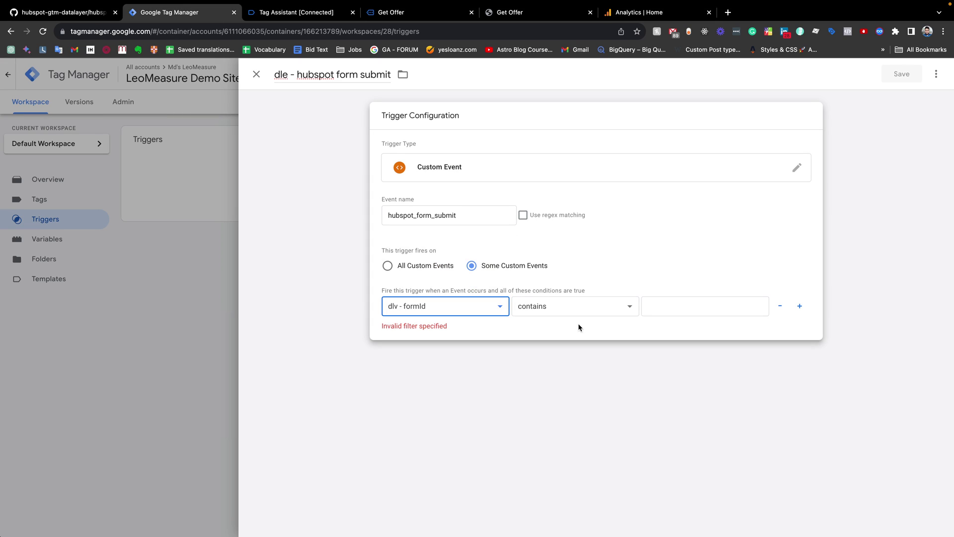
{"action": "left_click", "coordinate": [621, 305]}
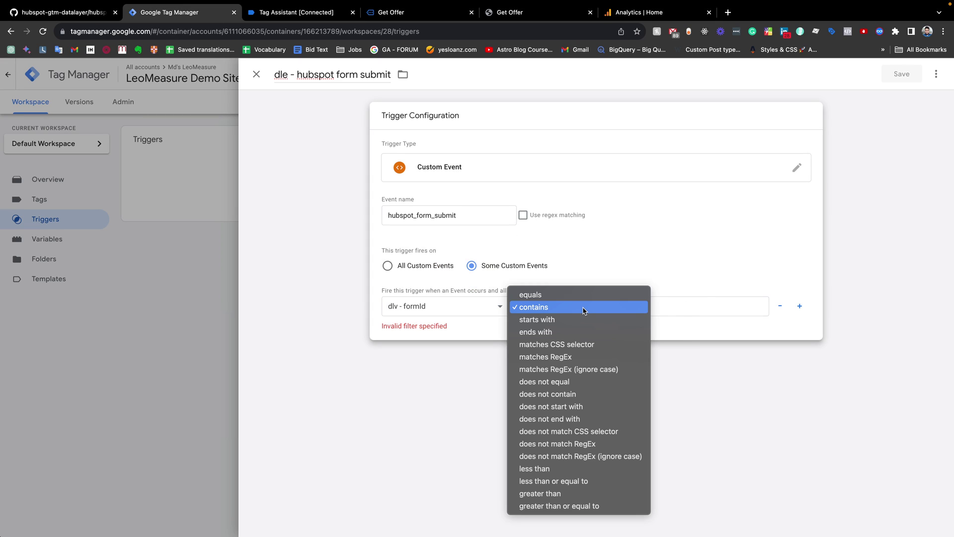
{"action": "left_click", "coordinate": [548, 295]}
{"action": "left_click", "coordinate": [661, 303]}
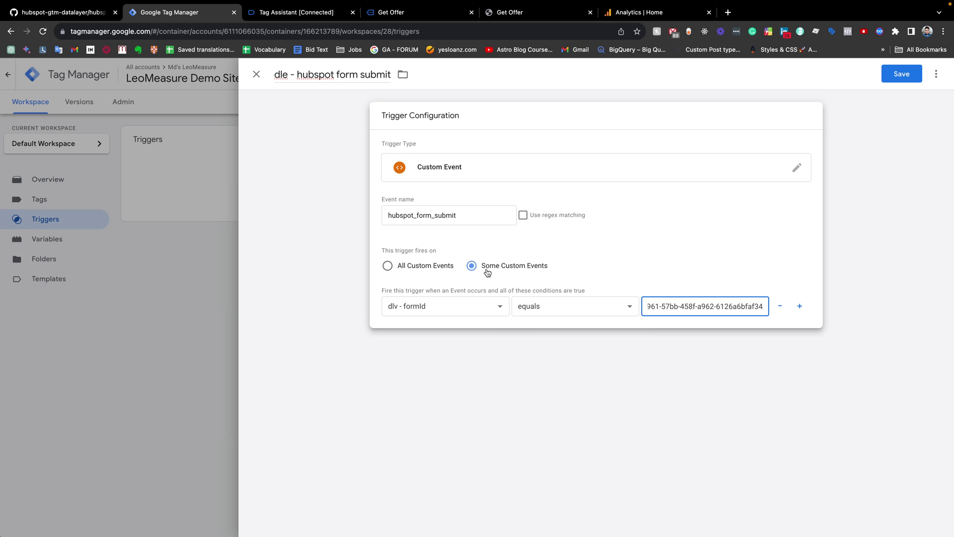
{"action": "left_click_drag", "start_coordinate": [649, 307], "coordinate": [741, 306]}
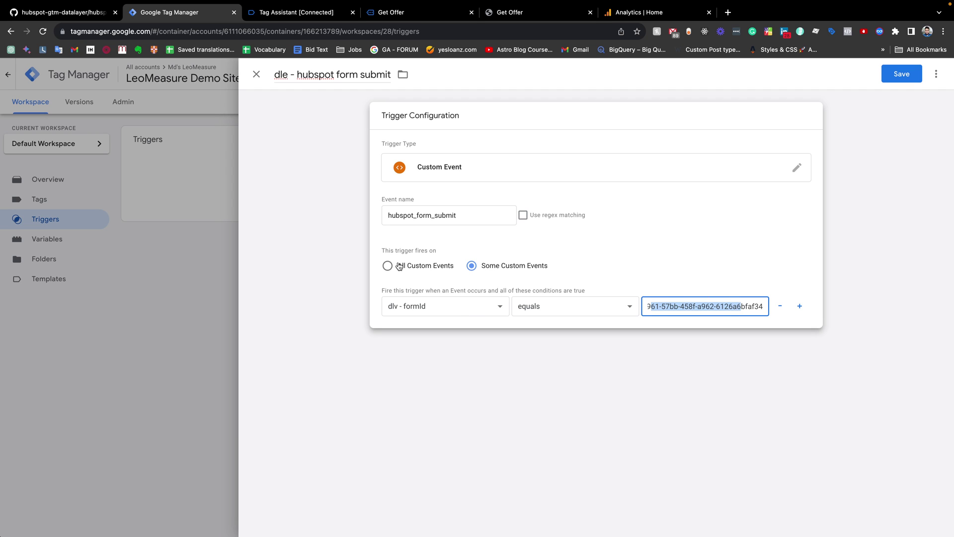
Set the trigger to fire on All Custom Events and save it.
{"action": "left_click", "coordinate": [416, 270]}
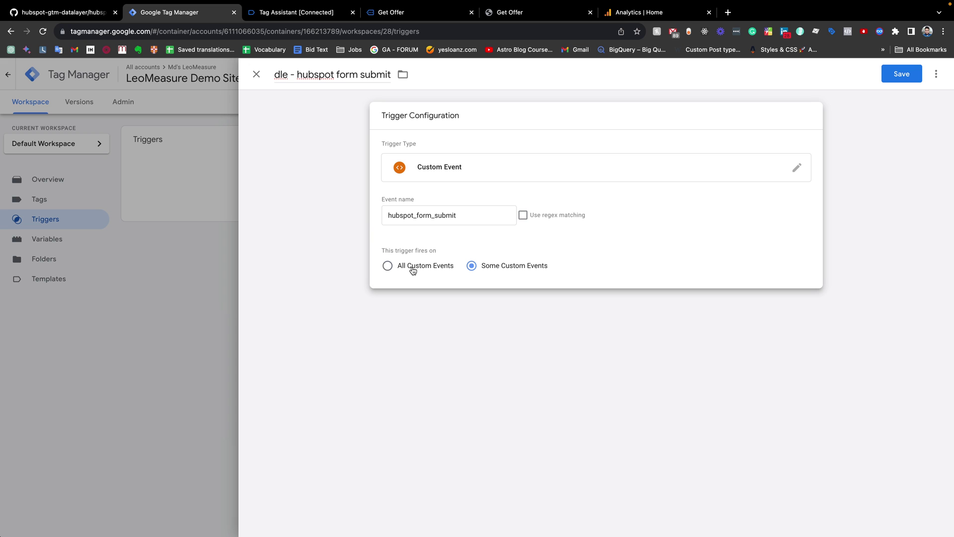
{"action": "left_click", "coordinate": [326, 14]}
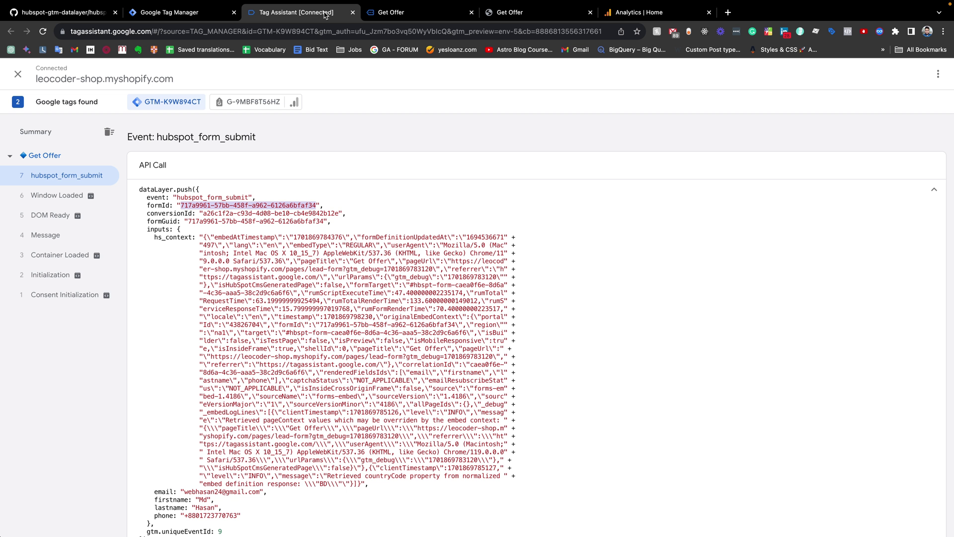
{"action": "left_click", "coordinate": [201, 14]}
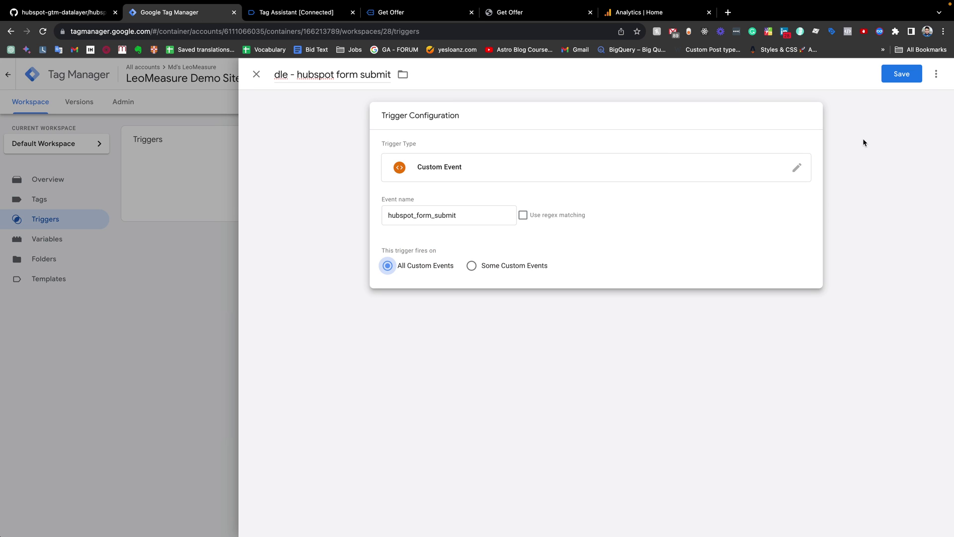
{"action": "left_click", "coordinate": [899, 75]}
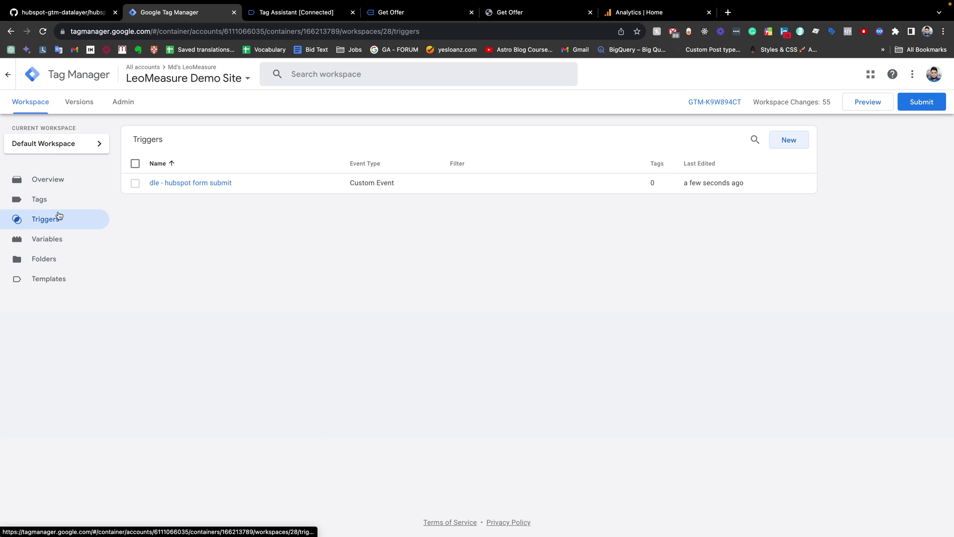
Start a new tag in the workspace and name it "GA4 - Lead Form Submit".
{"action": "left_click", "coordinate": [38, 203]}
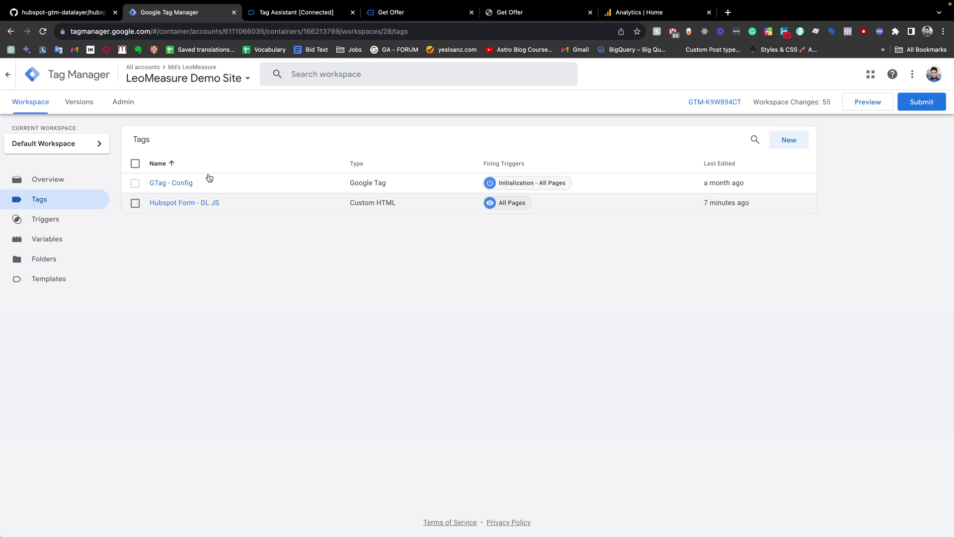
{"action": "left_click", "coordinate": [791, 140]}
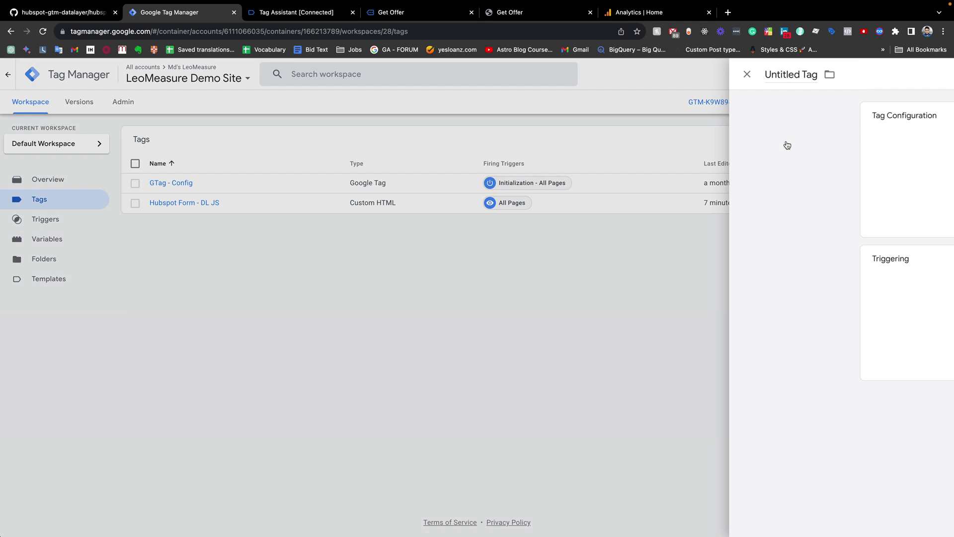
{"action": "left_click", "coordinate": [284, 75]}
{"action": "type", "text": "G"}
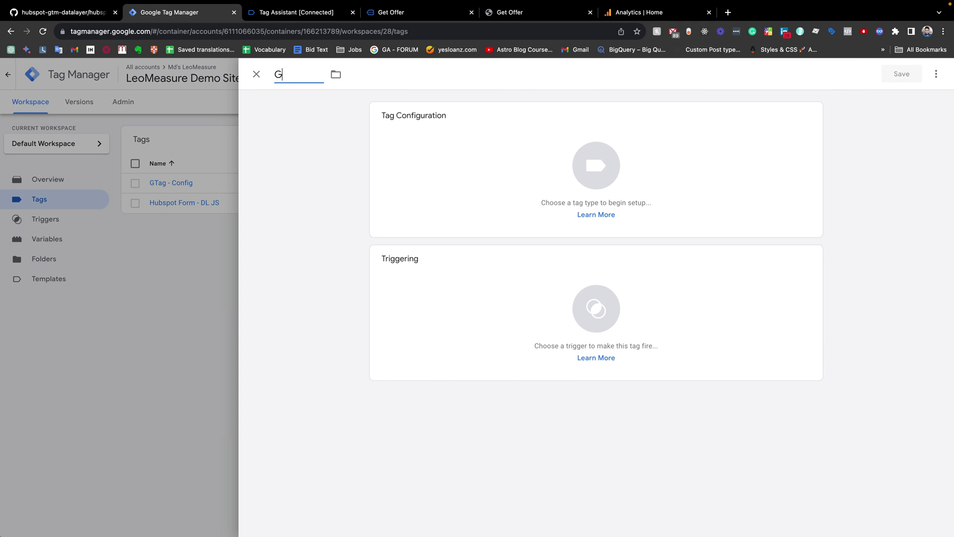
{"action": "type", "text": "A4 -"}
{"action": "type", "text": "Lead Form Submit"}
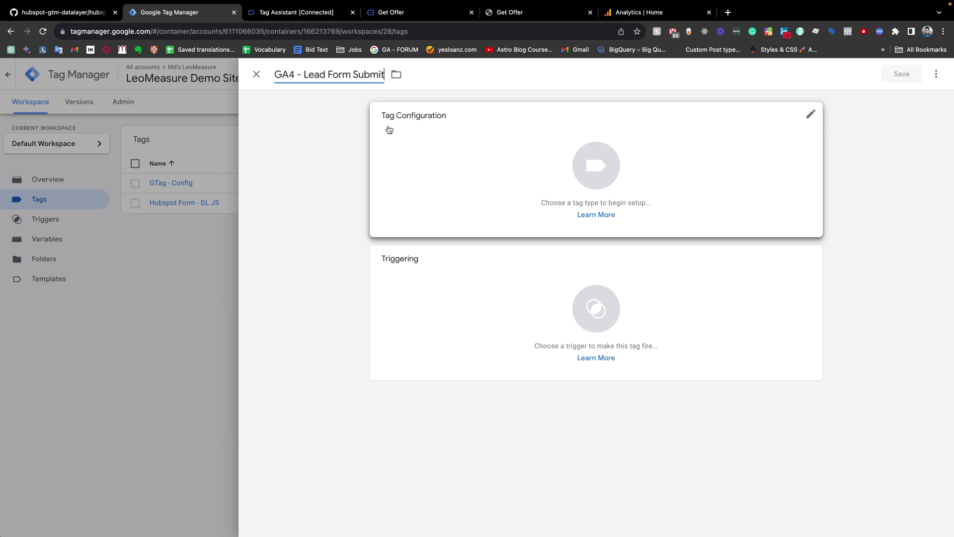
Set the tag type to Google Analytics: GA4 Event and use the variable Const - GA4 - Measurement Id as the Measurement ID.
{"action": "left_click", "coordinate": [592, 173]}
{"action": "left_click", "coordinate": [592, 173]}
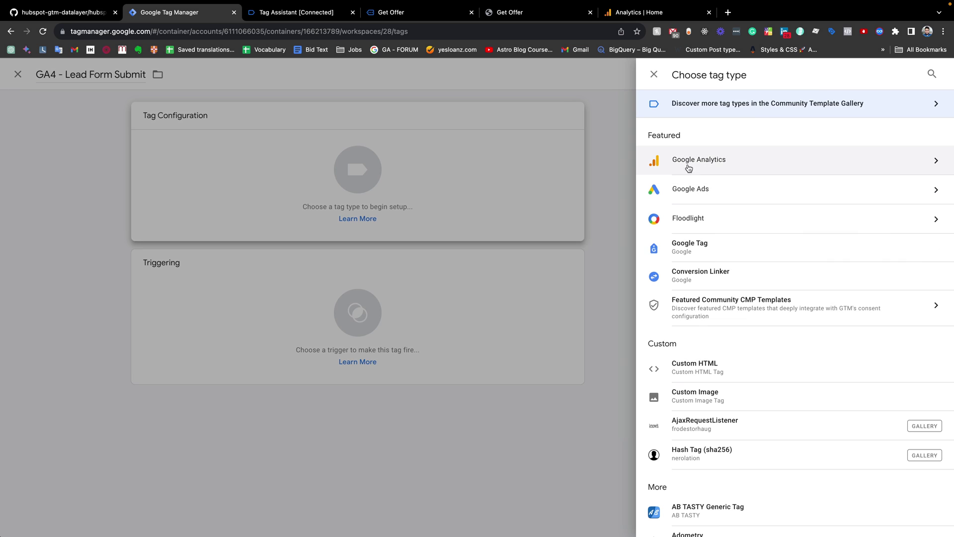
{"action": "left_click", "coordinate": [726, 169]}
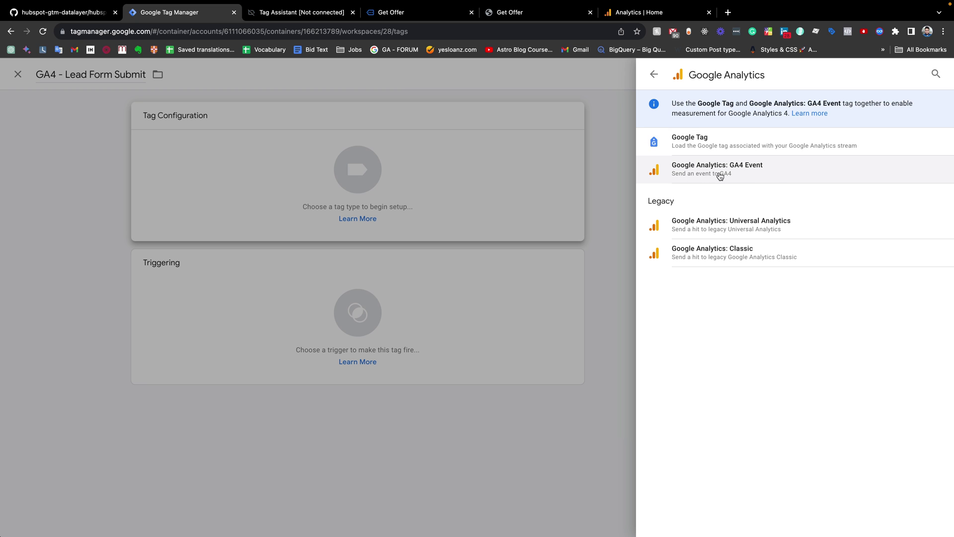
{"action": "left_click", "coordinate": [720, 175]}
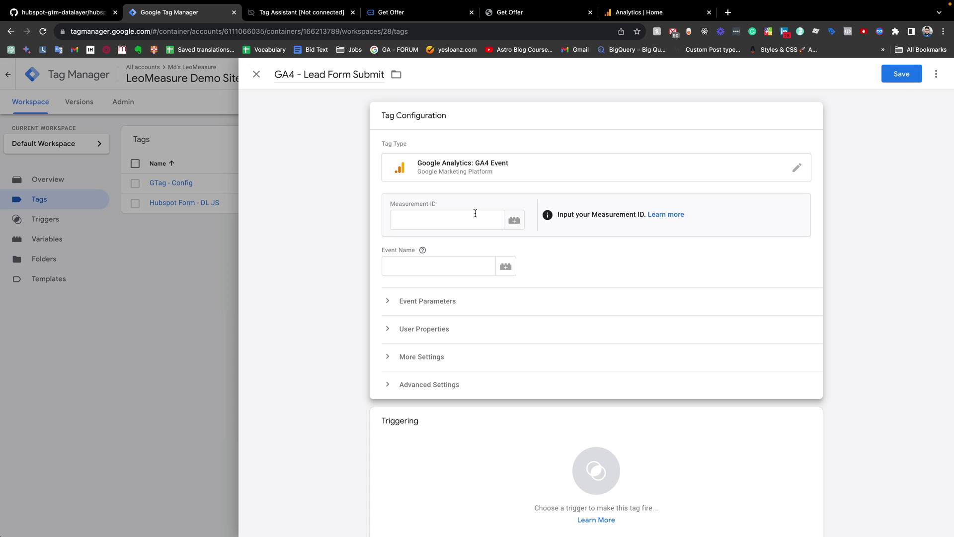
{"action": "left_click", "coordinate": [514, 221]}
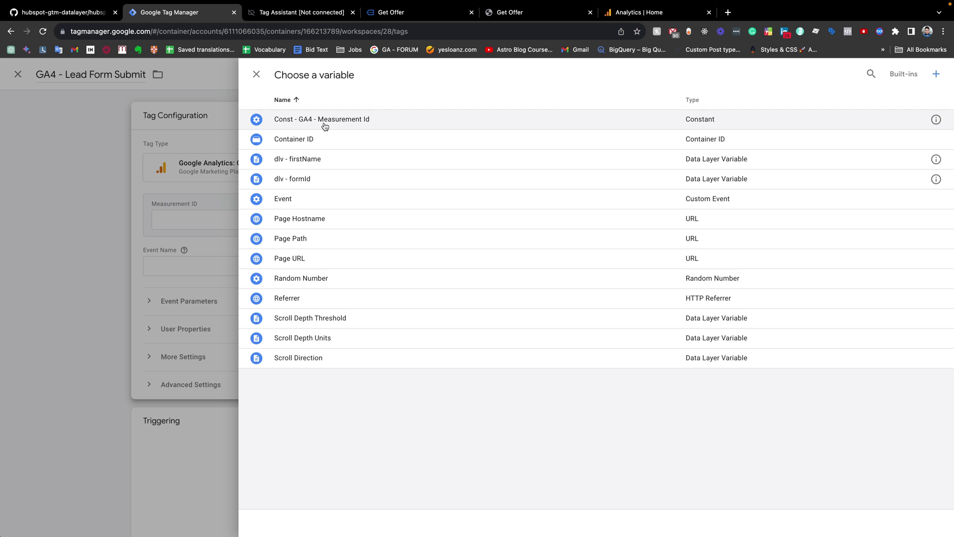
{"action": "left_click", "coordinate": [316, 125]}
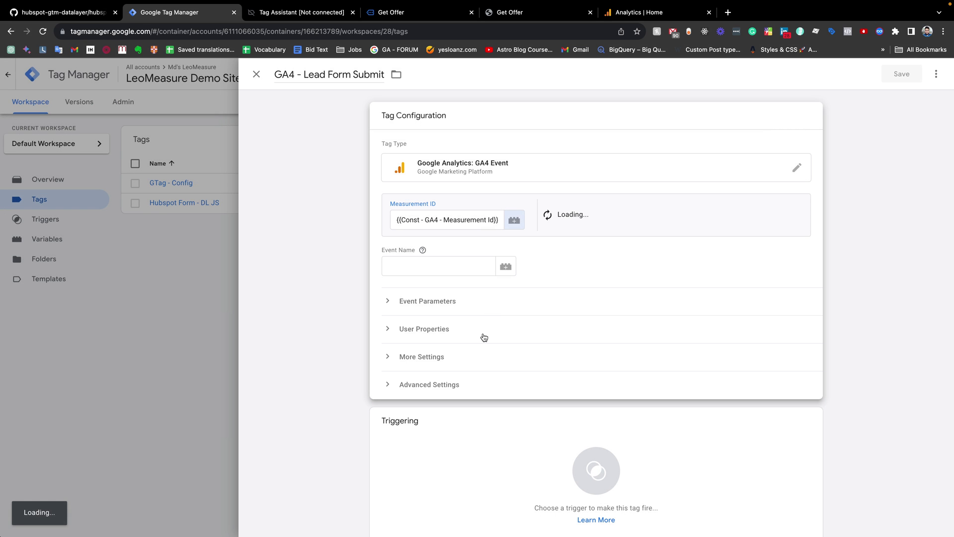
Set the tag's event name to lead_form_submit.
{"action": "left_click", "coordinate": [416, 264]}
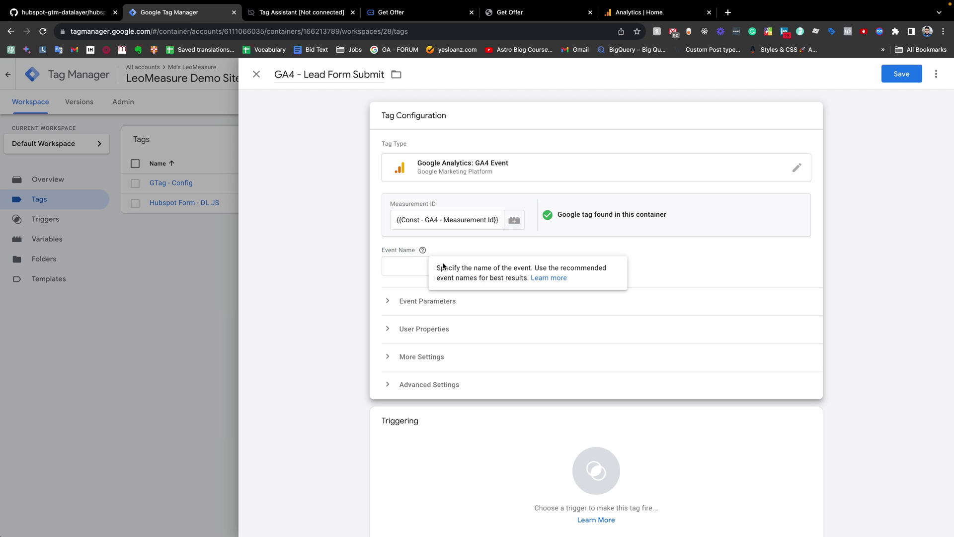
{"action": "left_click", "coordinate": [400, 263]}
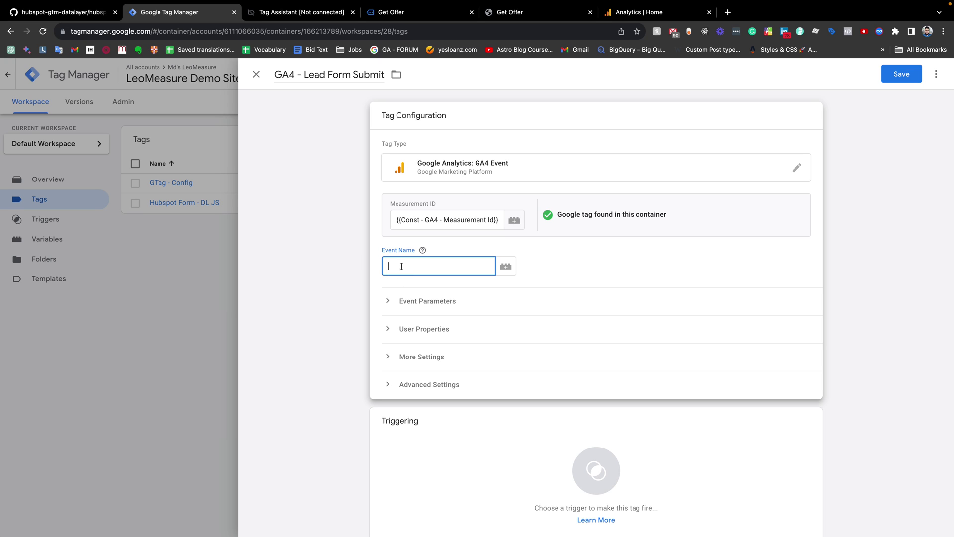
{"action": "left_click", "coordinate": [394, 267]}
{"action": "type", "text": "lead_form_submit"}
Add an event parameter formId to the tag with the value {{dlv - formId}}.
{"action": "left_click", "coordinate": [416, 312]}
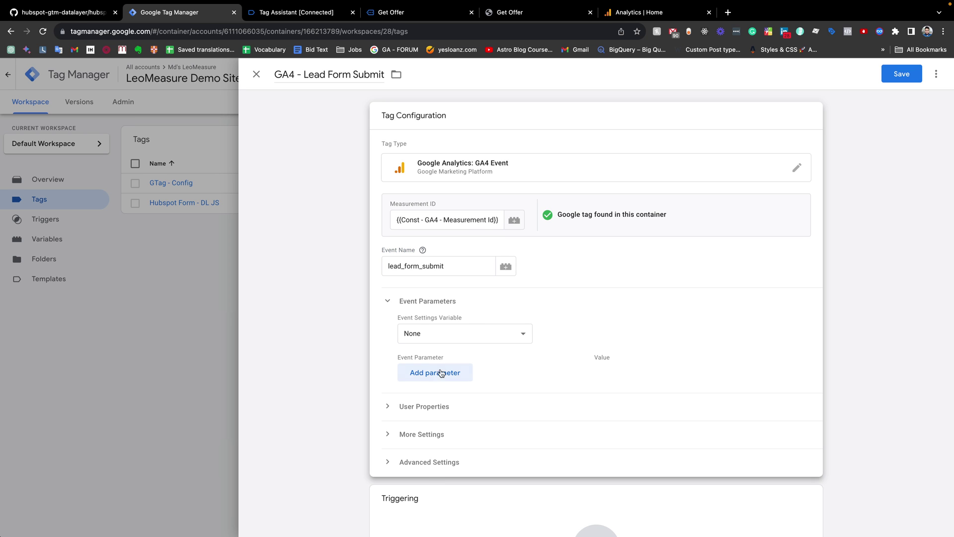
{"action": "left_click", "coordinate": [433, 401]}
{"action": "left_click", "coordinate": [432, 381]}
{"action": "type", "text": "formId"}
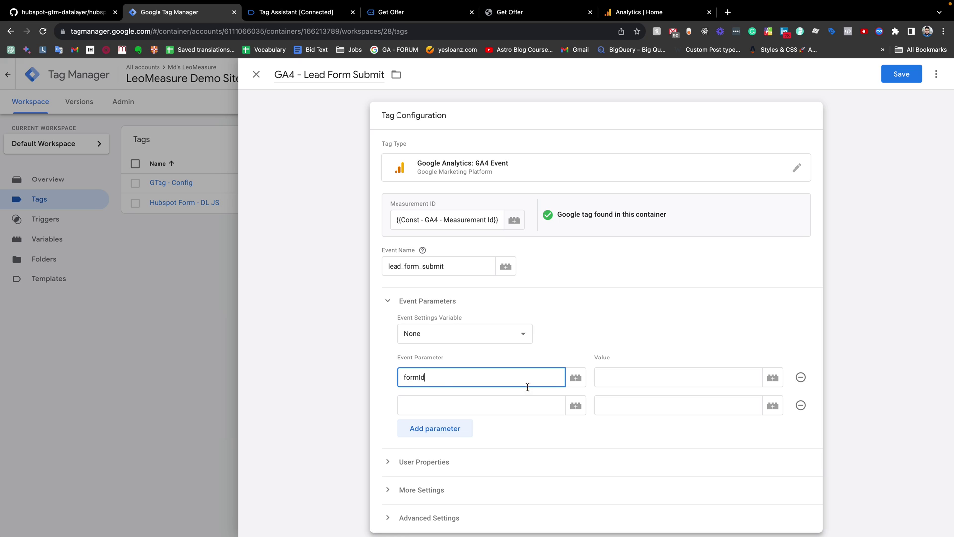
{"action": "left_click", "coordinate": [611, 381]}
{"action": "type", "text": "{{dlv - "}
{"action": "type", "text": "form"}
{"action": "left_click", "coordinate": [627, 399]}
Fill in the second event parameter as customer_first_name with the value {{dlv - firstName}}.
{"action": "left_click", "coordinate": [501, 407]}
{"action": "type", "text": "firstN"}
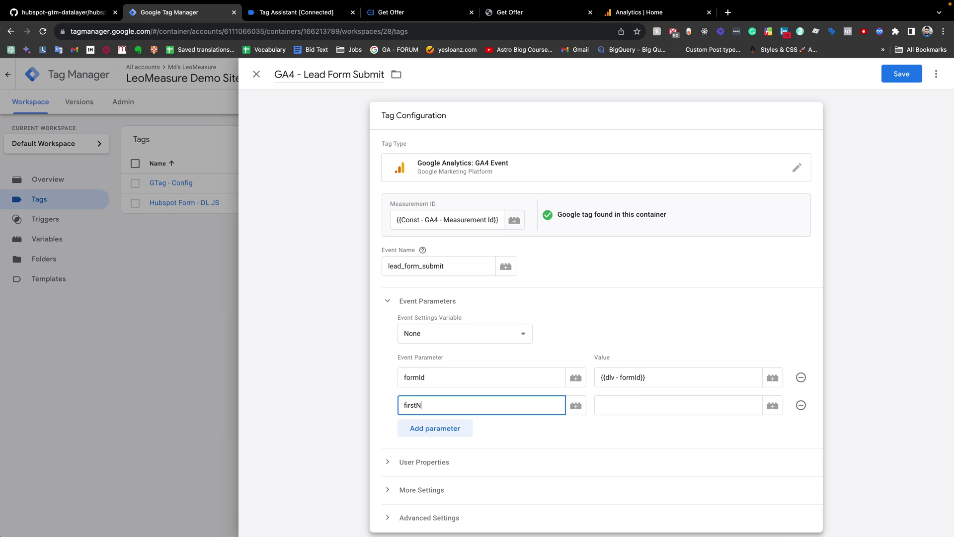
{"action": "key", "text": "super+a"}
{"action": "key", "text": "BackSpace"}
{"action": "type", "text": "cus"}
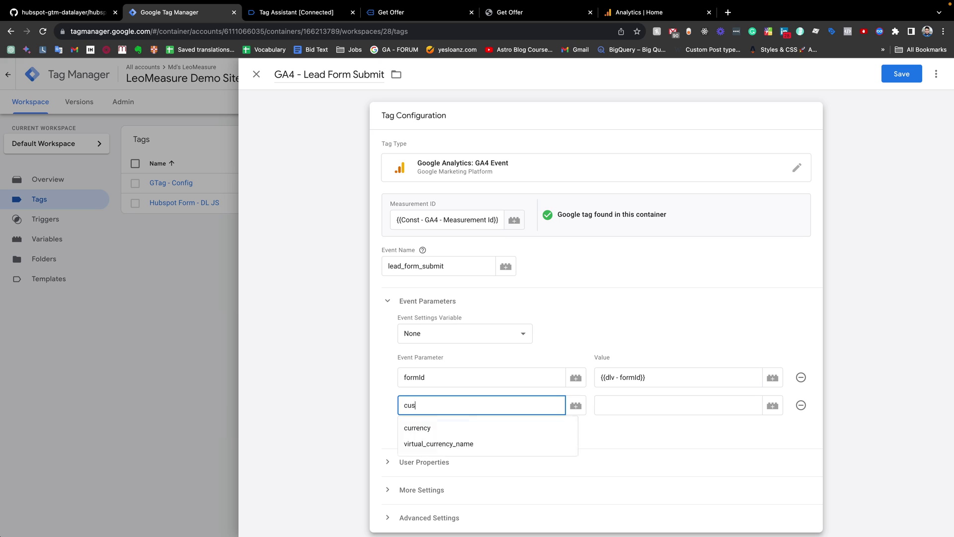
{"action": "type", "text": "tomer_first_name"}
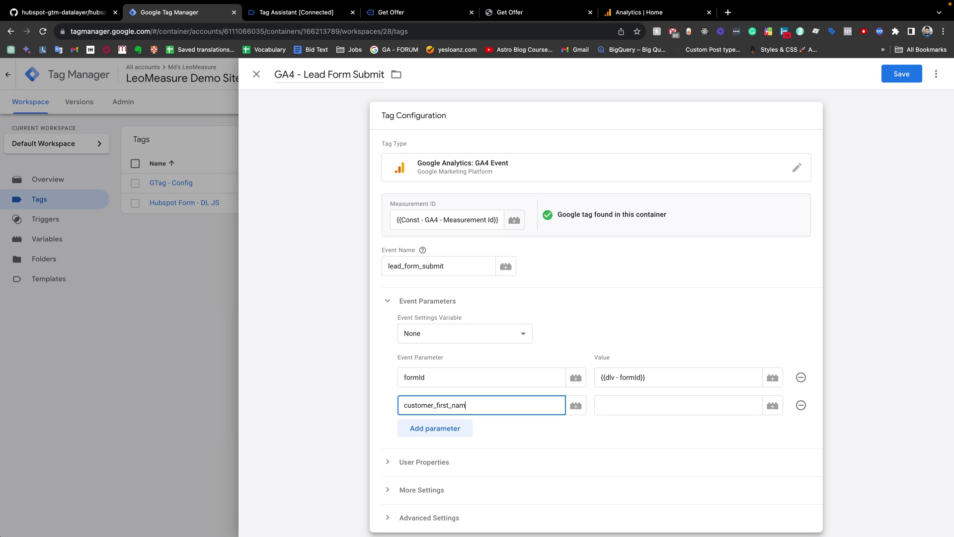
{"action": "left_click", "coordinate": [619, 406]}
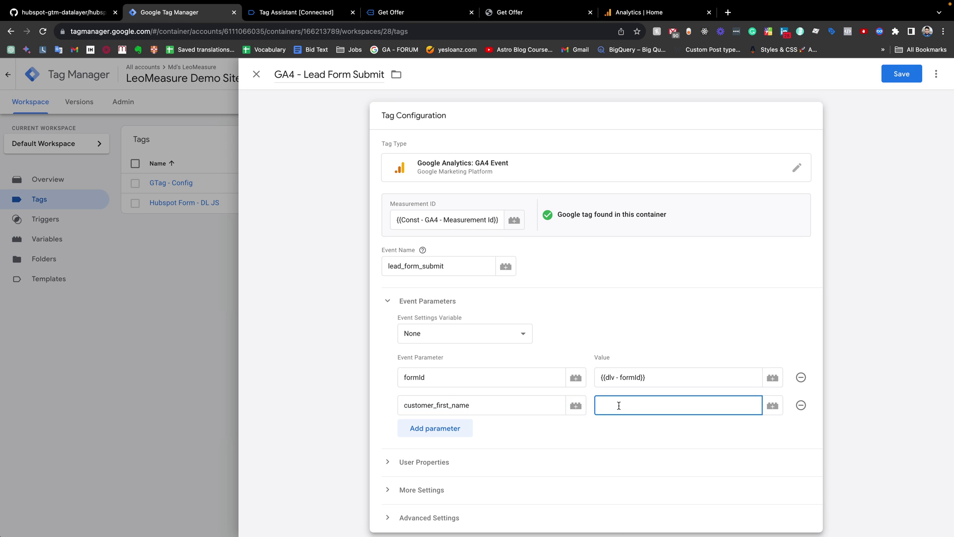
{"action": "type", "text": "{{"}
{"action": "left_click", "coordinate": [628, 464]}
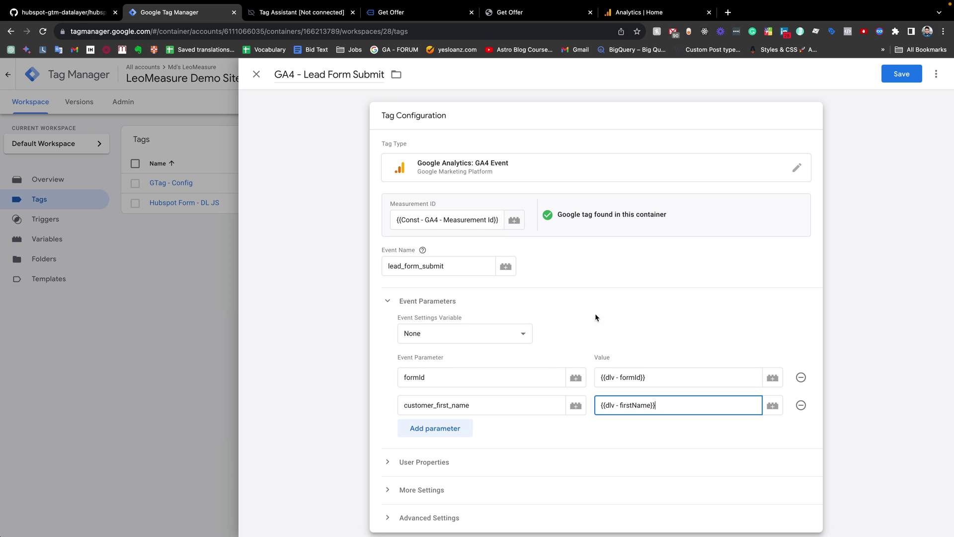
Assign the "dle - hubspot form submit" trigger to the tag.
{"action": "scroll", "coordinate": [658, 284], "scroll_direction": "down", "scroll_amount": 3}
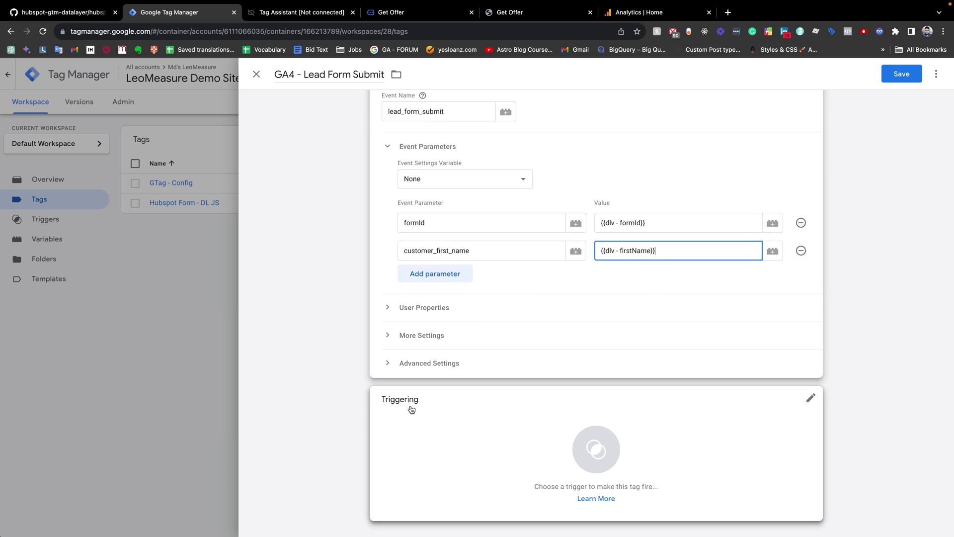
{"action": "left_click", "coordinate": [592, 450]}
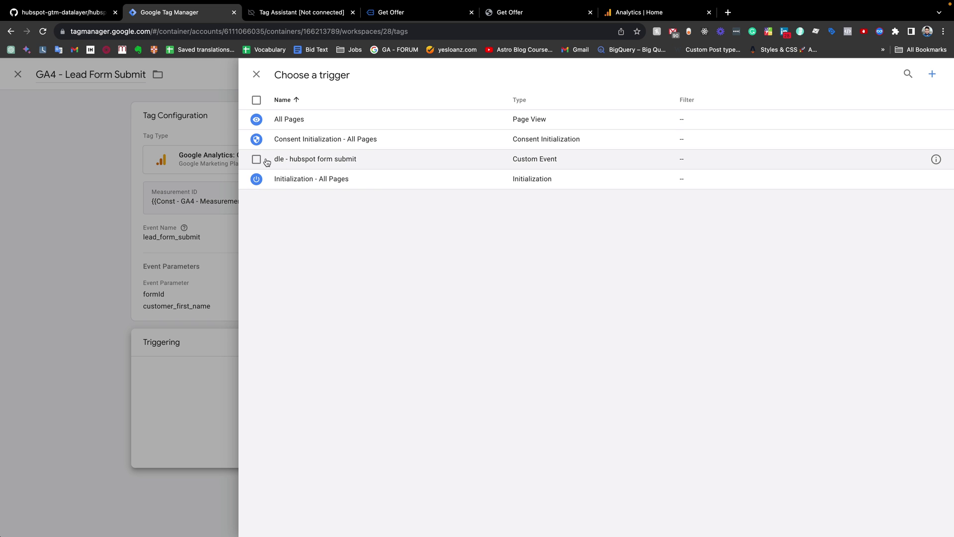
{"action": "left_click", "coordinate": [306, 165]}
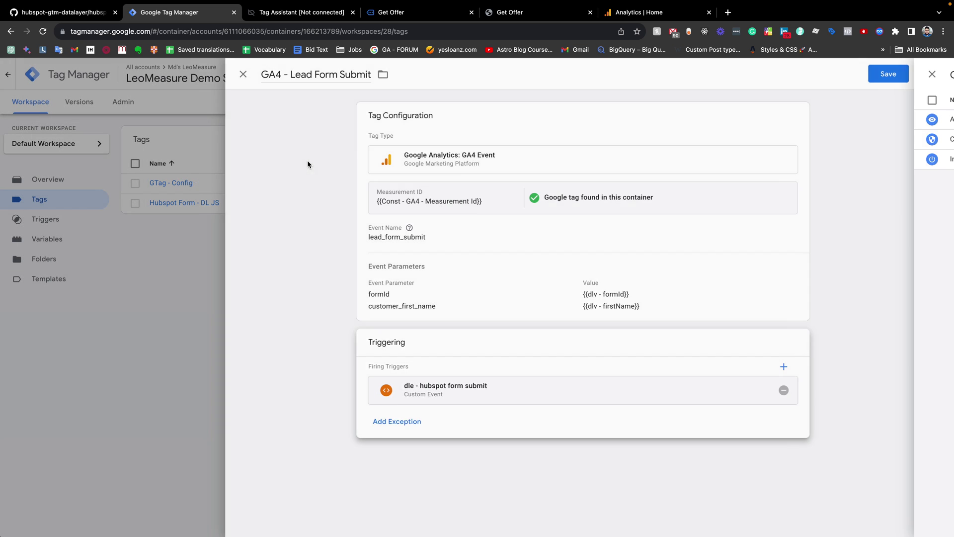
Save the GA4 - Lead Form Submit tag and start a preview session connected to the shop site.
{"action": "left_click", "coordinate": [897, 77]}
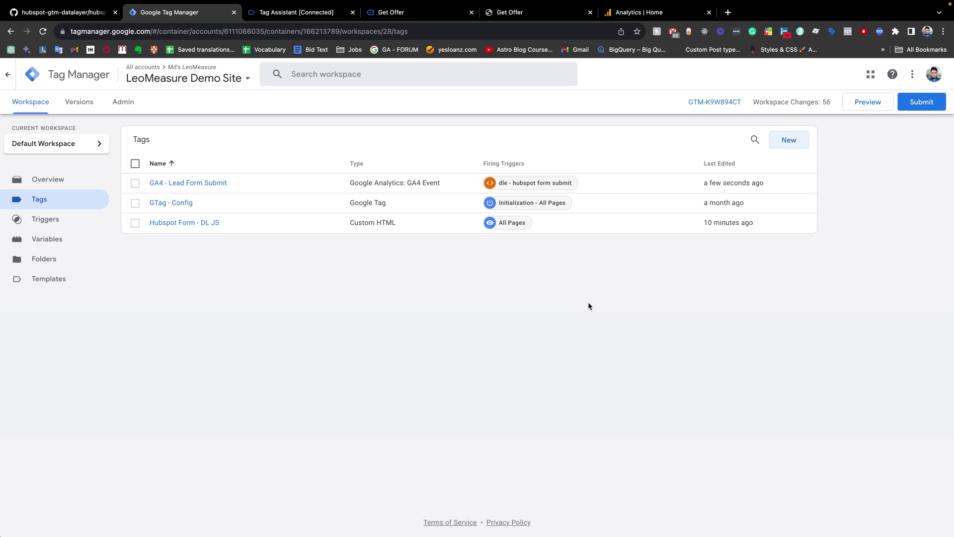
{"action": "left_click", "coordinate": [863, 110]}
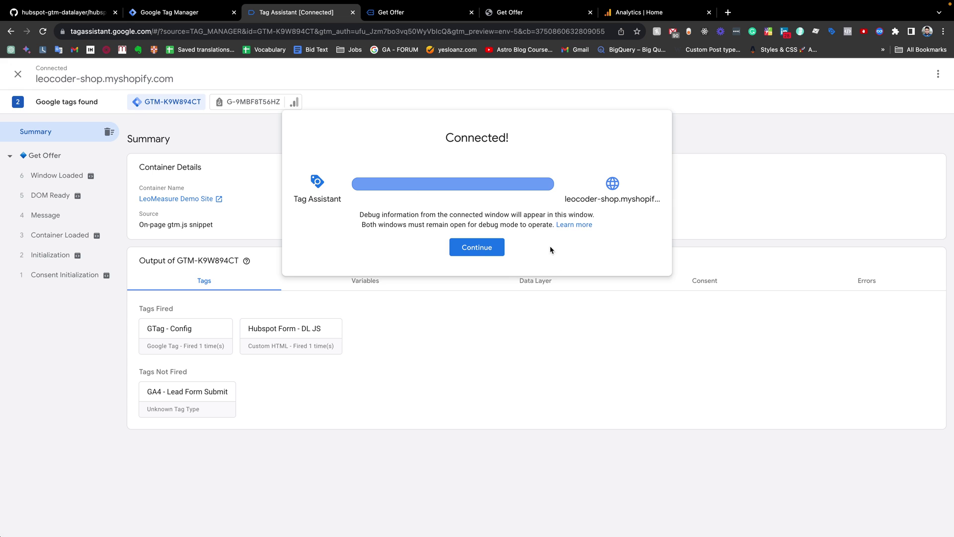
{"action": "left_click", "coordinate": [478, 248]}
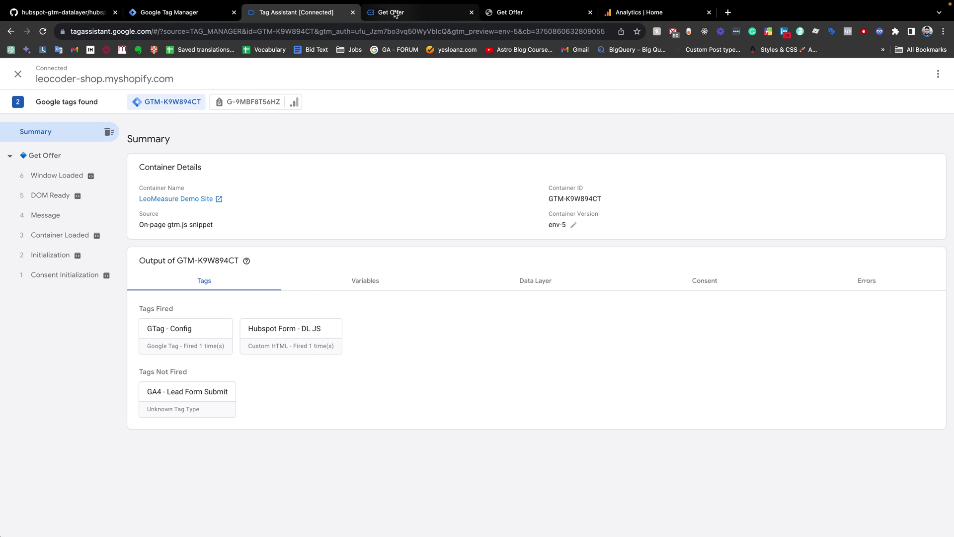
Switch to the Get Offer page, fill in the contact's email, first name, last name and phone number, and submit the form.
{"action": "left_click", "coordinate": [395, 13]}
{"action": "left_click", "coordinate": [353, 152]}
{"action": "left_click", "coordinate": [401, 188]}
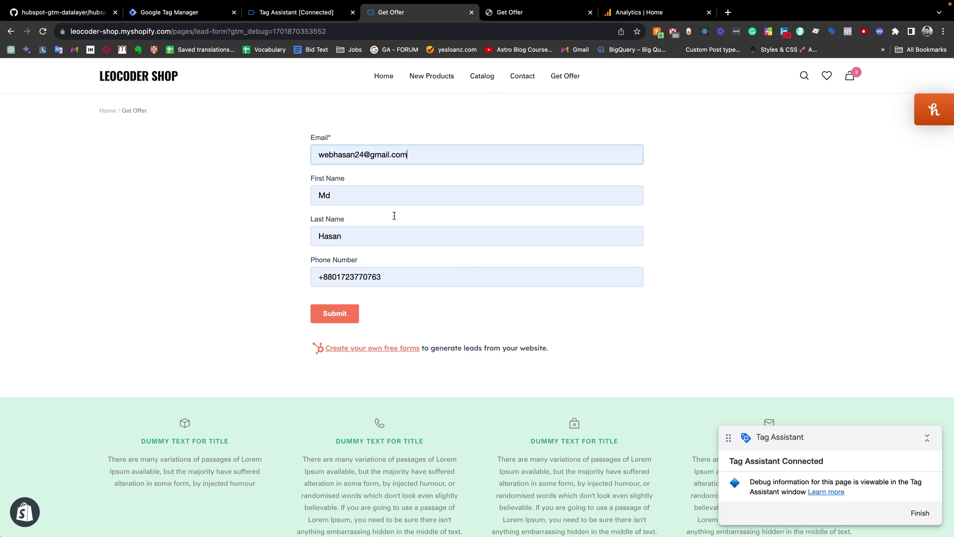
{"action": "left_click", "coordinate": [345, 316]}
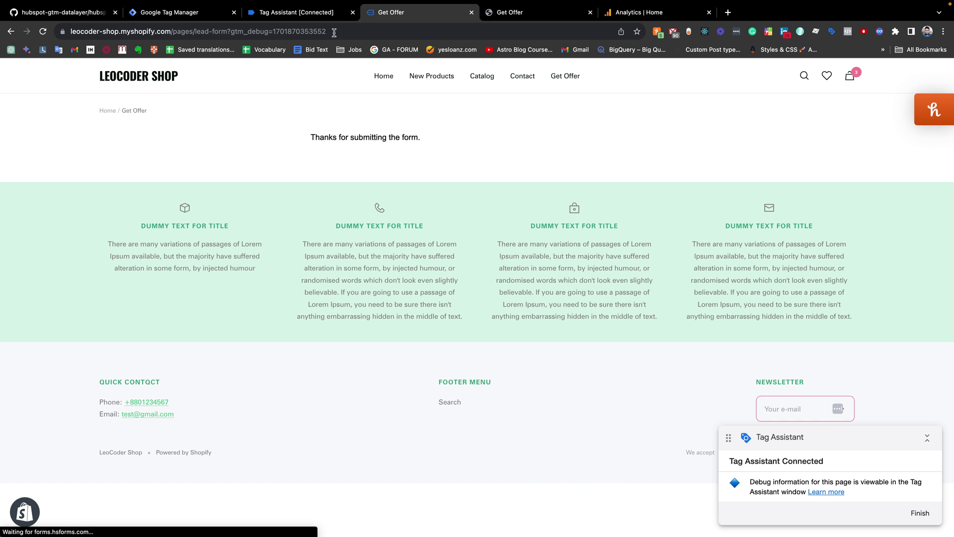
Check in Tag Assistant which tags fired on hubspot_form_submit and which parameters the lead_form_submit call sends to the GA4 tag.
{"action": "left_click", "coordinate": [316, 15]}
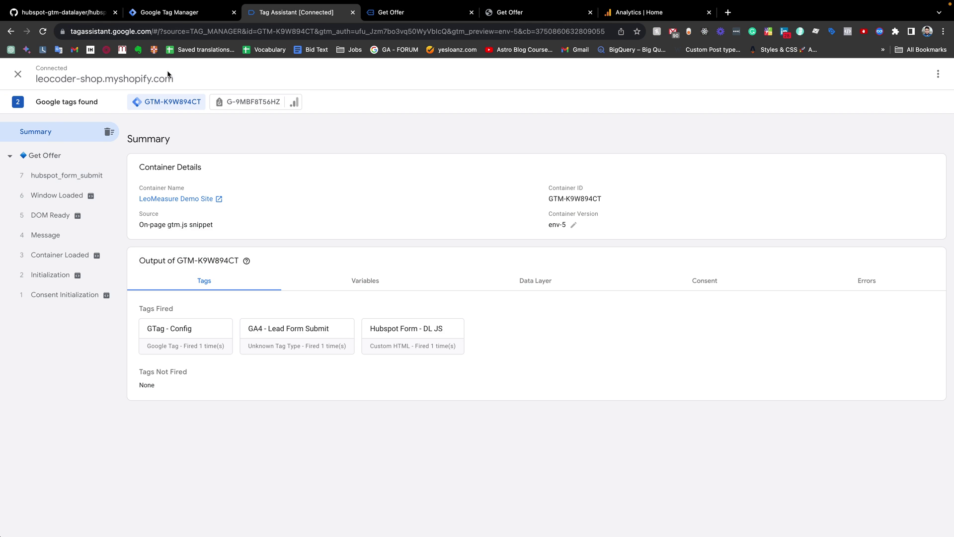
{"action": "left_click", "coordinate": [67, 185]}
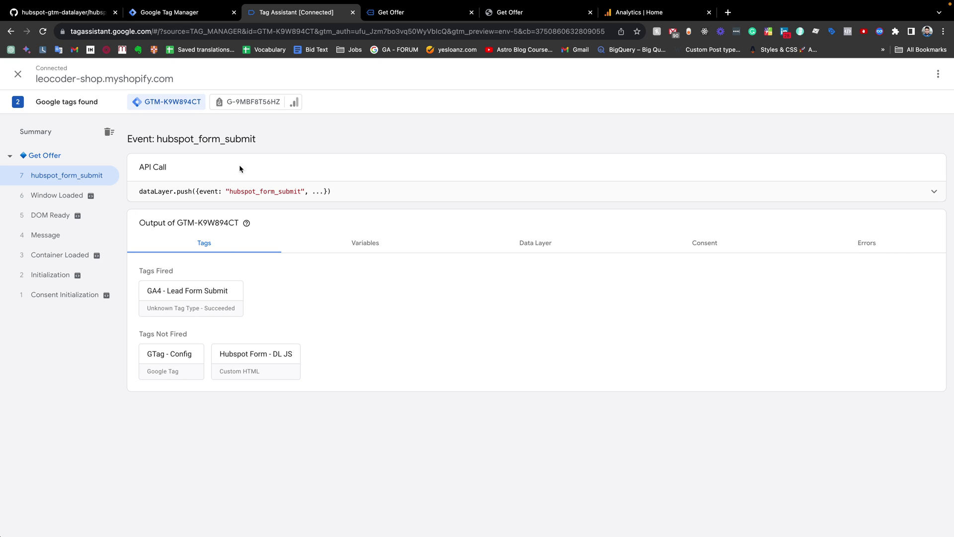
{"action": "left_click", "coordinate": [236, 106]}
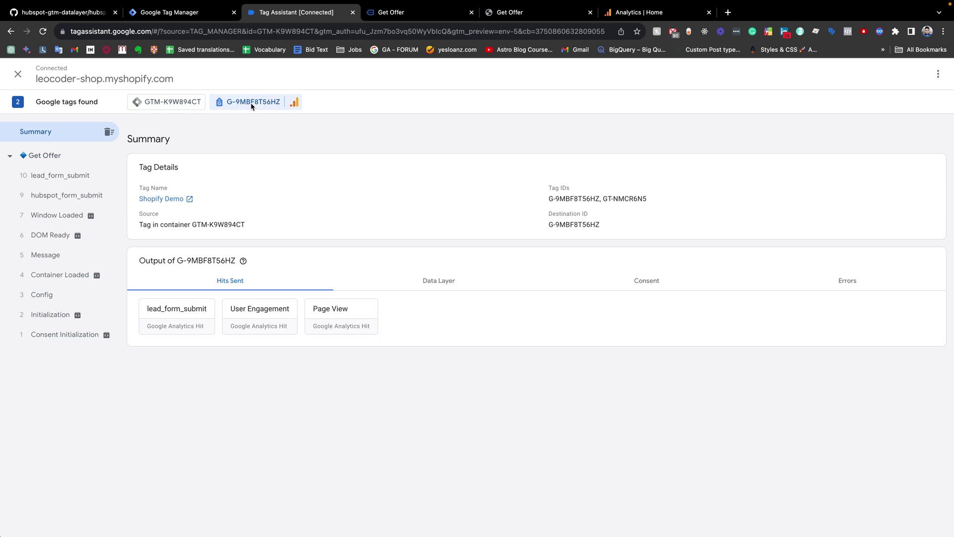
{"action": "left_click", "coordinate": [50, 178]}
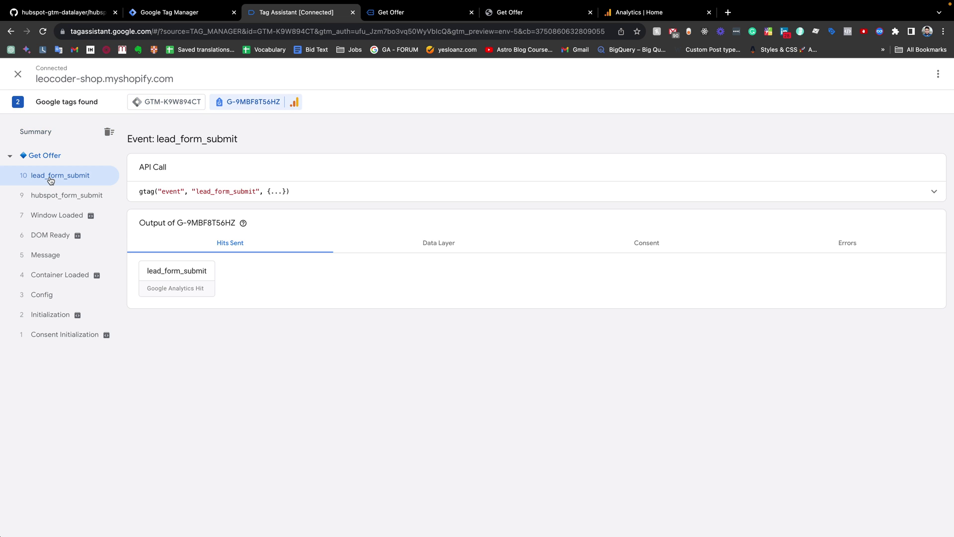
{"action": "left_click", "coordinate": [537, 197]}
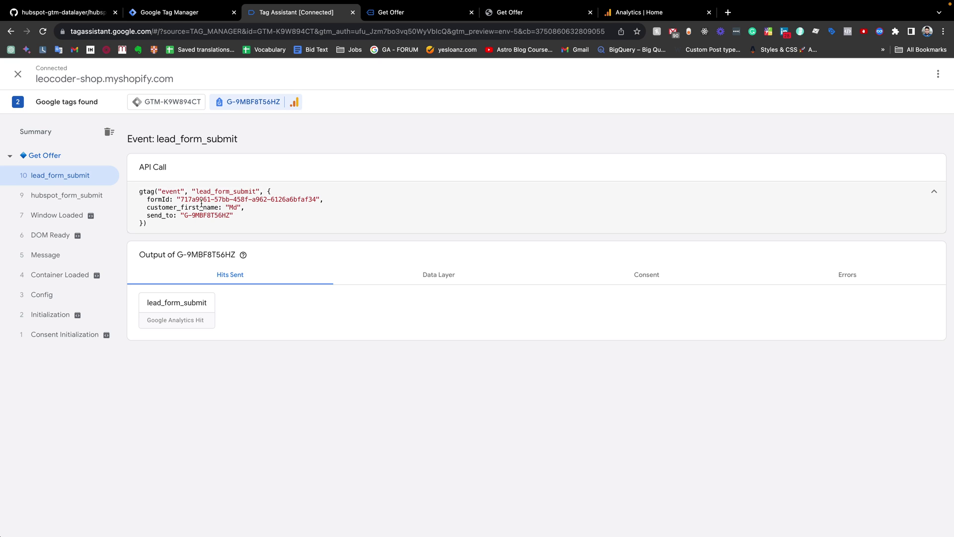
{"action": "left_click_drag", "start_coordinate": [147, 197], "coordinate": [352, 201]}
{"action": "left_click", "coordinate": [352, 199]}
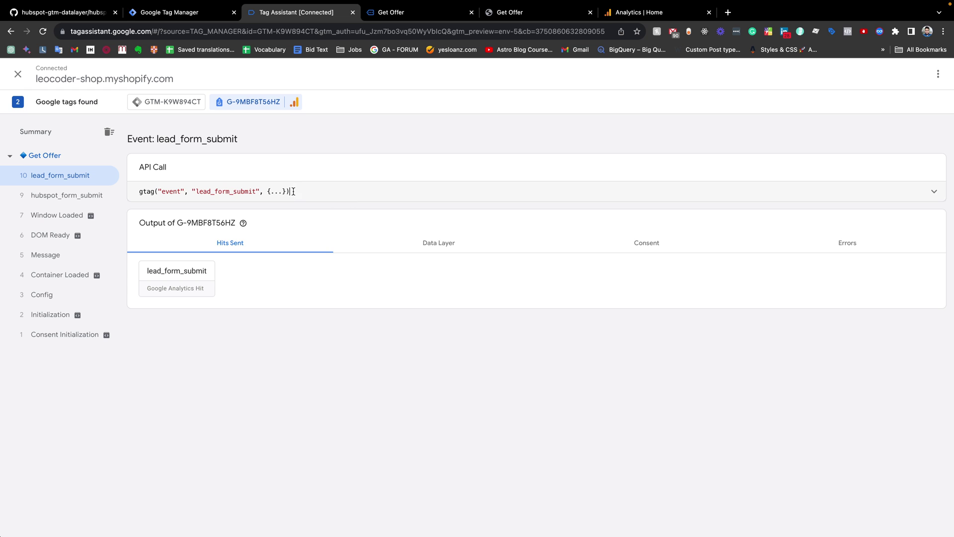
{"action": "left_click", "coordinate": [624, 192]}
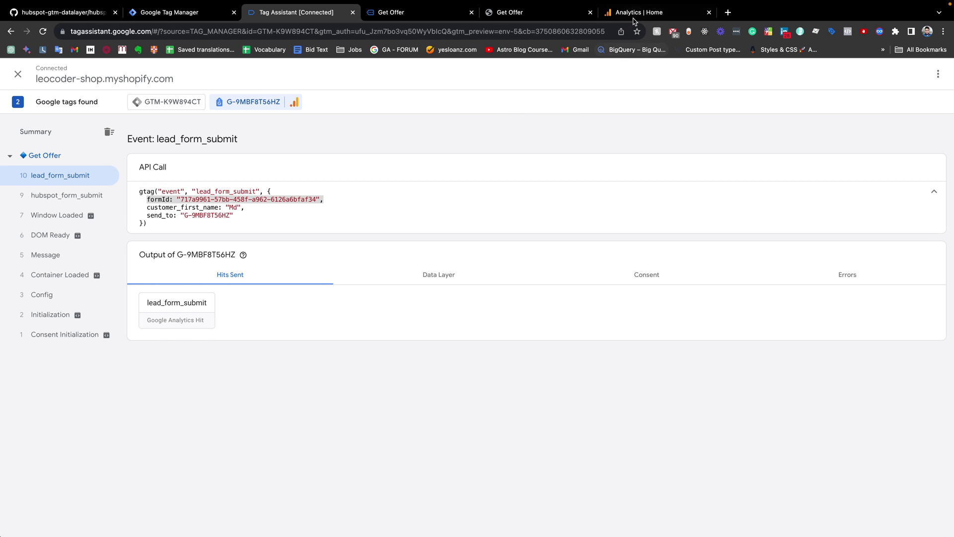
Switch to Google Analytics, open DebugView from the admin settings and check the available debug devices.
{"action": "left_click", "coordinate": [631, 15]}
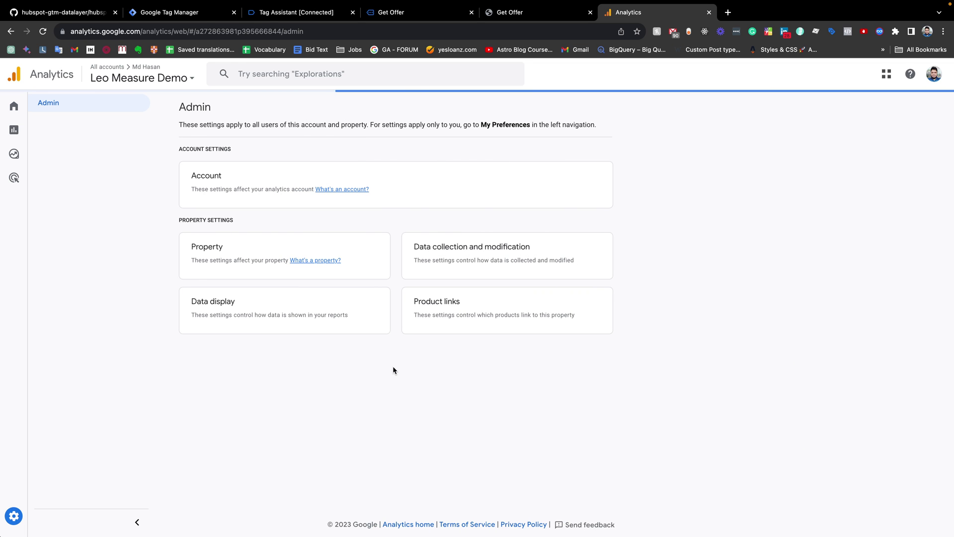
{"action": "scroll", "coordinate": [394, 366], "scroll_direction": "down", "scroll_amount": 4}
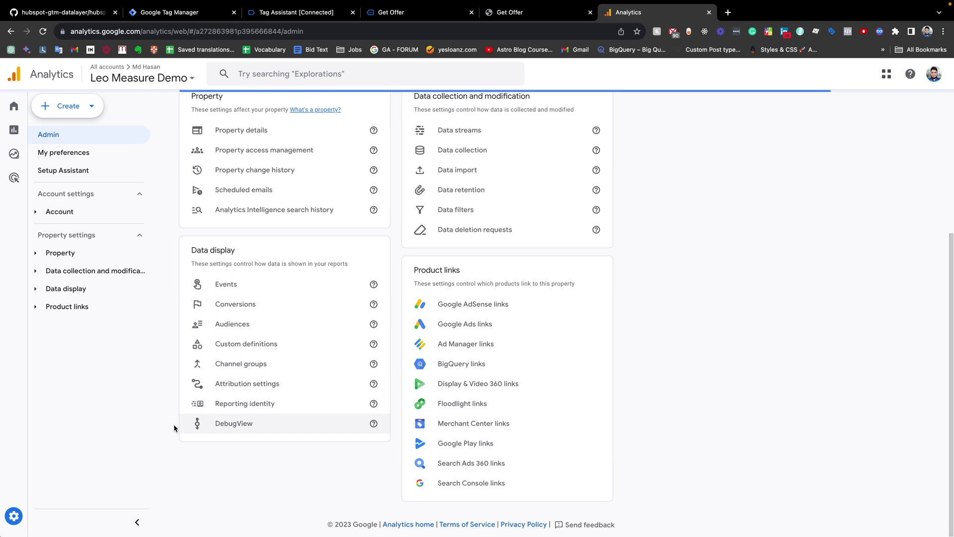
{"action": "left_click", "coordinate": [248, 427]}
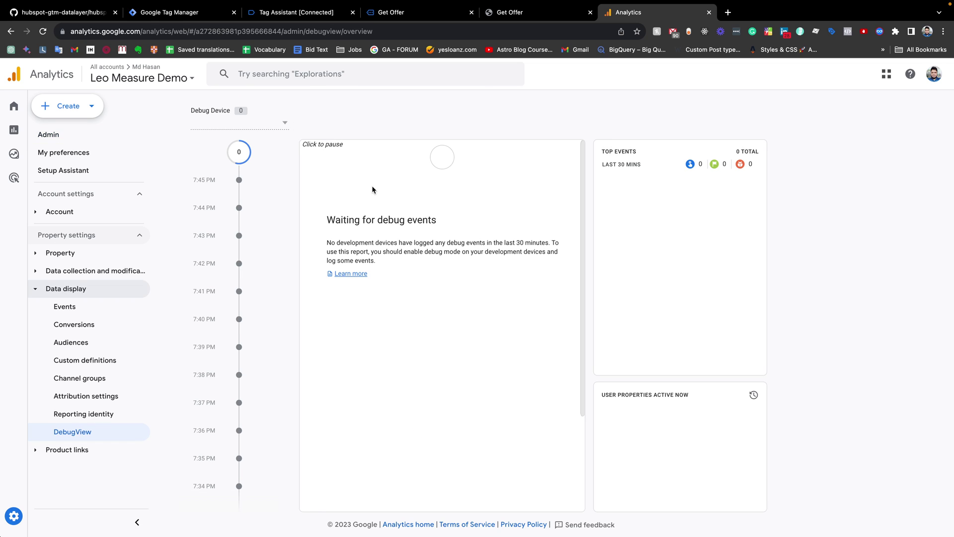
{"action": "left_click", "coordinate": [283, 123]}
{"action": "left_click", "coordinate": [252, 130]}
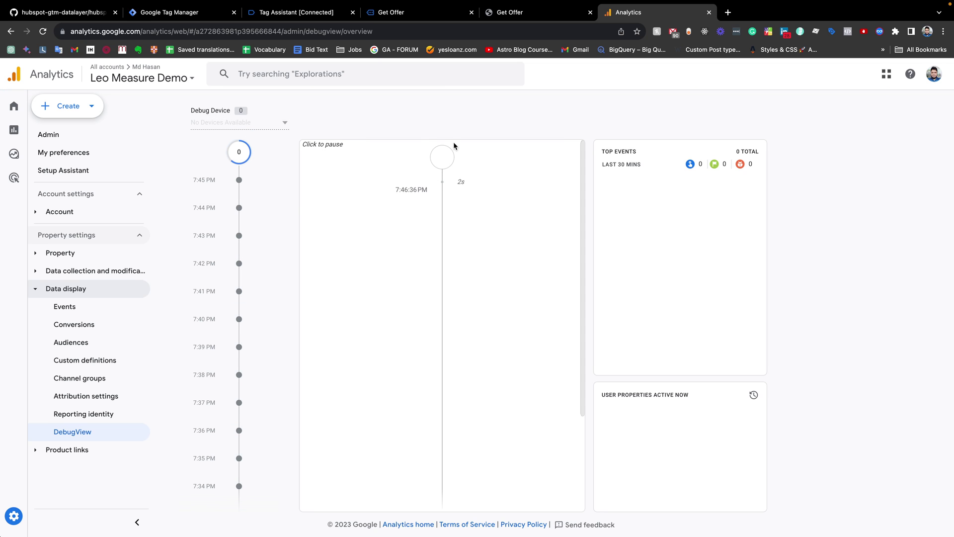
Reload DebugView and check again for debug devices and incoming events.
{"action": "key", "text": "super+r"}
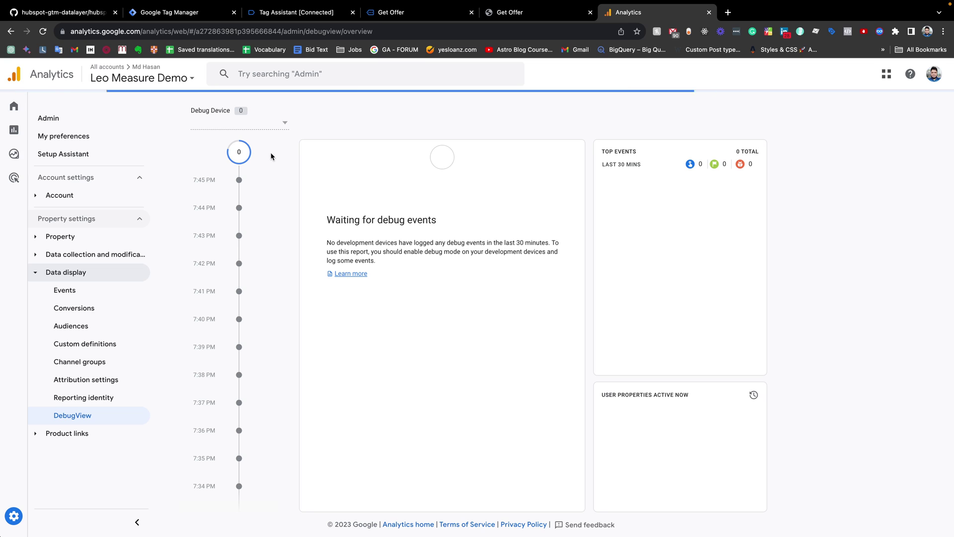
{"action": "left_click", "coordinate": [281, 125]}
{"action": "left_click", "coordinate": [264, 129]}
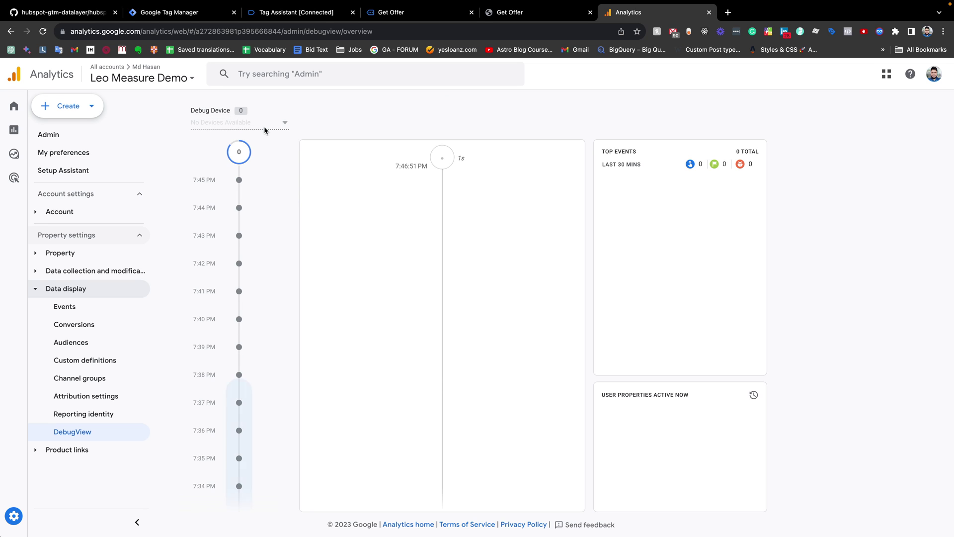
{"action": "left_click", "coordinate": [259, 130]}
{"action": "left_click", "coordinate": [260, 129]}
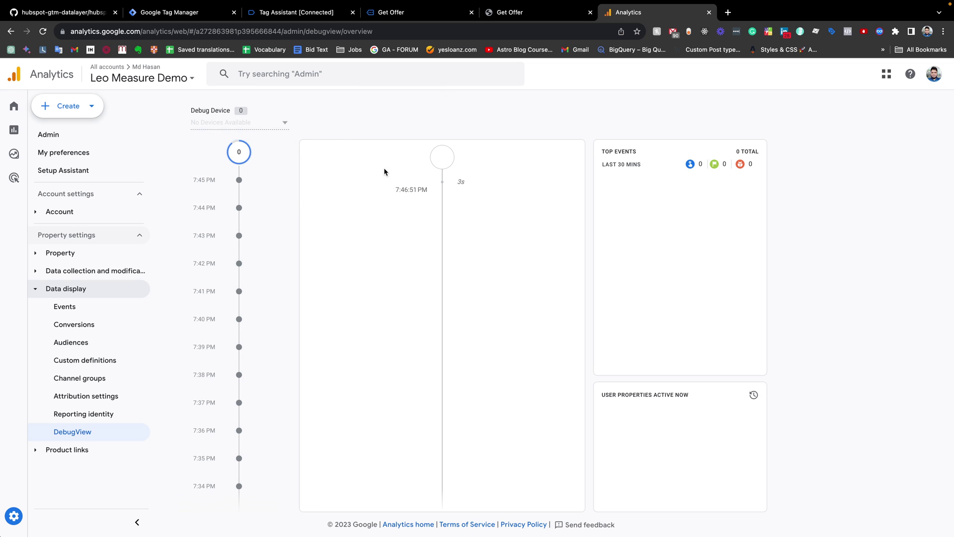
{"action": "left_click", "coordinate": [94, 432]}
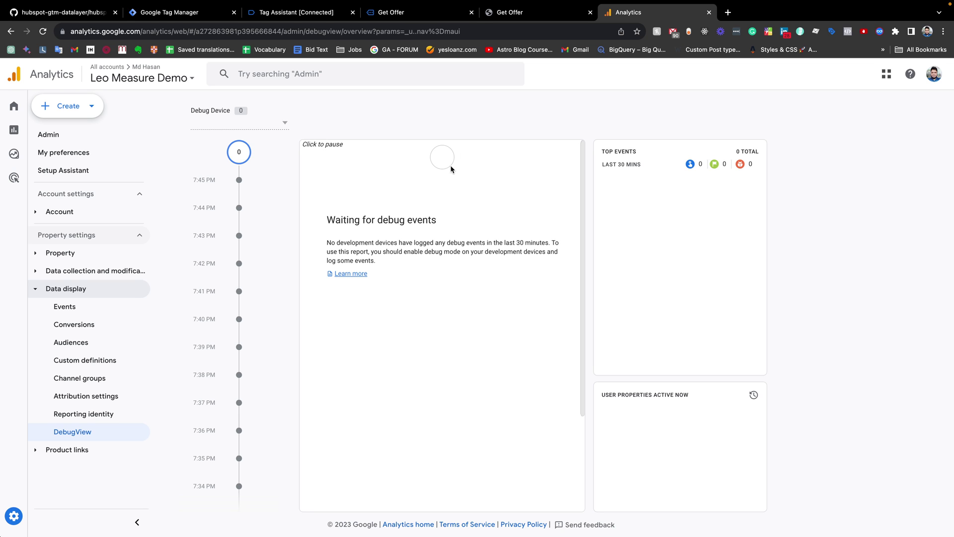
Switch back to the Get Offer page and reload it at its debug URL.
{"action": "left_click", "coordinate": [313, 13]}
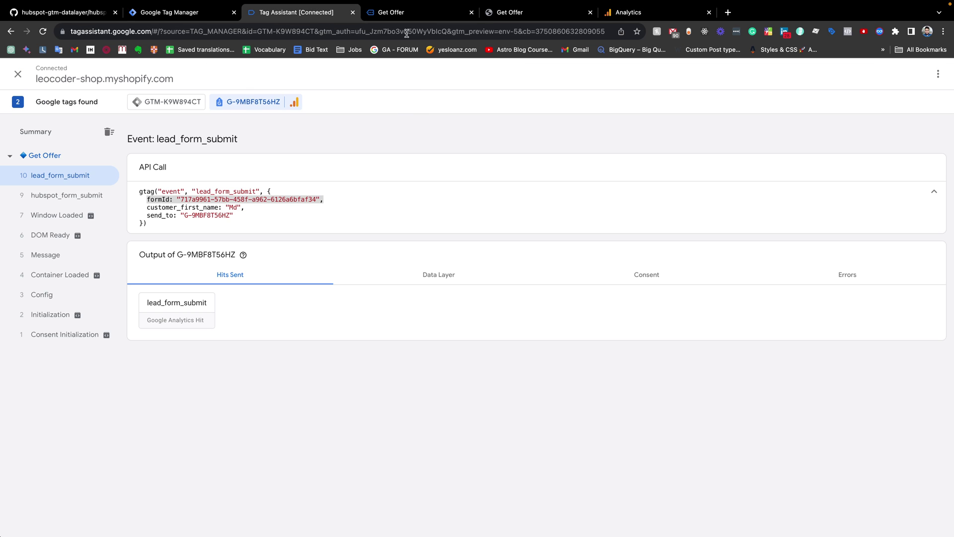
{"action": "left_click", "coordinate": [395, 12]}
{"action": "left_click", "coordinate": [313, 32]}
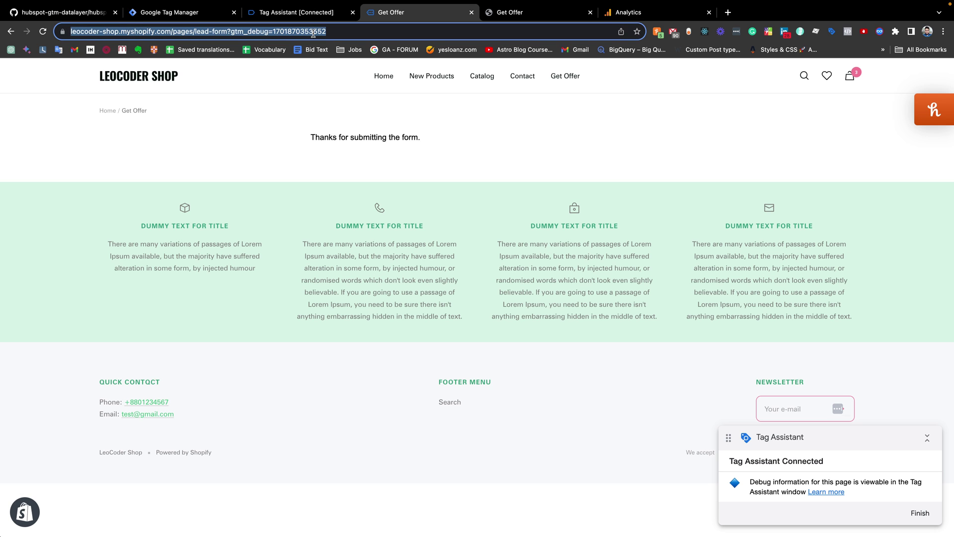
{"action": "key", "text": "Return"}
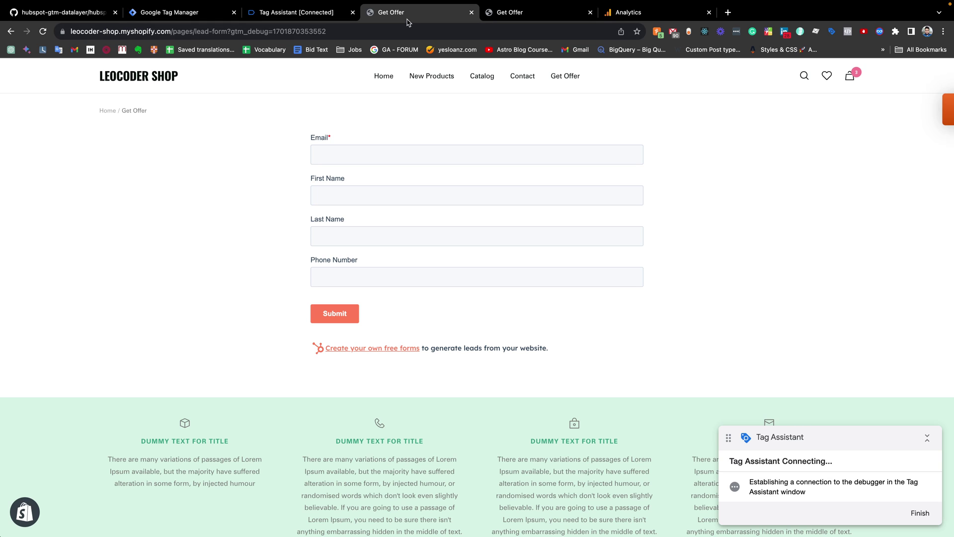
{"action": "left_click", "coordinate": [291, 17]}
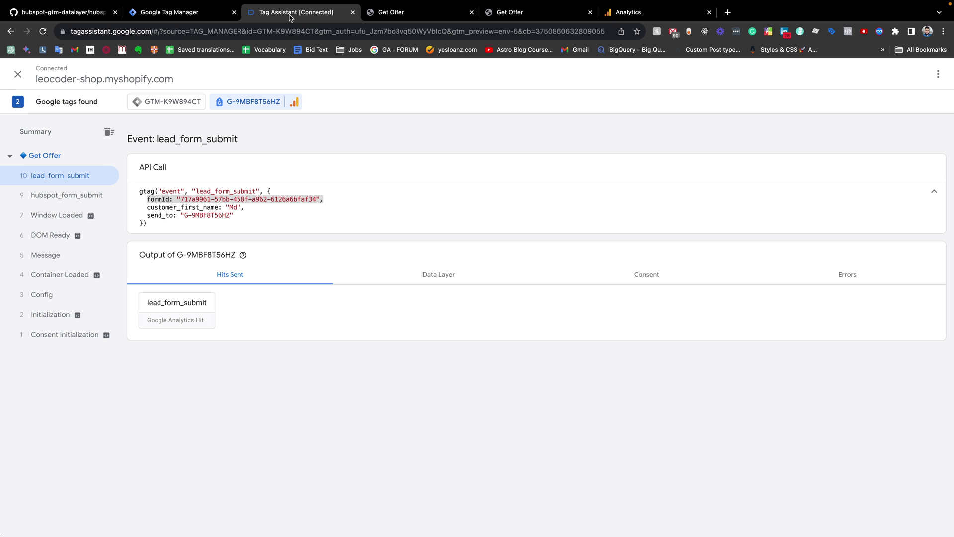
{"action": "left_click", "coordinate": [179, 13]}
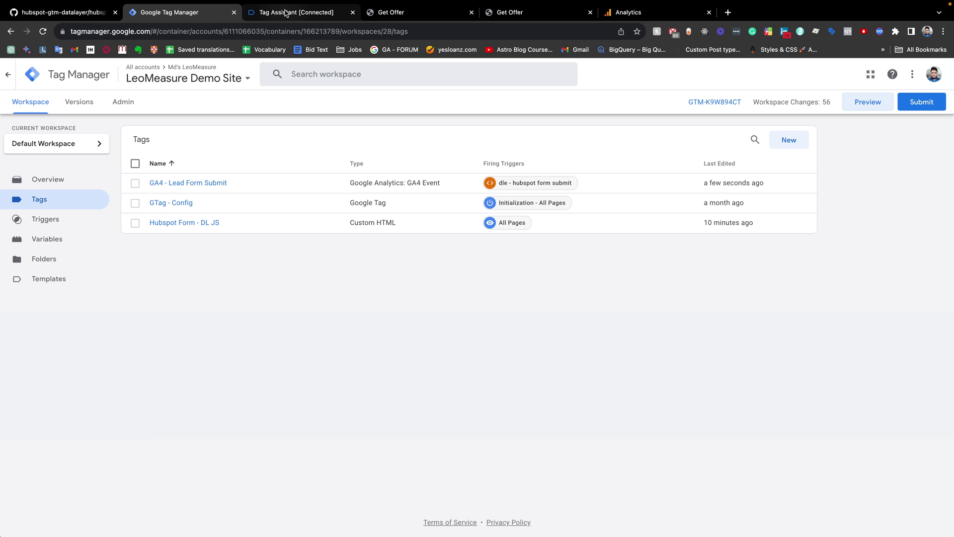
{"action": "left_click", "coordinate": [287, 14]}
{"action": "left_click", "coordinate": [200, 15]}
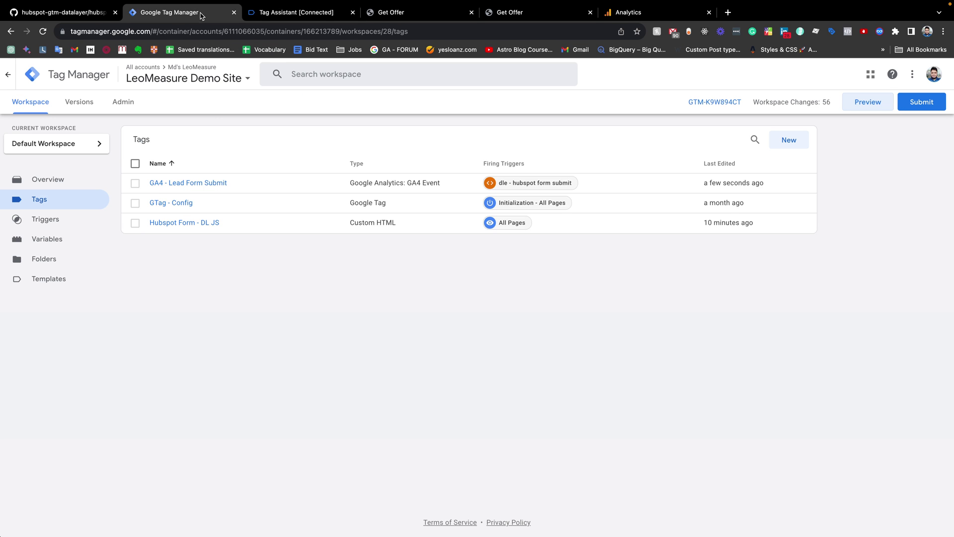
{"action": "left_click", "coordinate": [278, 14]}
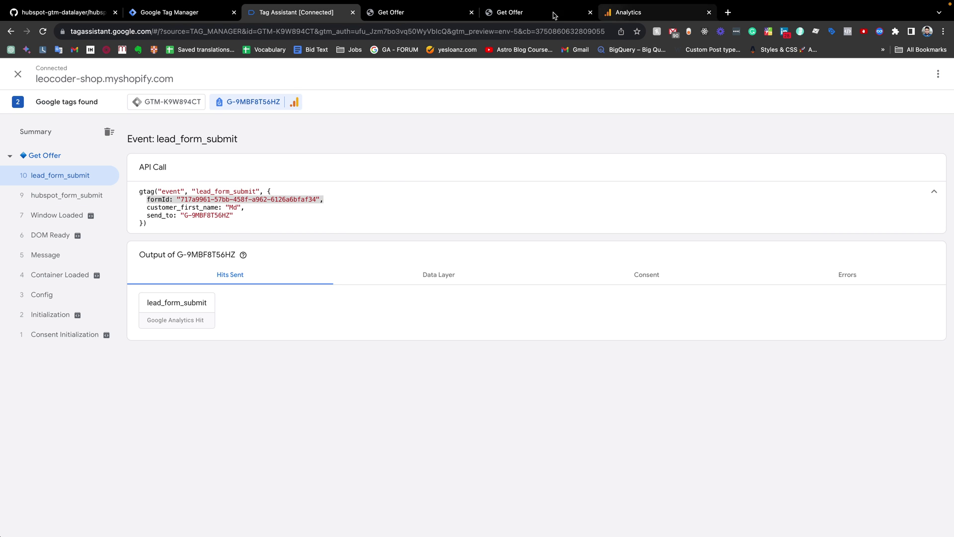
Switch to Google Tag Manager, review the GTag - Config tag's configuration and close it without changes.
{"action": "left_click", "coordinate": [196, 15]}
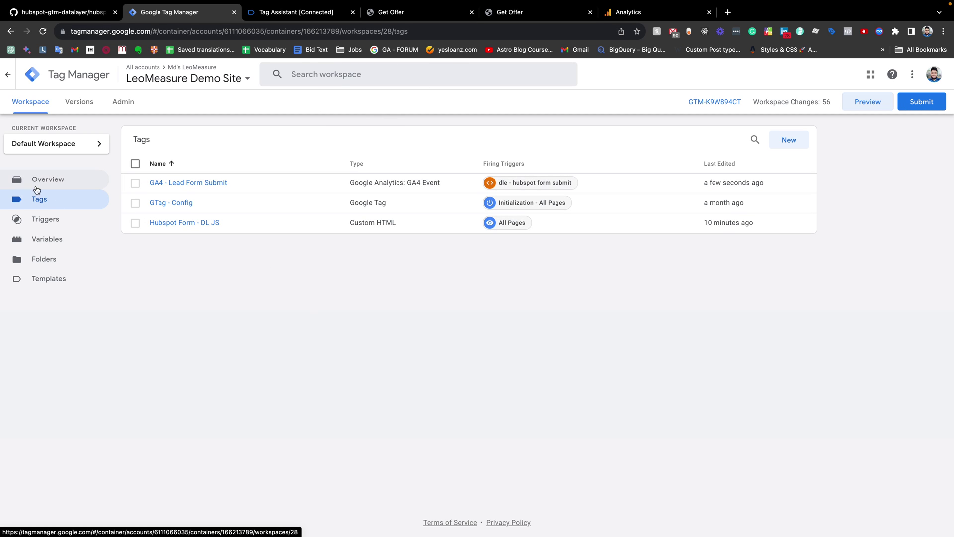
{"action": "left_click", "coordinate": [164, 202]}
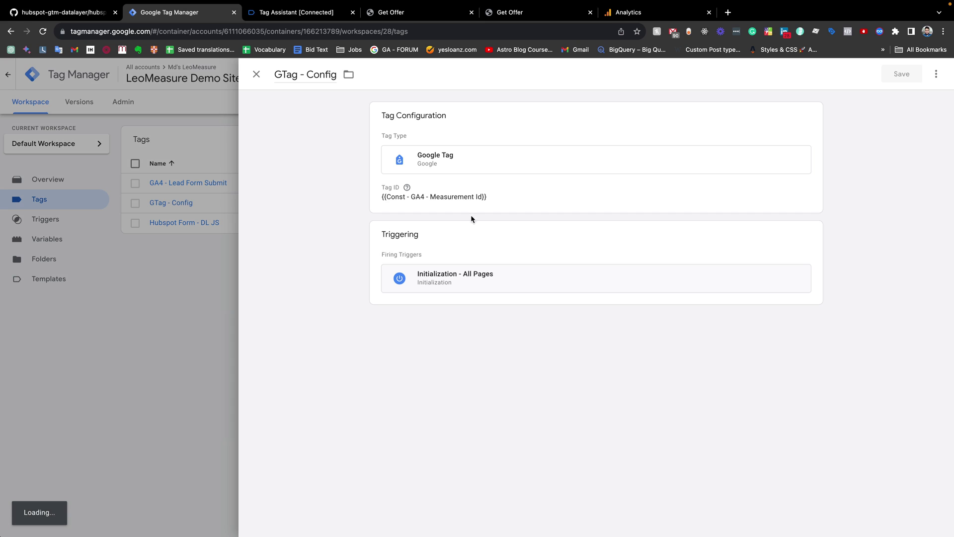
{"action": "left_click", "coordinate": [469, 201]}
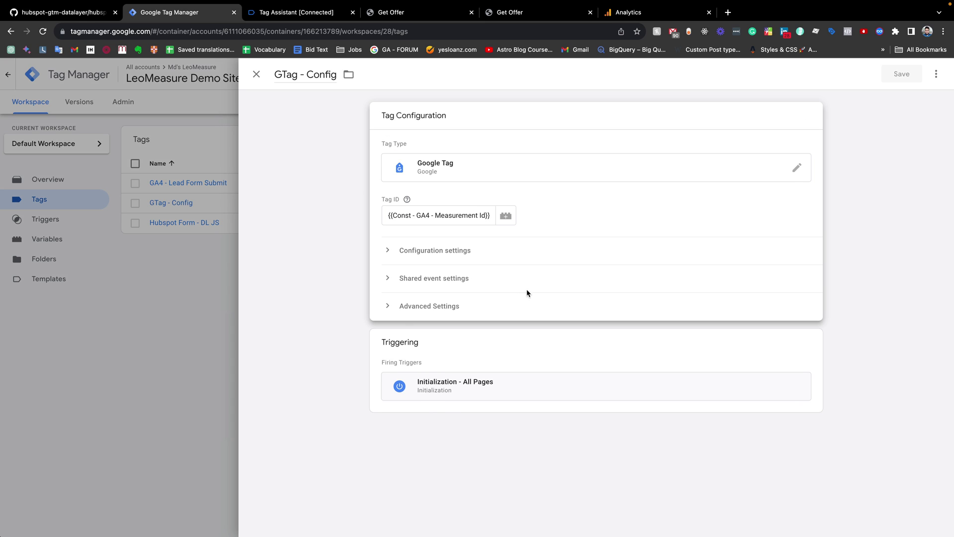
{"action": "left_click", "coordinate": [196, 341]}
Return to DebugView in Google Analytics and recheck the debug device list.
{"action": "left_click", "coordinate": [646, 12]}
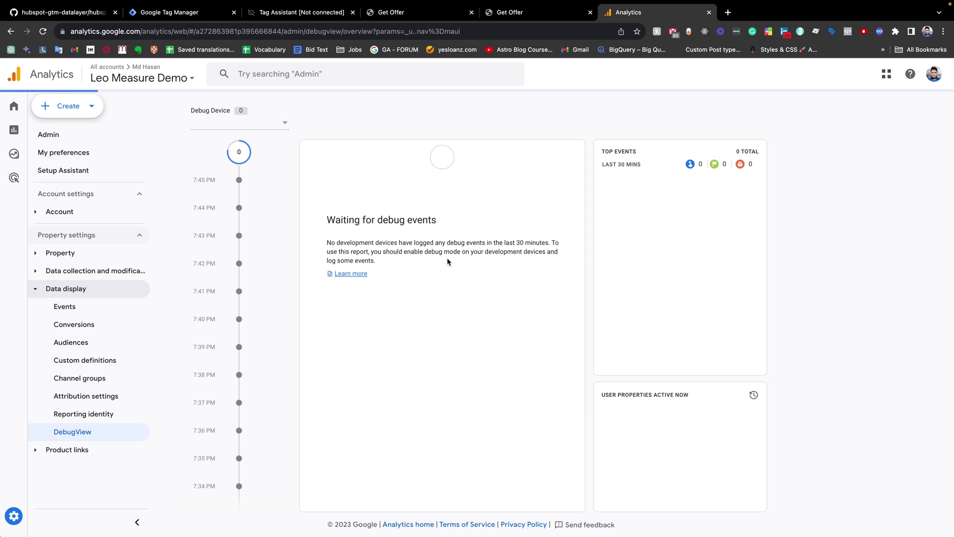
{"action": "left_click", "coordinate": [260, 122]}
{"action": "left_click", "coordinate": [255, 132]}
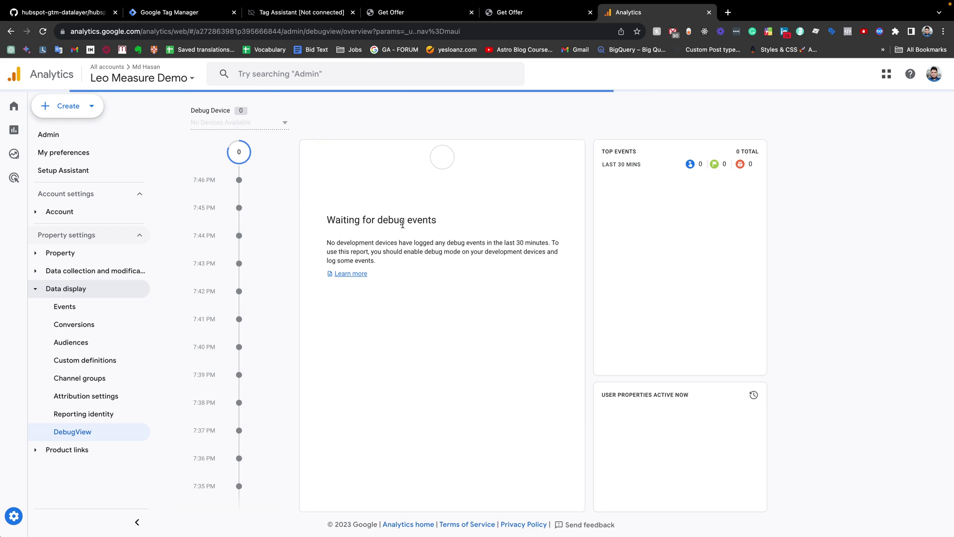
{"action": "left_click", "coordinate": [244, 124]}
{"action": "left_click", "coordinate": [243, 133]}
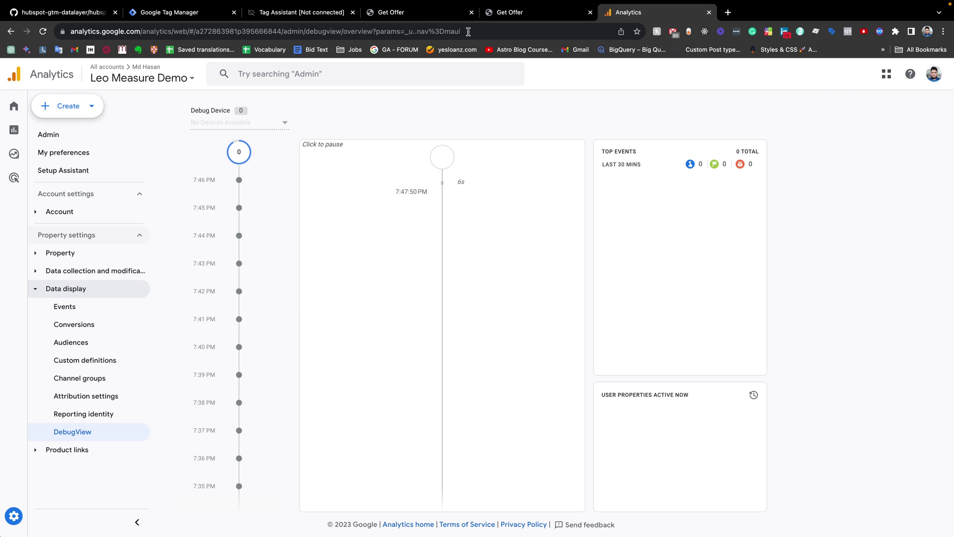
{"action": "left_click", "coordinate": [423, 12]}
{"action": "left_click", "coordinate": [276, 13]}
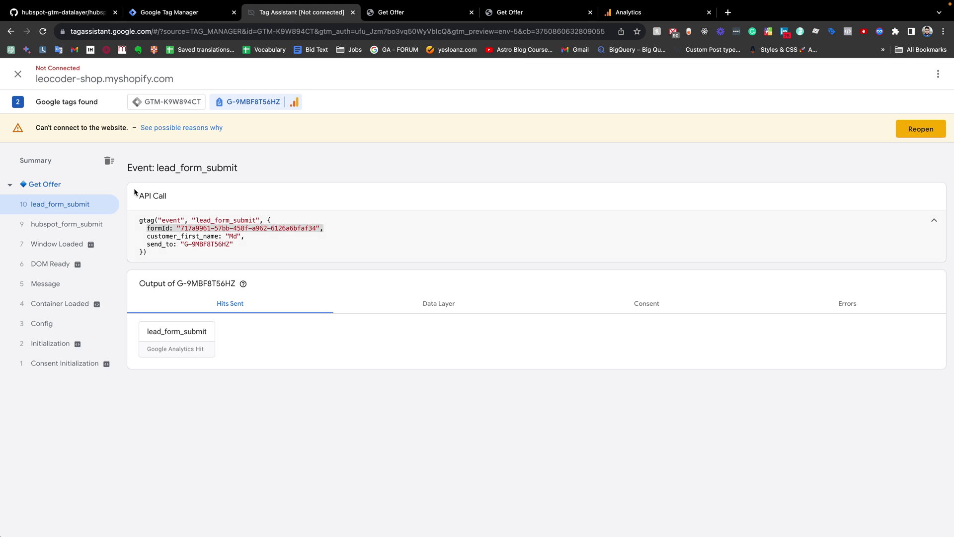
{"action": "left_click", "coordinate": [169, 11]}
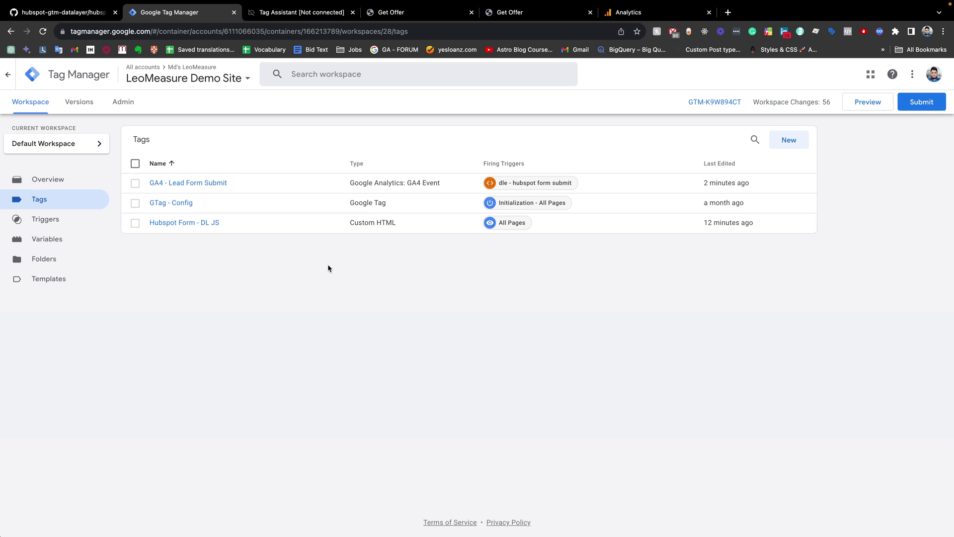
{"action": "left_click", "coordinate": [321, 13]}
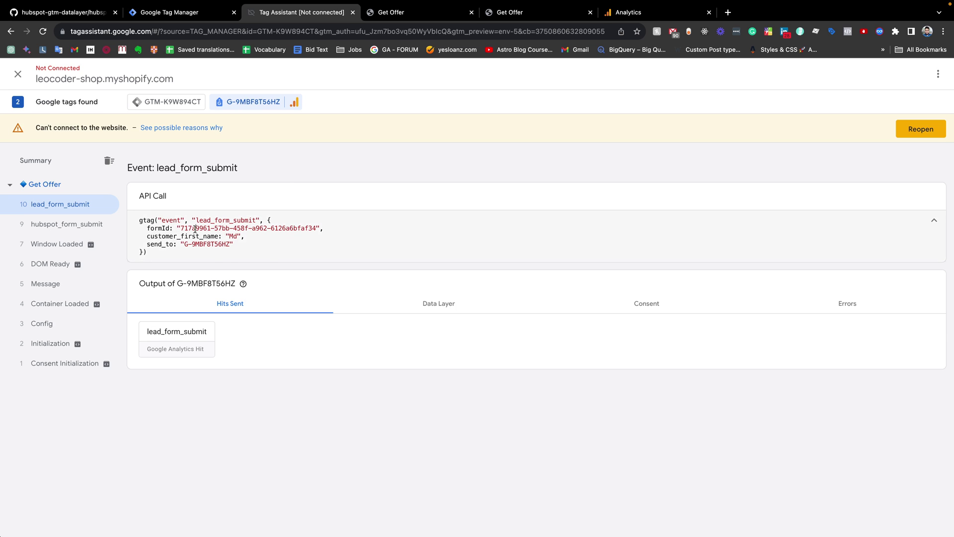
{"action": "left_click", "coordinate": [194, 228]}
{"action": "left_click", "coordinate": [194, 12]}
{"action": "left_click", "coordinate": [304, 8]}
{"action": "left_click", "coordinate": [197, 15]}
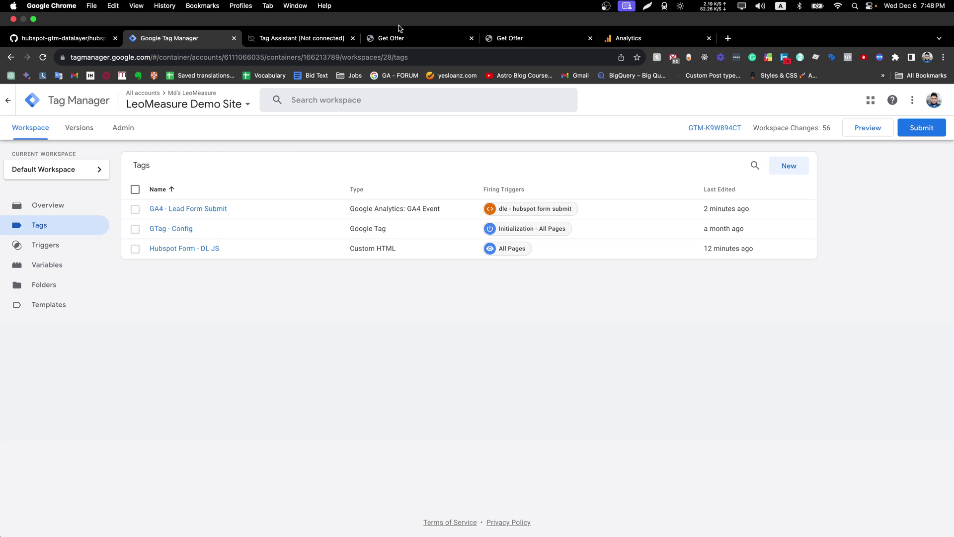
{"action": "left_click", "coordinate": [420, 14]}
{"action": "scroll", "coordinate": [223, 217], "scroll_direction": "down", "scroll_amount": 5}
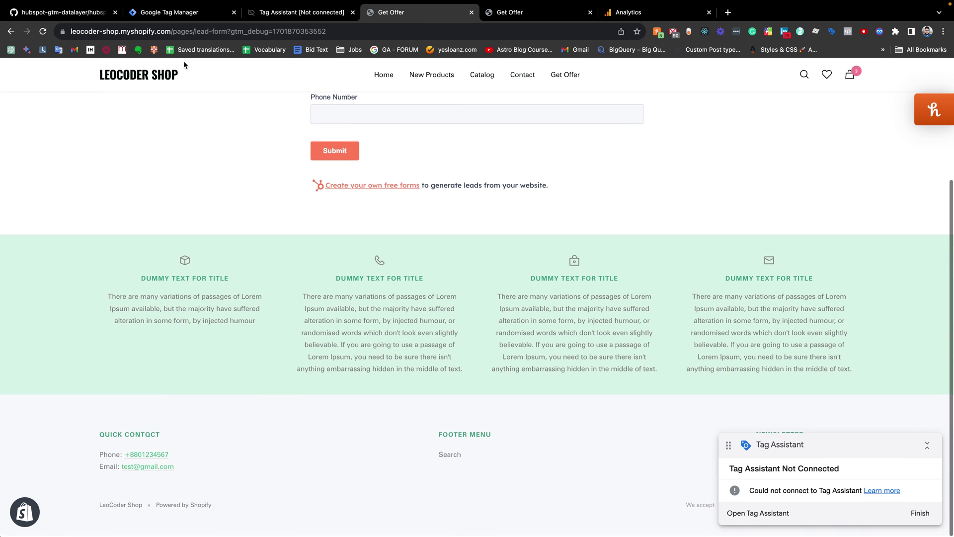
{"action": "left_click", "coordinate": [167, 10]}
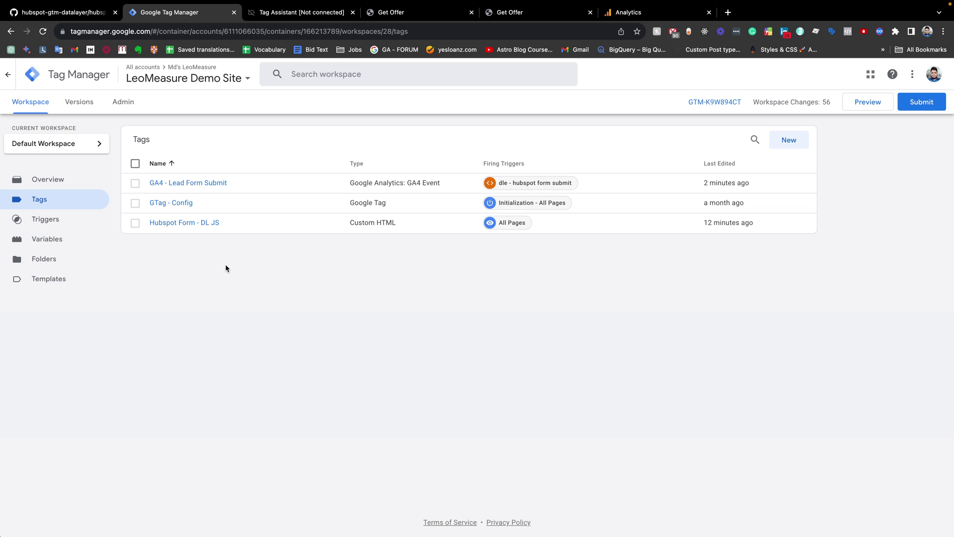
{"action": "mouse_move", "coordinate": [354, 4]}
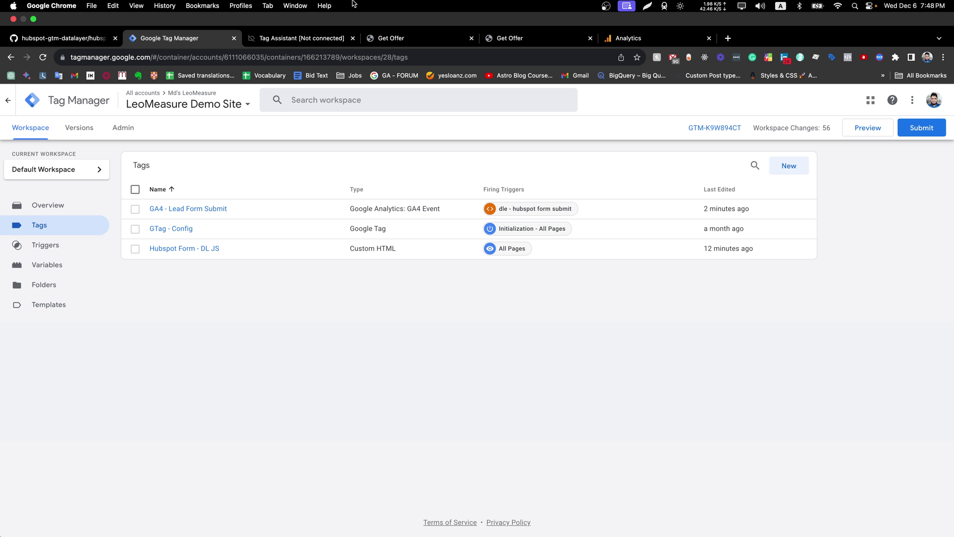